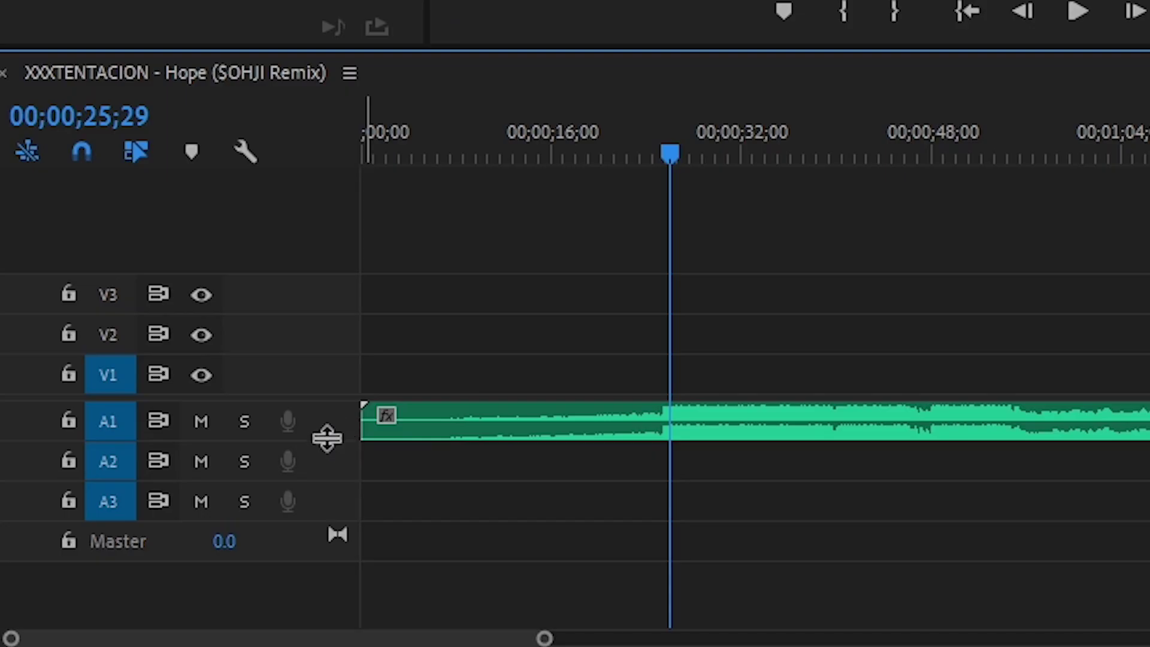
Enlarge audio track A1 and place the Star Wars Cinematic video from the desktop on the timeline after the song
{"action": "left_click_drag", "start_coordinate": [327, 438], "coordinate": [333, 626]}
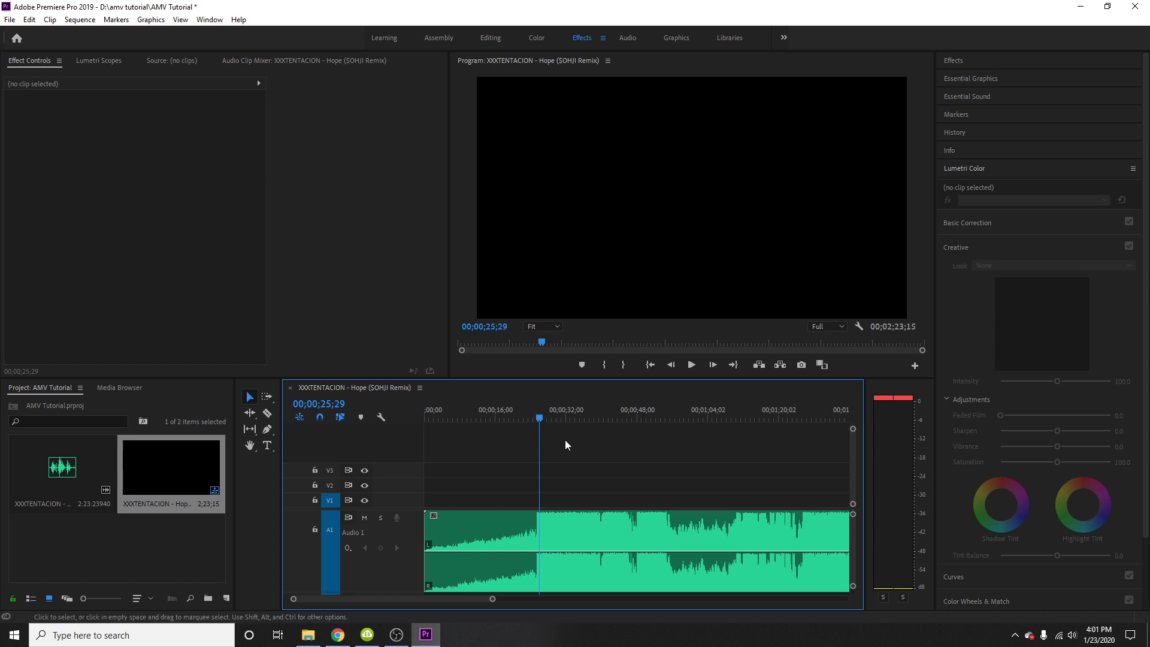
{"action": "key", "text": "minus"}
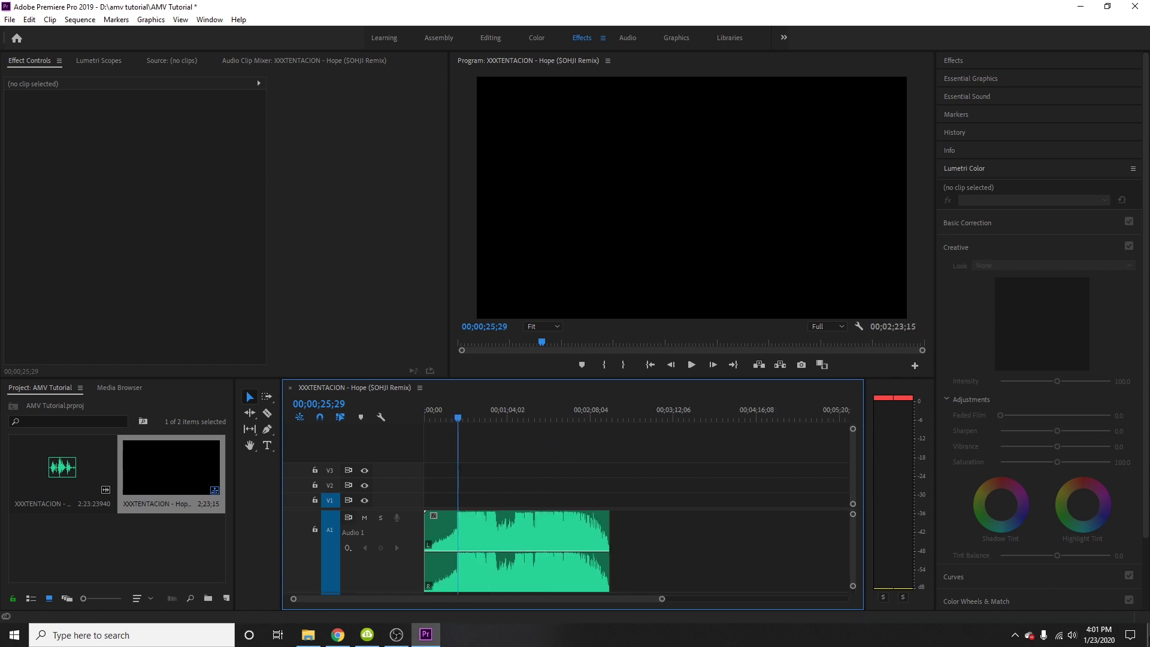
{"action": "key", "text": "super+d"}
{"action": "left_click", "coordinate": [728, 550]}
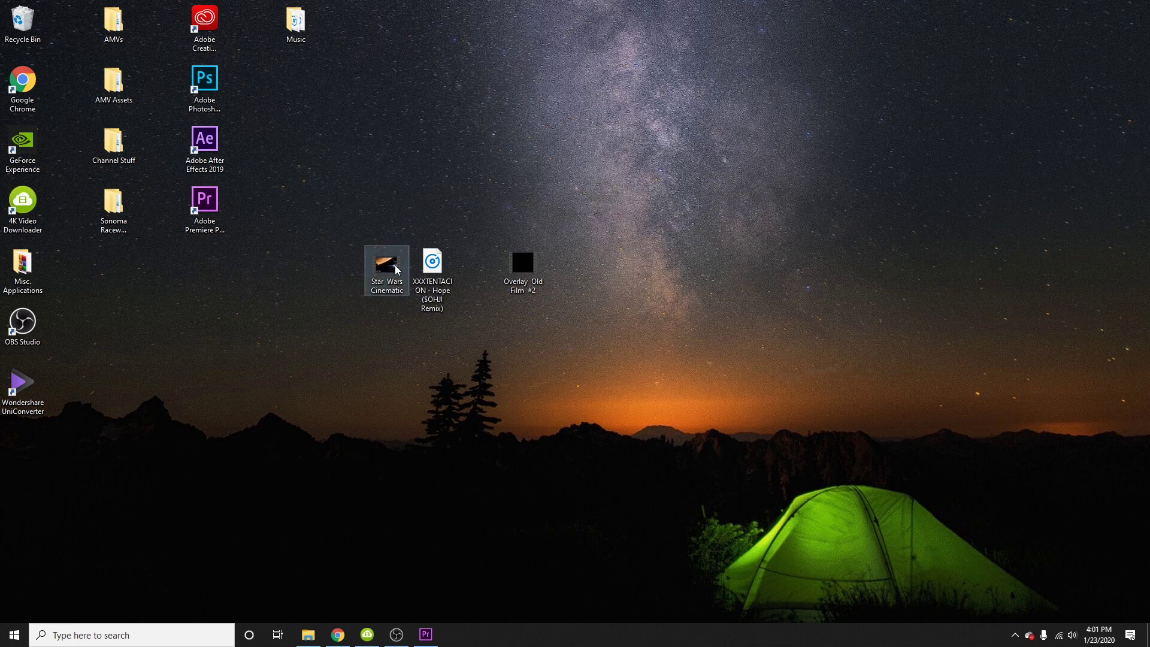
{"action": "left_click_drag", "start_coordinate": [390, 259], "coordinate": [623, 522]}
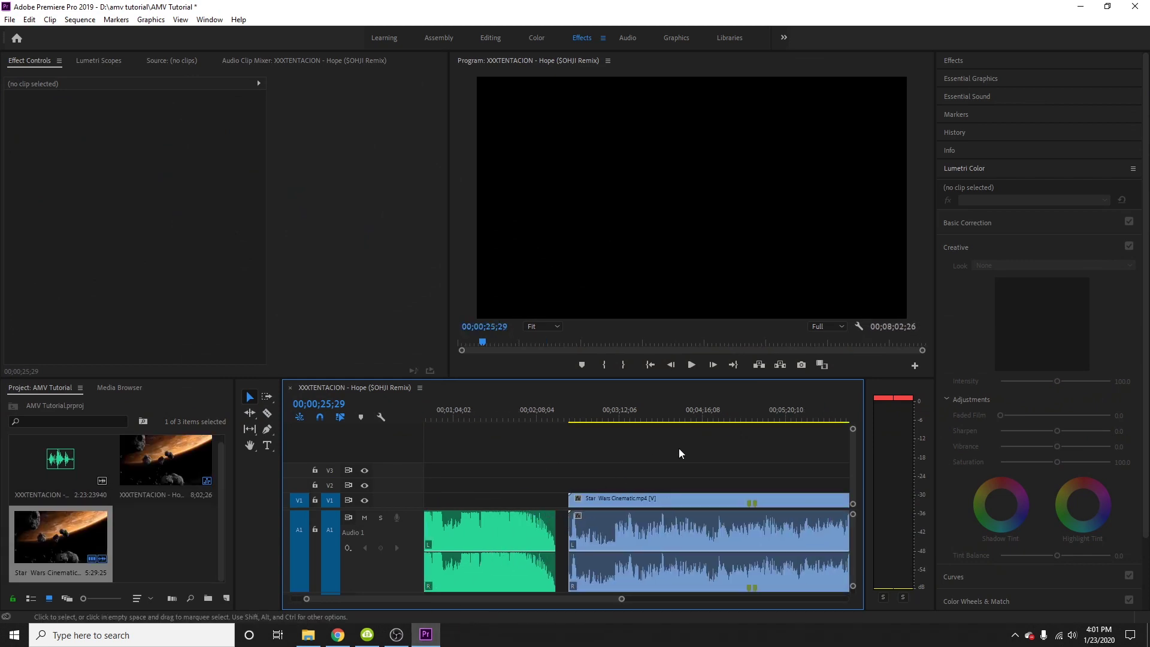
{"action": "left_click", "coordinate": [634, 417]}
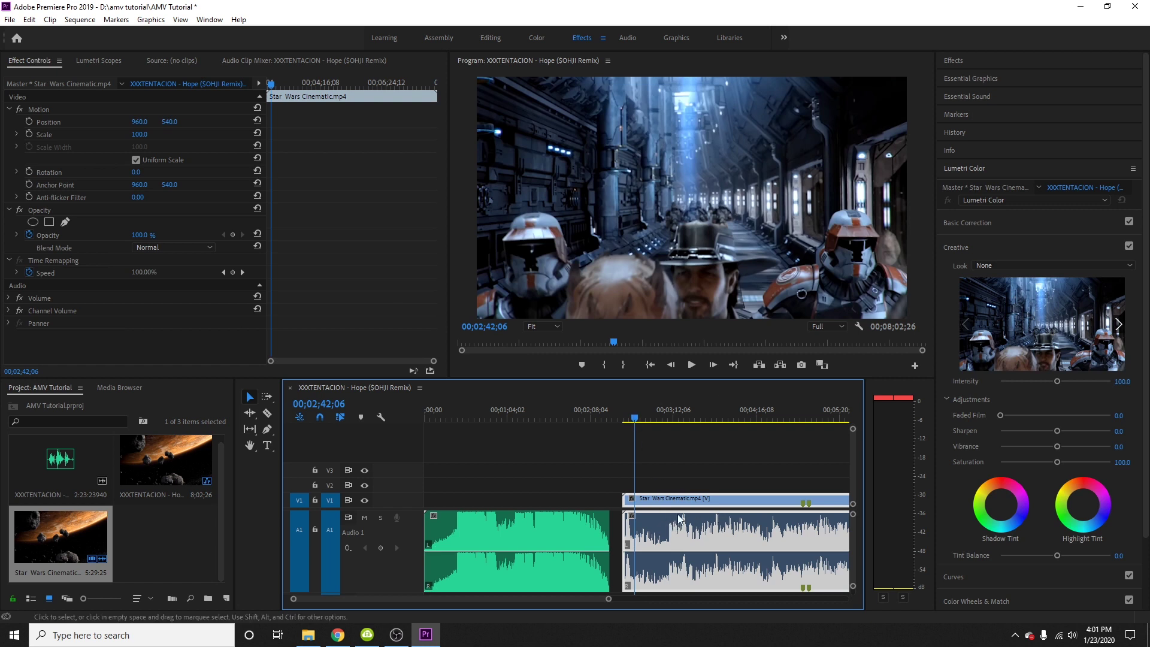
Unlink the Star Wars Cinematic clip's audio from its video and delete the audio part
{"action": "scroll", "coordinate": [602, 527], "scroll_direction": "down", "scroll_amount": 3}
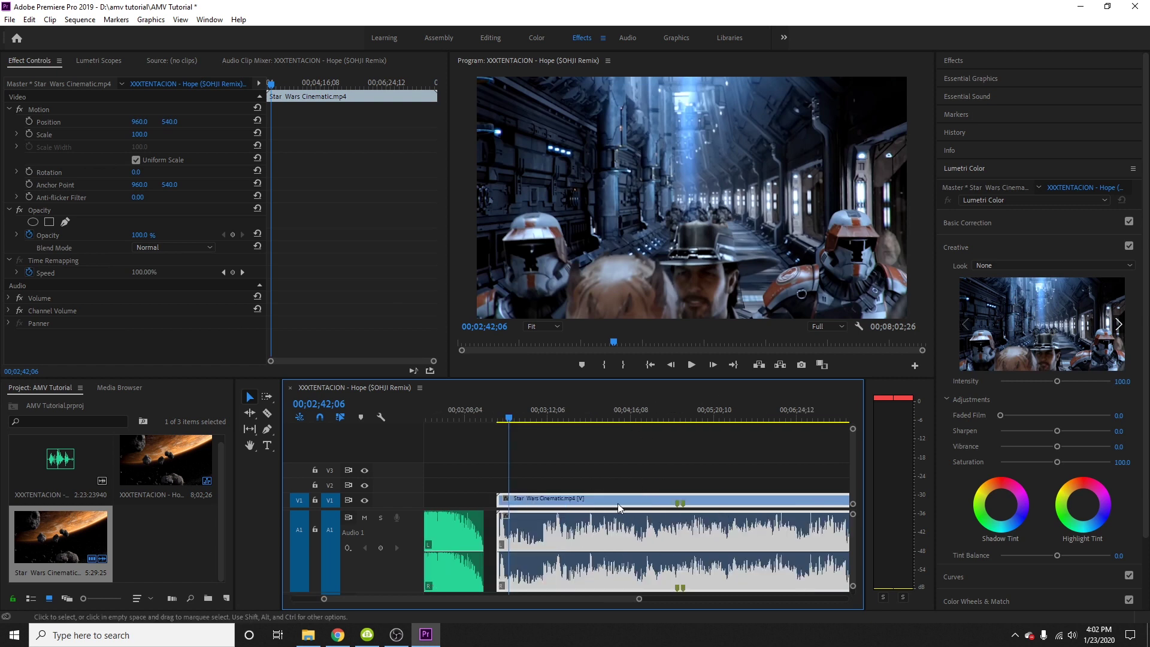
{"action": "right_click", "coordinate": [545, 505]}
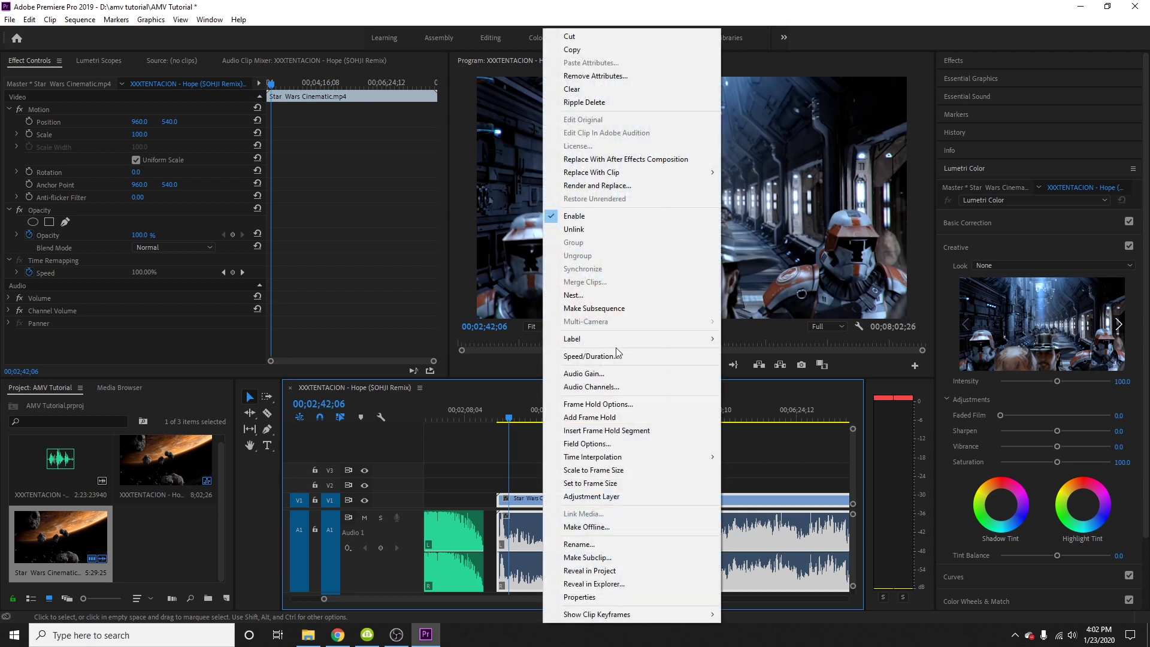
{"action": "left_click", "coordinate": [584, 231]}
{"action": "scroll", "coordinate": [614, 436], "scroll_direction": "up", "scroll_amount": 2}
{"action": "scroll", "coordinate": [615, 441], "scroll_direction": "up", "scroll_amount": 2}
{"action": "left_click", "coordinate": [653, 521]}
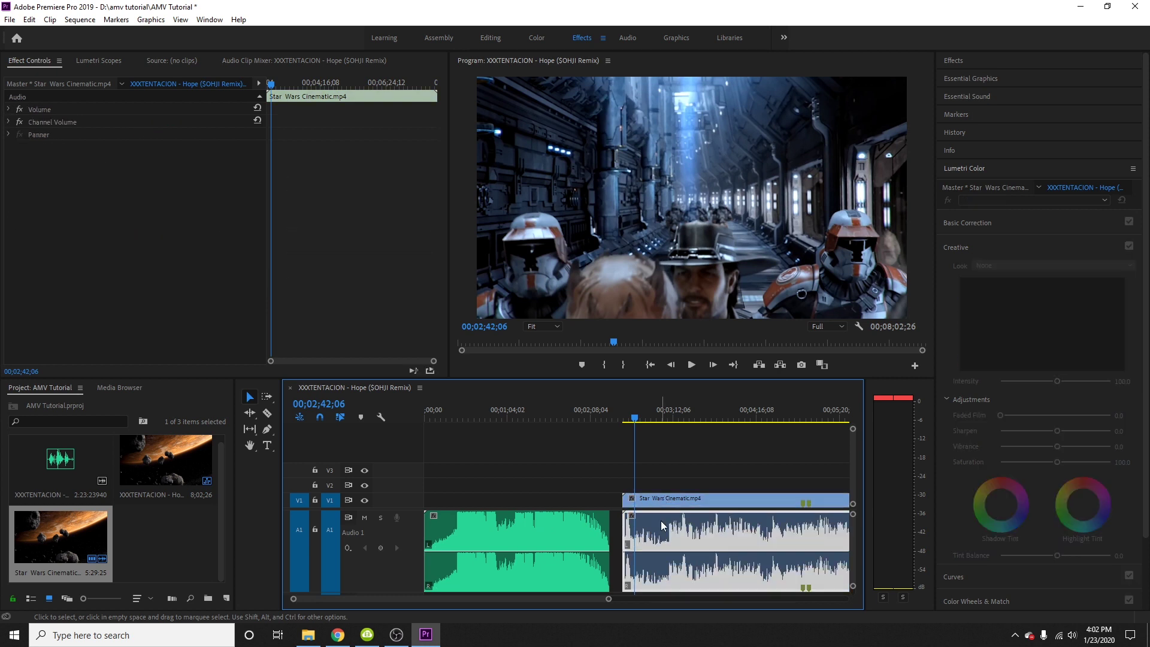
{"action": "key", "text": "Delete"}
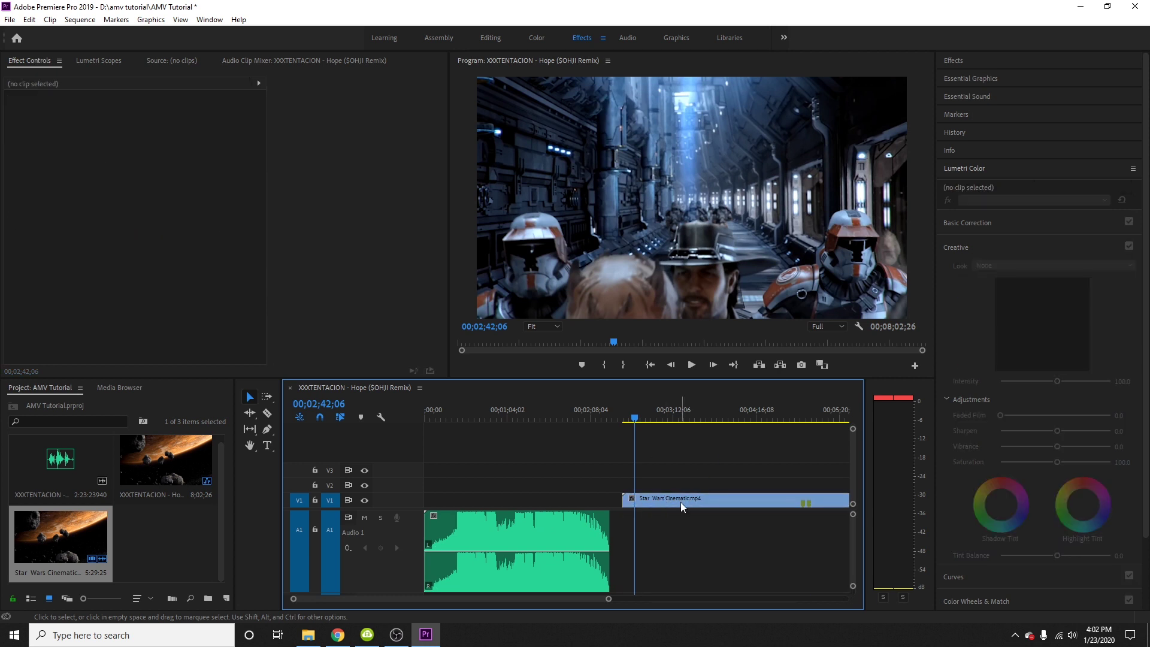
Add a marker to the selected song clip at 00;00;25;14, where the beat drops
{"action": "left_click", "coordinate": [454, 408]}
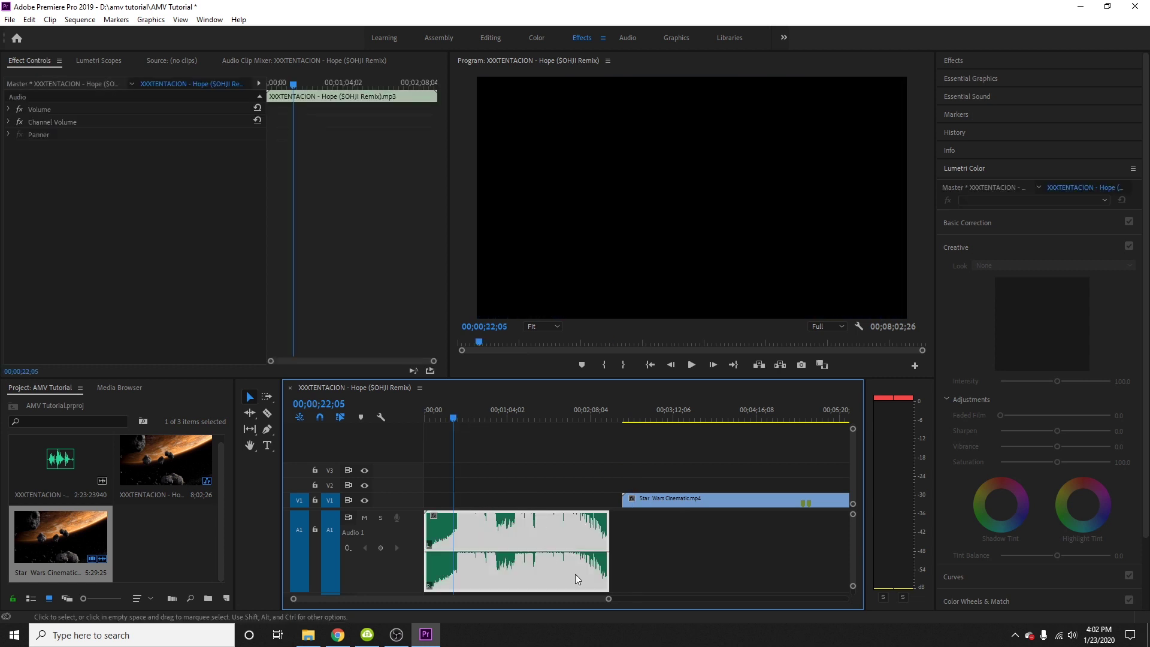
{"action": "left_click_drag", "start_coordinate": [609, 599], "coordinate": [400, 605]}
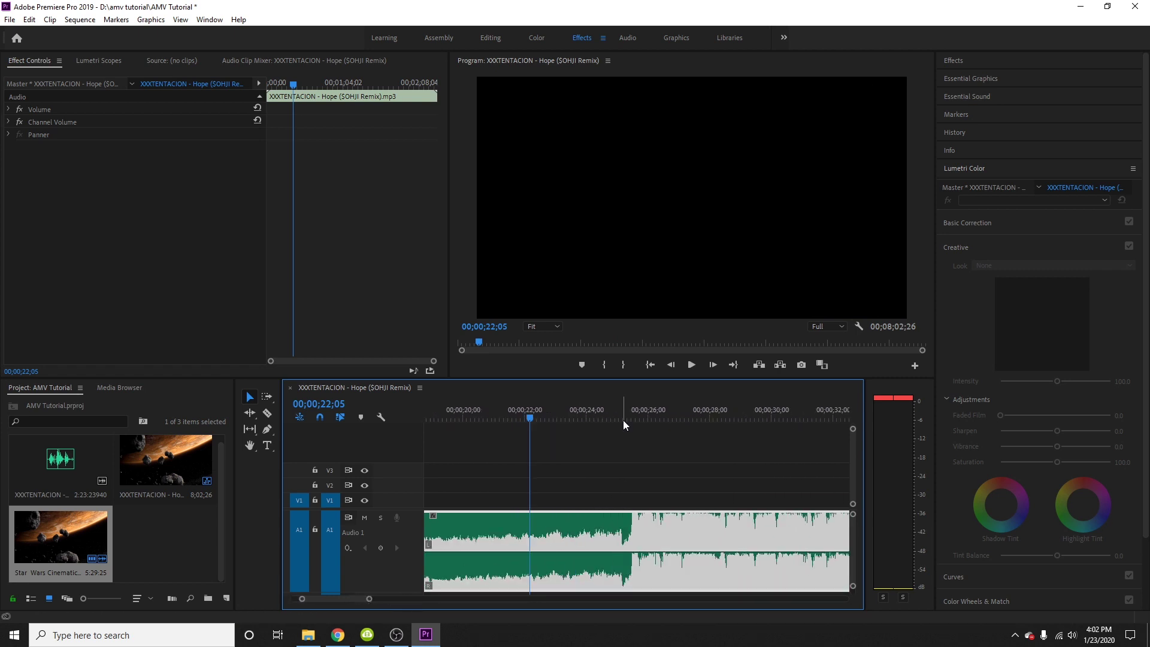
{"action": "left_click_drag", "start_coordinate": [626, 416], "coordinate": [633, 416]}
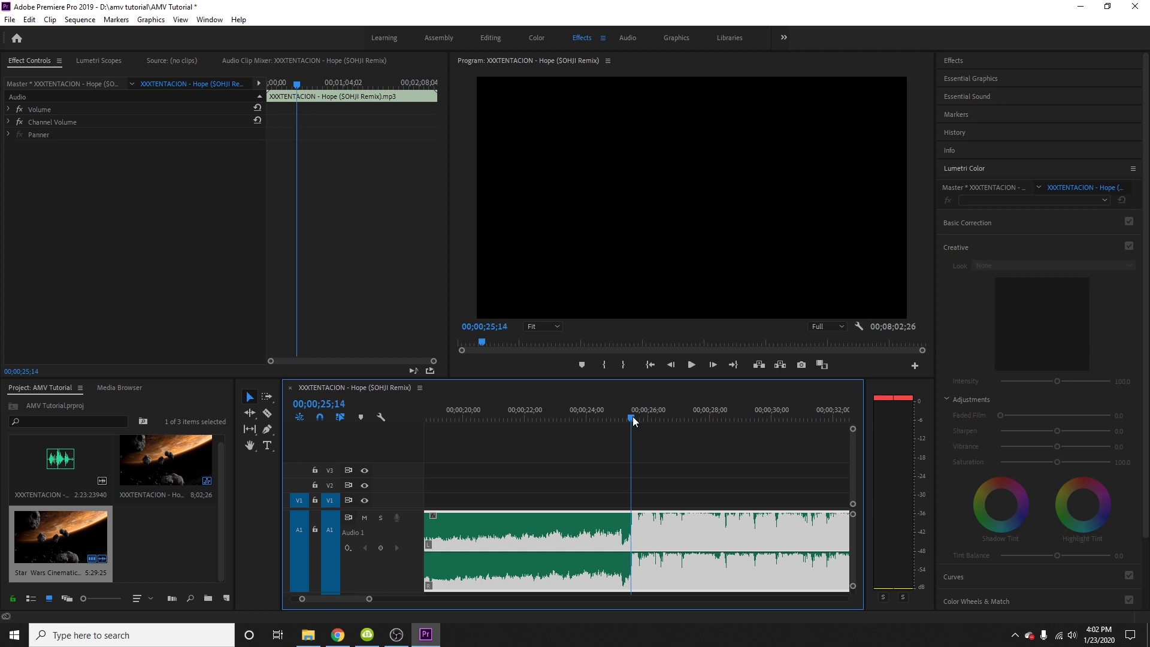
{"action": "key", "text": "m"}
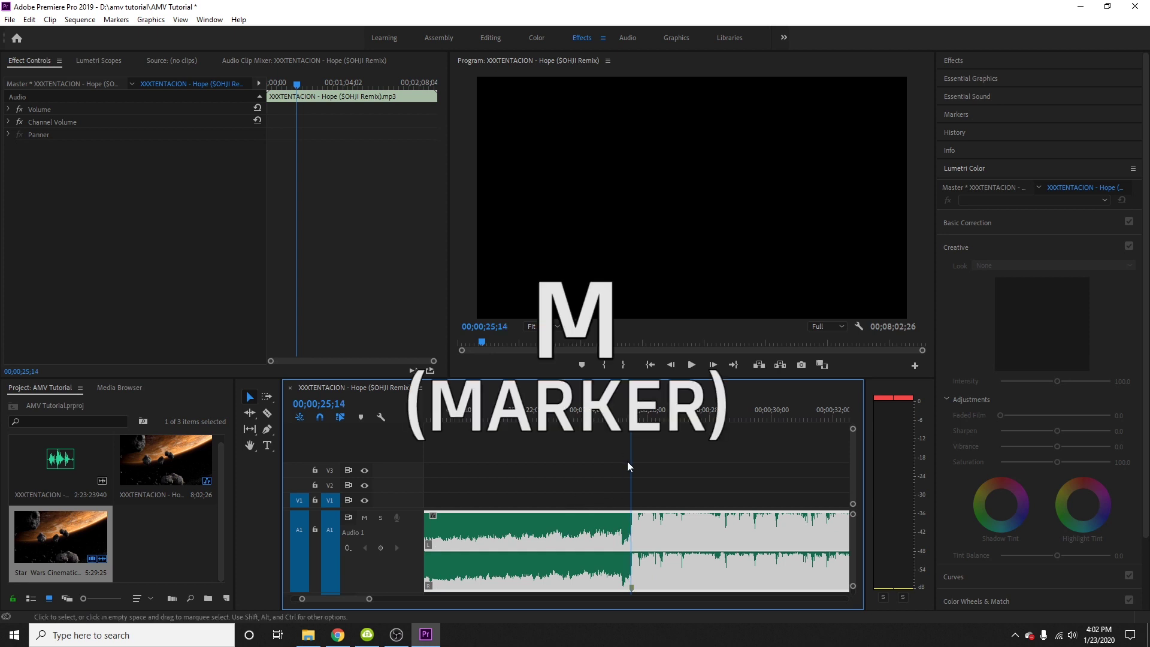
{"action": "left_click", "coordinate": [627, 461]}
{"action": "left_click", "coordinate": [615, 520]}
{"action": "key", "text": "m"}
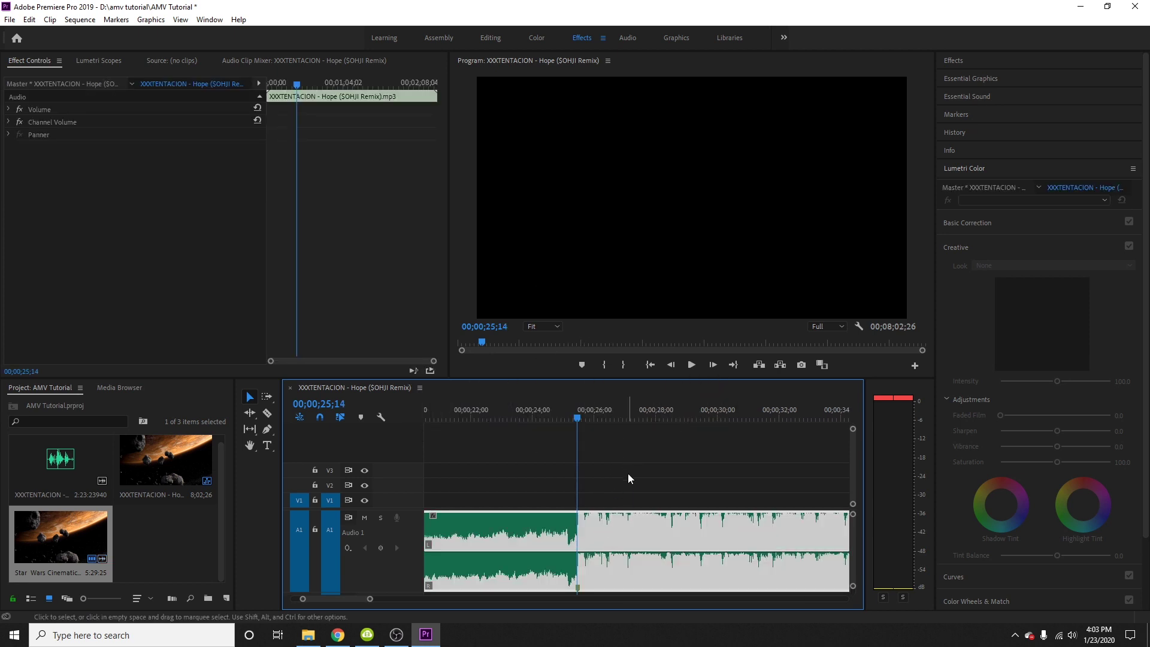
Play the song from 00;00;25;10 to check the first marker against the beat drop
{"action": "scroll", "coordinate": [375, 601], "scroll_direction": "up", "scroll_amount": 2}
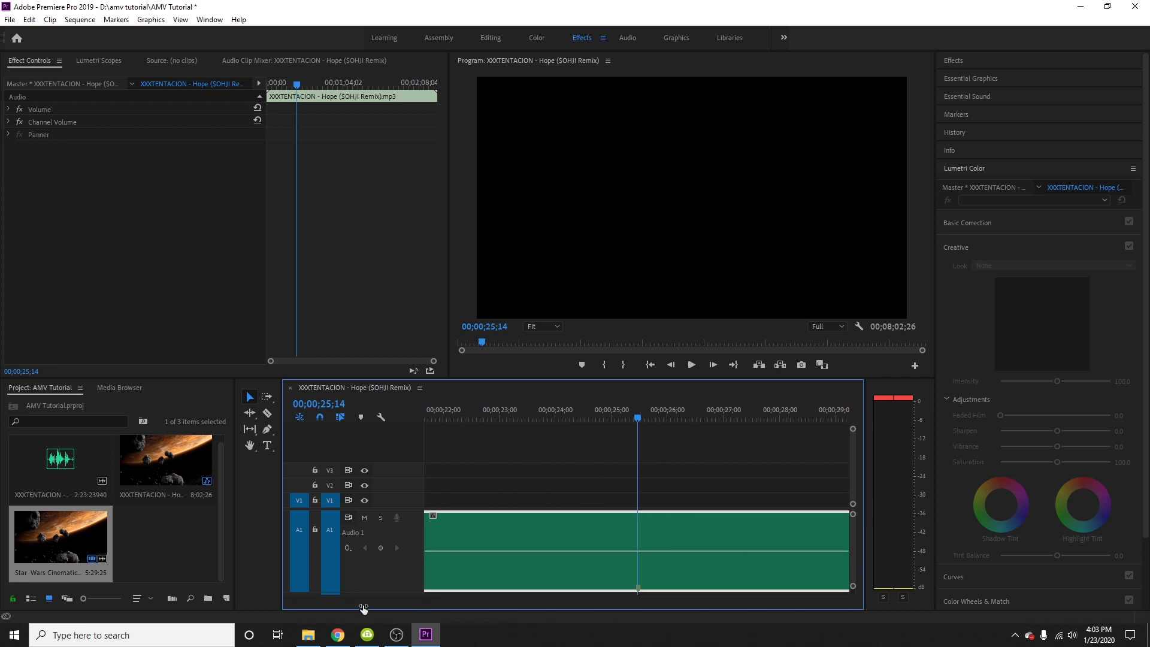
{"action": "scroll", "coordinate": [656, 478], "scroll_direction": "down", "scroll_amount": 3}
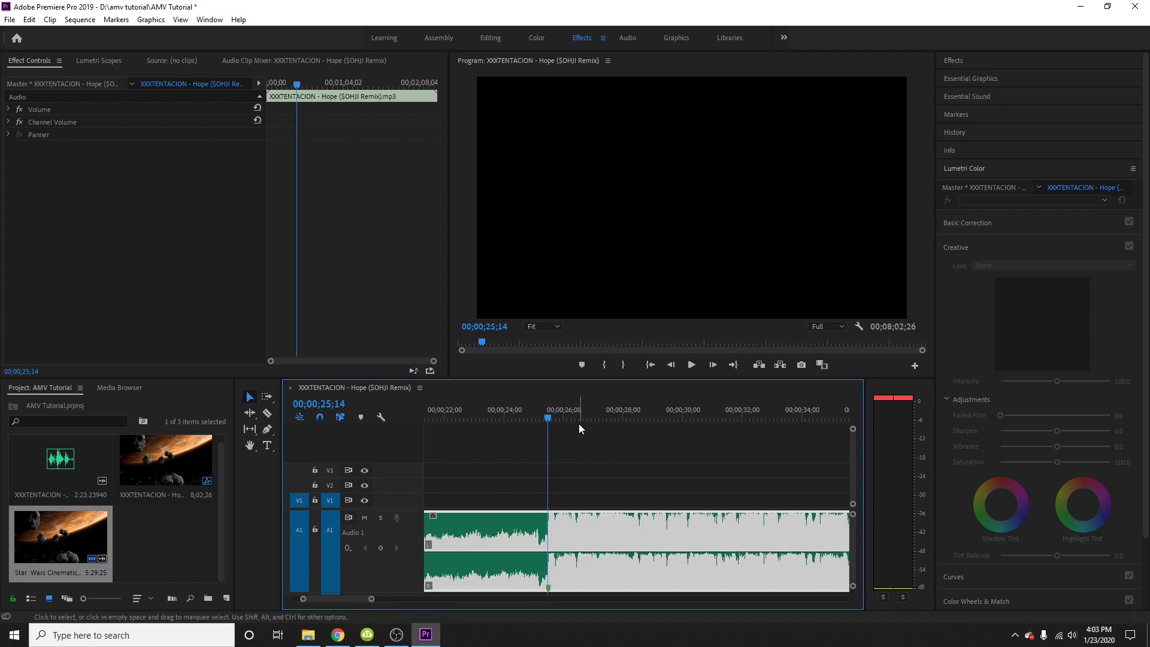
{"action": "scroll", "coordinate": [566, 429], "scroll_direction": "down", "scroll_amount": 2}
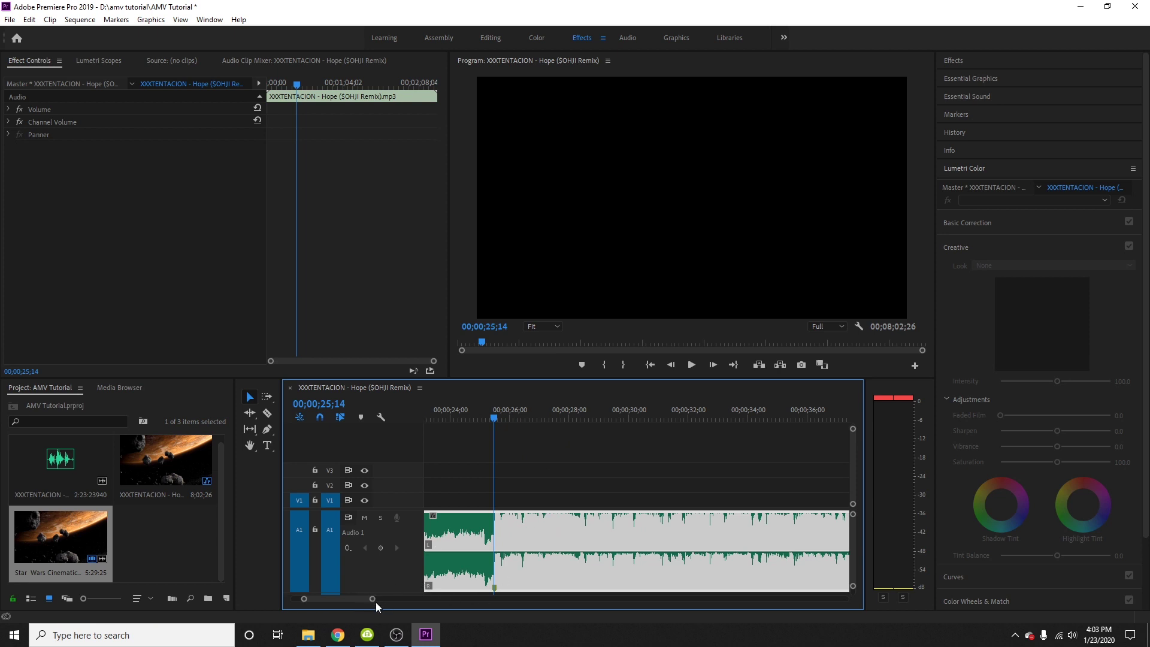
{"action": "mouse_move", "coordinate": [372, 601]}
{"action": "left_mouse_down"}
{"action": "mouse_move", "coordinate": [319, 599]}
{"action": "mouse_move", "coordinate": [364, 599]}
{"action": "left_mouse_up"}
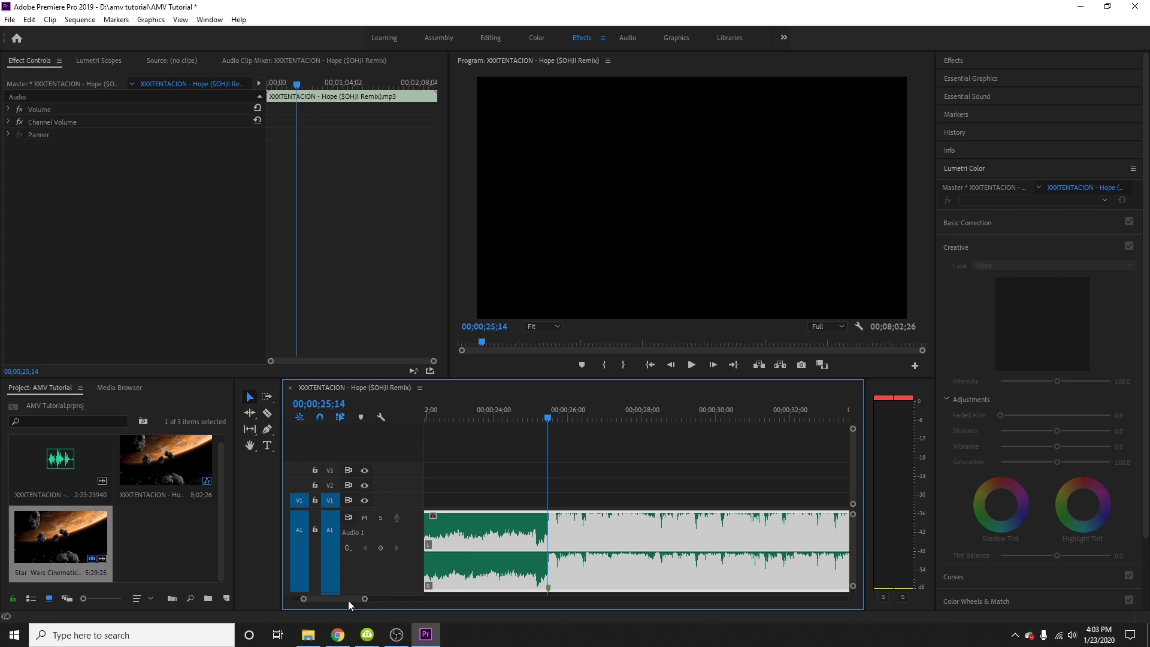
{"action": "mouse_move", "coordinate": [364, 601]}
{"action": "left_mouse_down"}
{"action": "mouse_move", "coordinate": [312, 599]}
{"action": "mouse_move", "coordinate": [346, 599]}
{"action": "left_mouse_up"}
{"action": "left_click", "coordinate": [570, 417]}
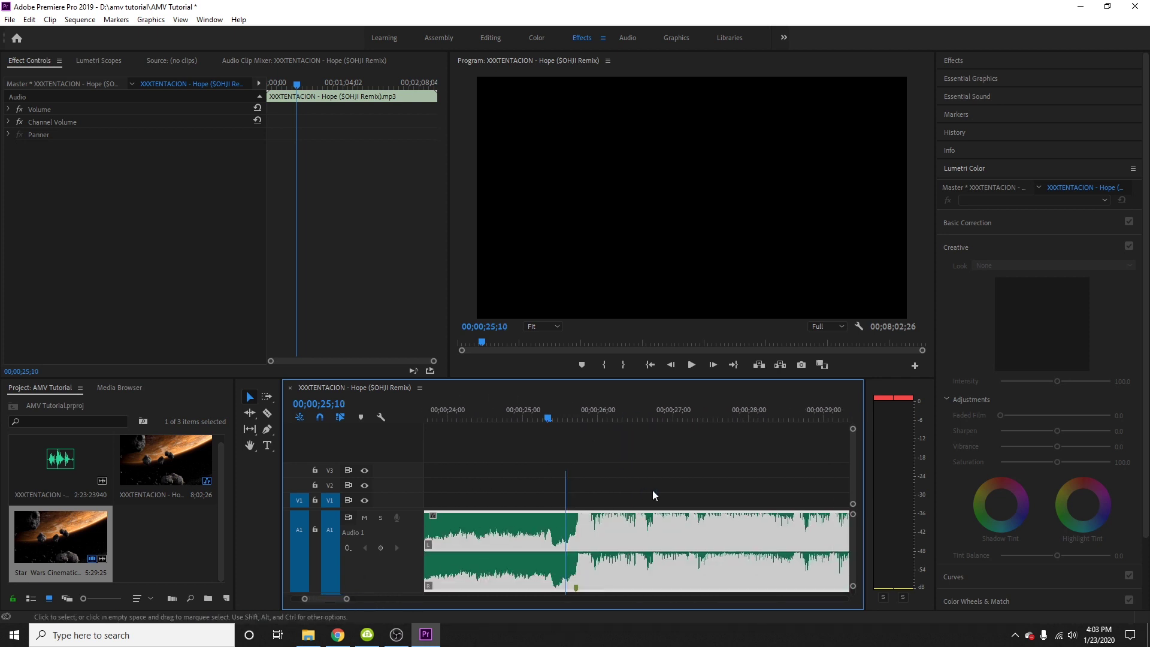
{"action": "key", "text": "space"}
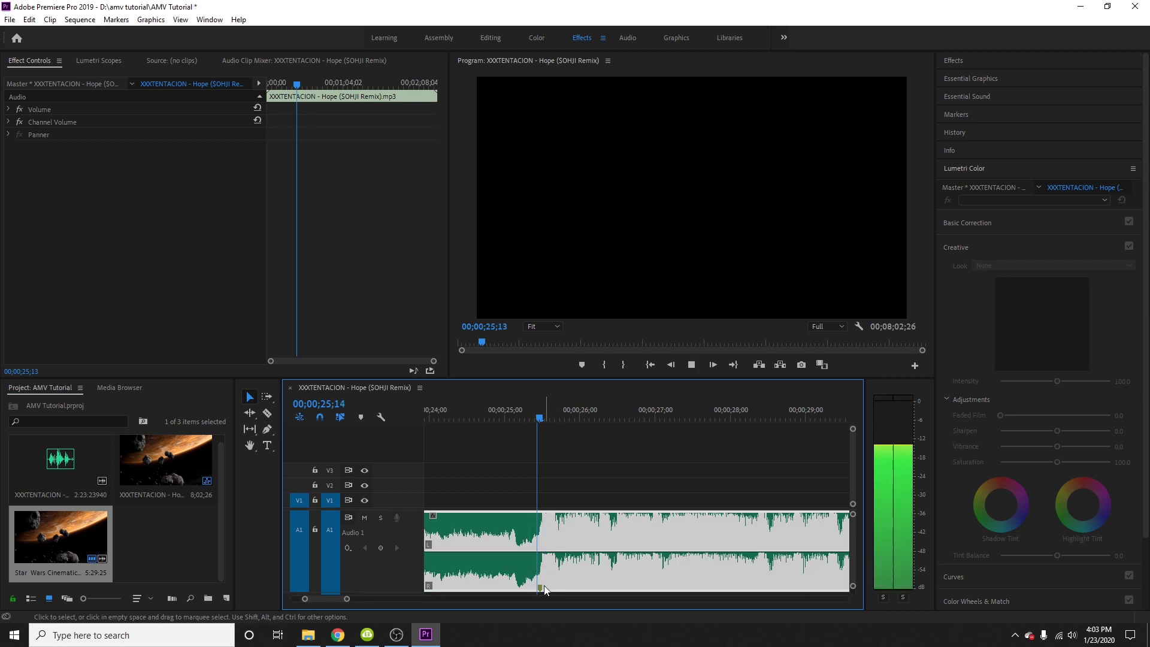
{"action": "key", "text": "space"}
Add a second marker to the song clip on the next beat, at 00;00;26;08
{"action": "left_click_drag", "start_coordinate": [534, 412], "coordinate": [595, 418]}
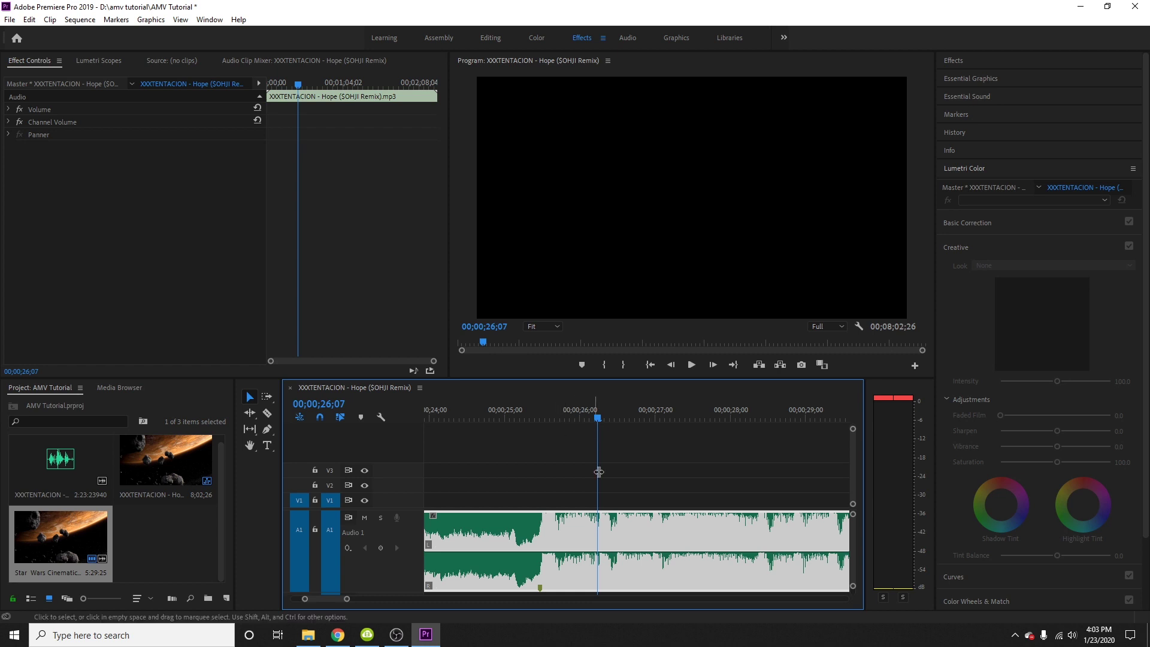
{"action": "left_click_drag", "start_coordinate": [591, 422], "coordinate": [602, 421]}
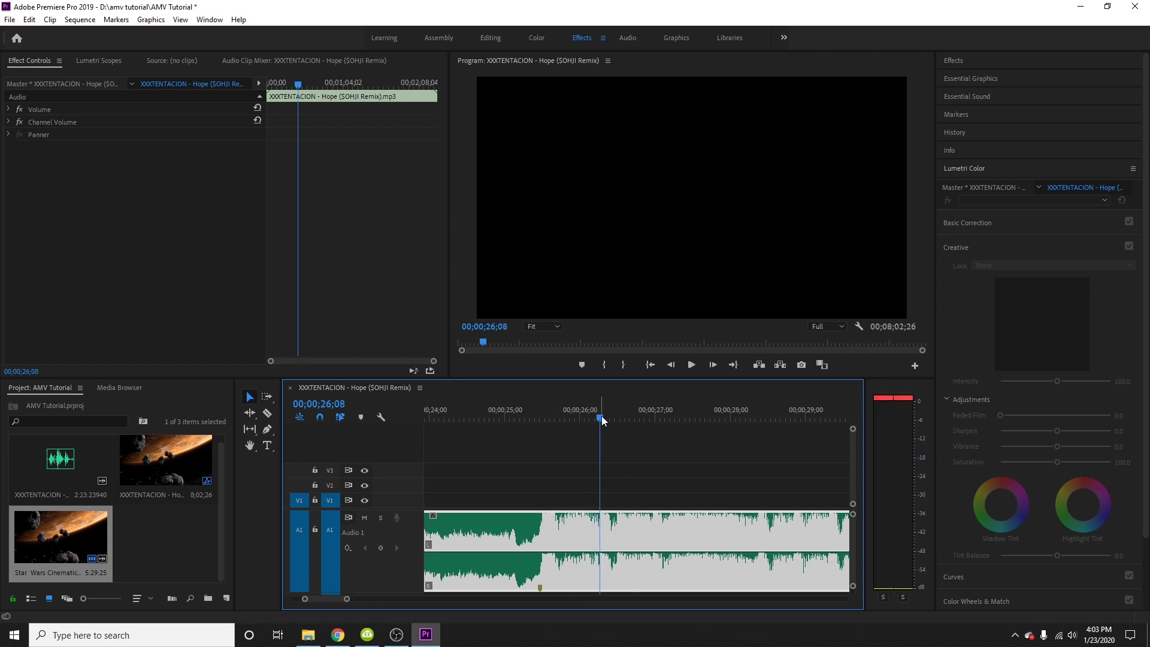
{"action": "scroll", "coordinate": [629, 446], "scroll_direction": "down", "scroll_amount": 2}
Play on to the following beat and mark it on the song clip at 00;00;26;29, checking its alignment frame by frame
{"action": "key", "text": "space"}
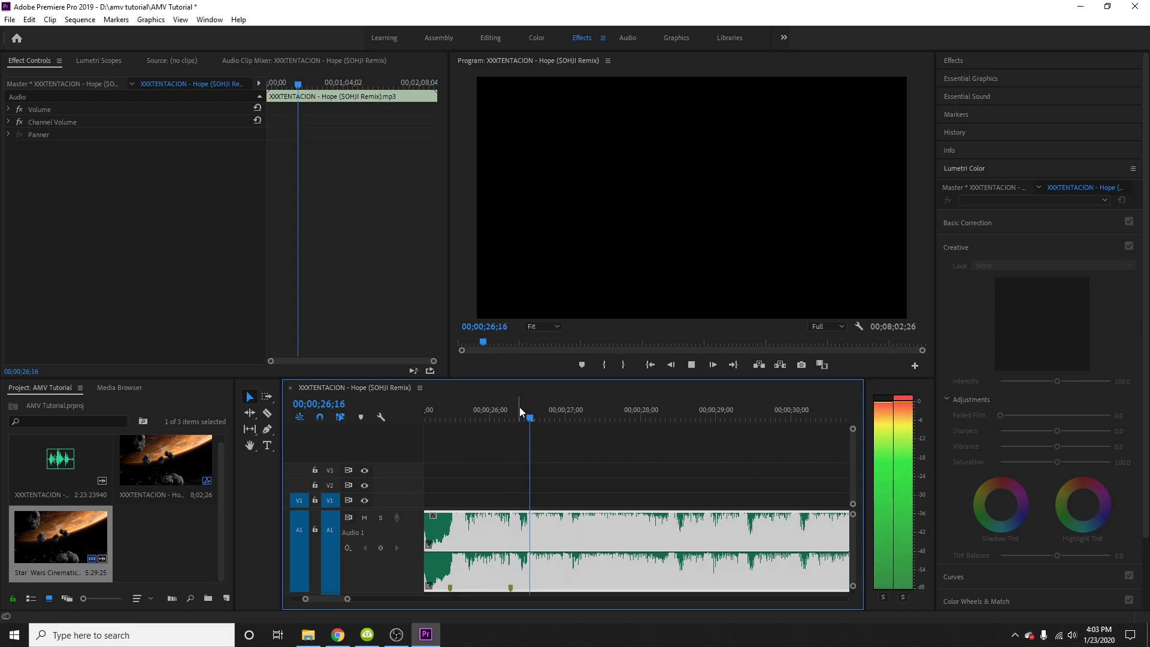
{"action": "key", "text": "space"}
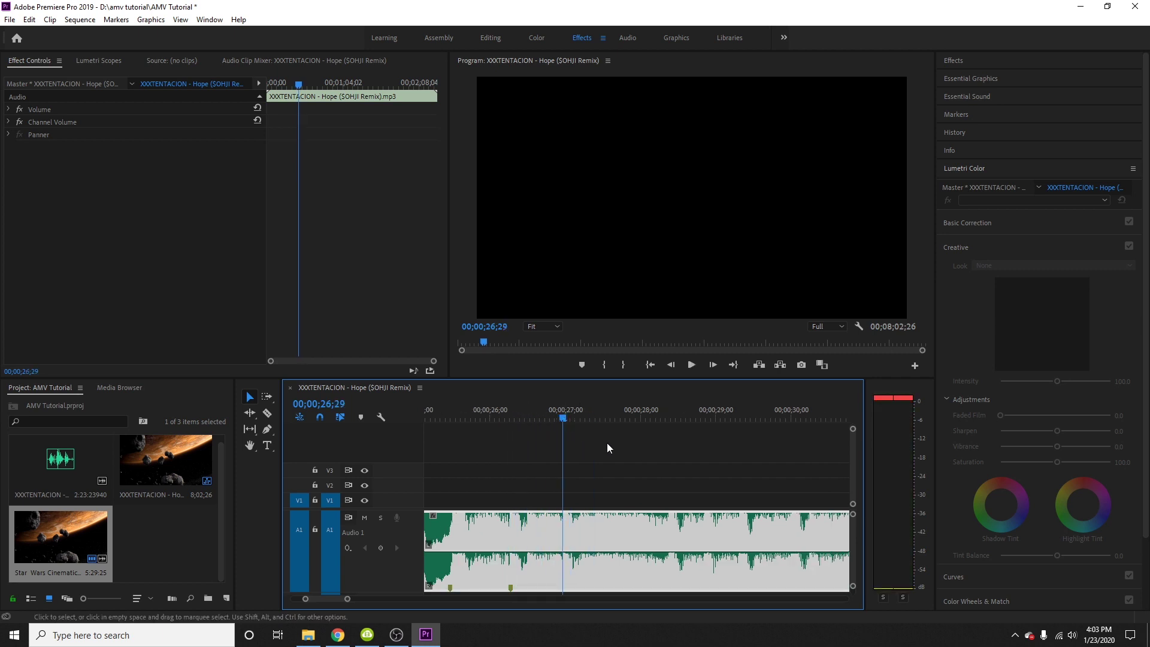
{"action": "left_click_drag", "start_coordinate": [347, 598], "coordinate": [323, 606]}
{"action": "left_click", "coordinate": [668, 453]}
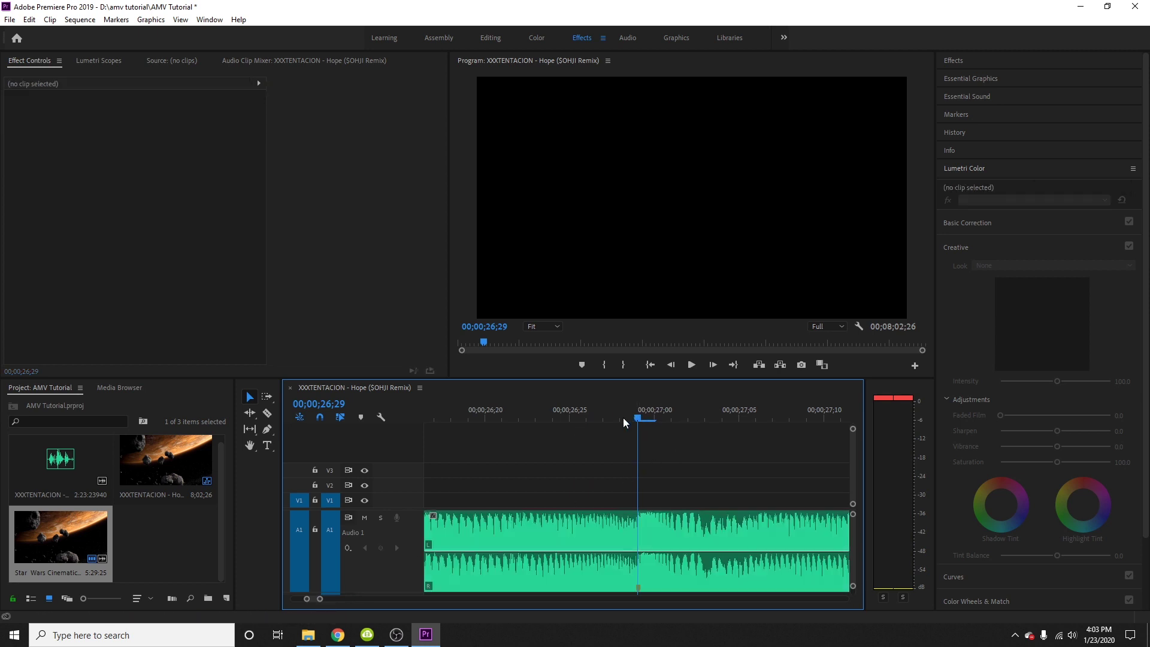
{"action": "left_click", "coordinate": [621, 418]}
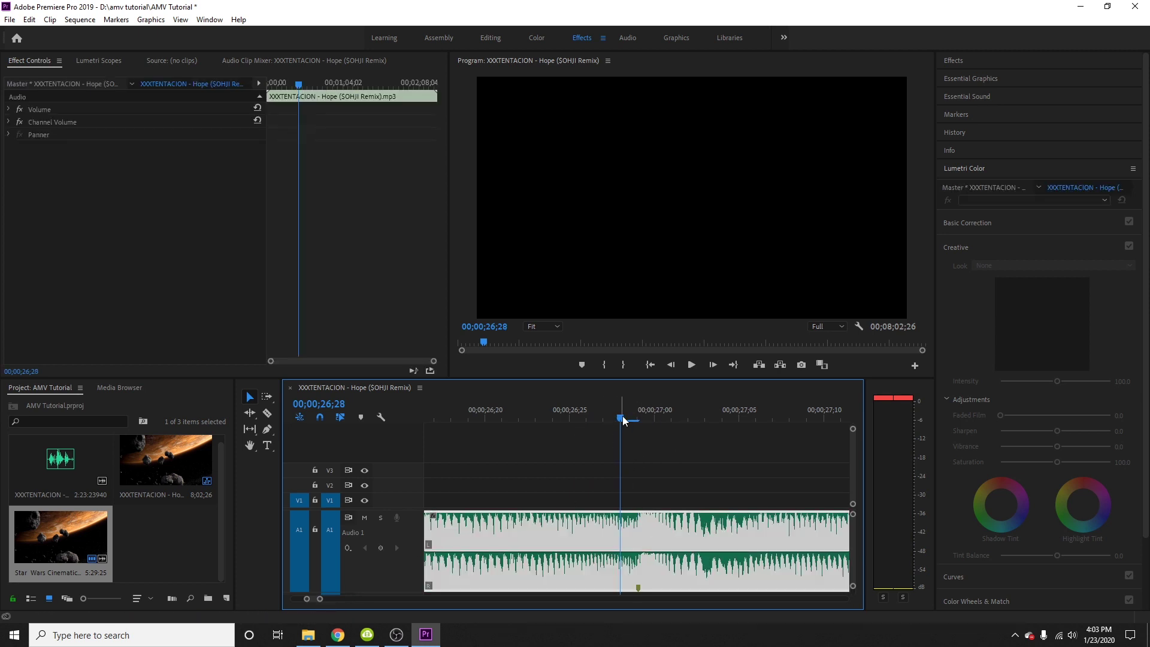
{"action": "left_click", "coordinate": [634, 421]}
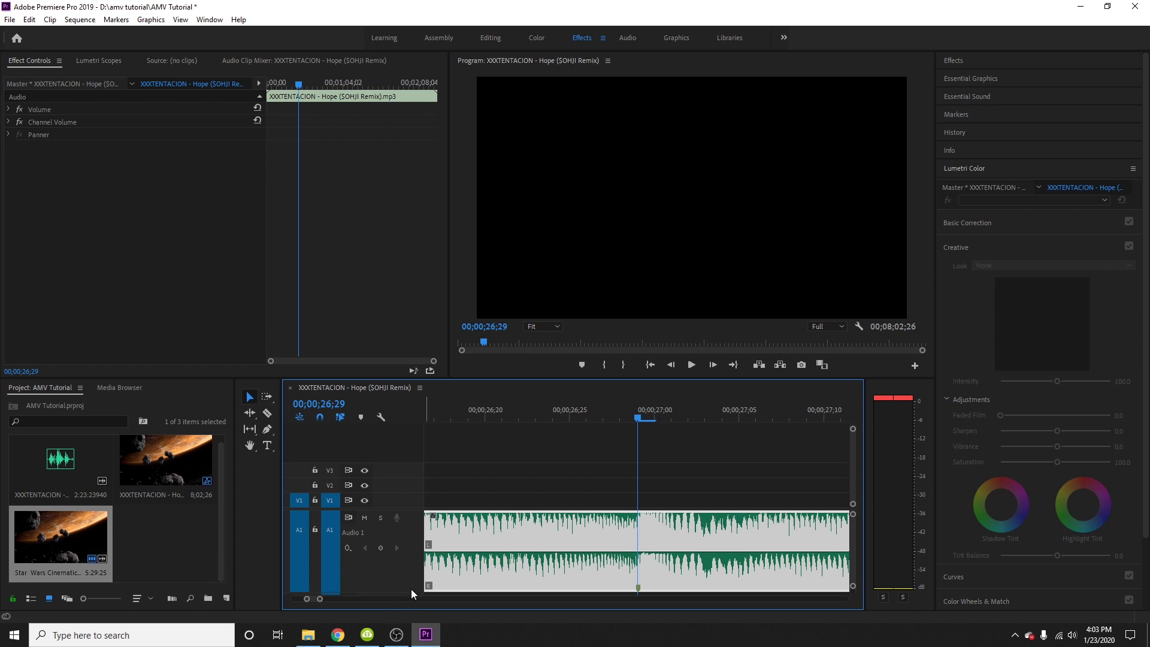
{"action": "mouse_move", "coordinate": [410, 592]}
{"action": "left_mouse_down"}
{"action": "mouse_move", "coordinate": [417, 530]}
{"action": "mouse_move", "coordinate": [411, 596]}
{"action": "left_mouse_up"}
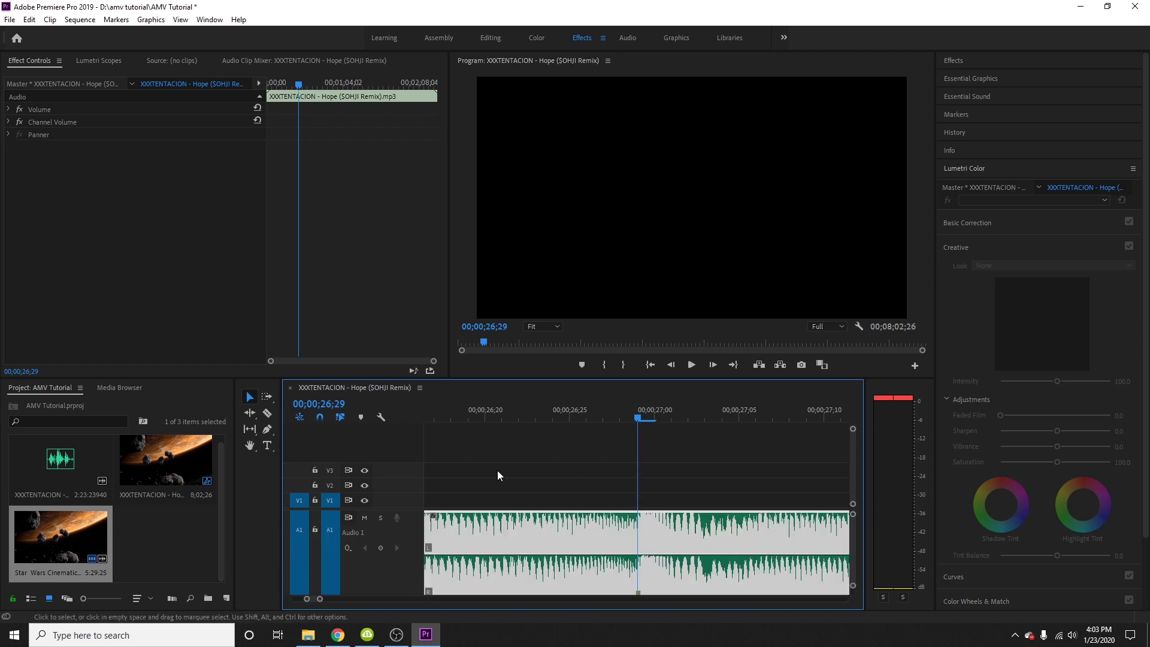
{"action": "left_click", "coordinate": [623, 421]}
{"action": "key", "text": "space"}
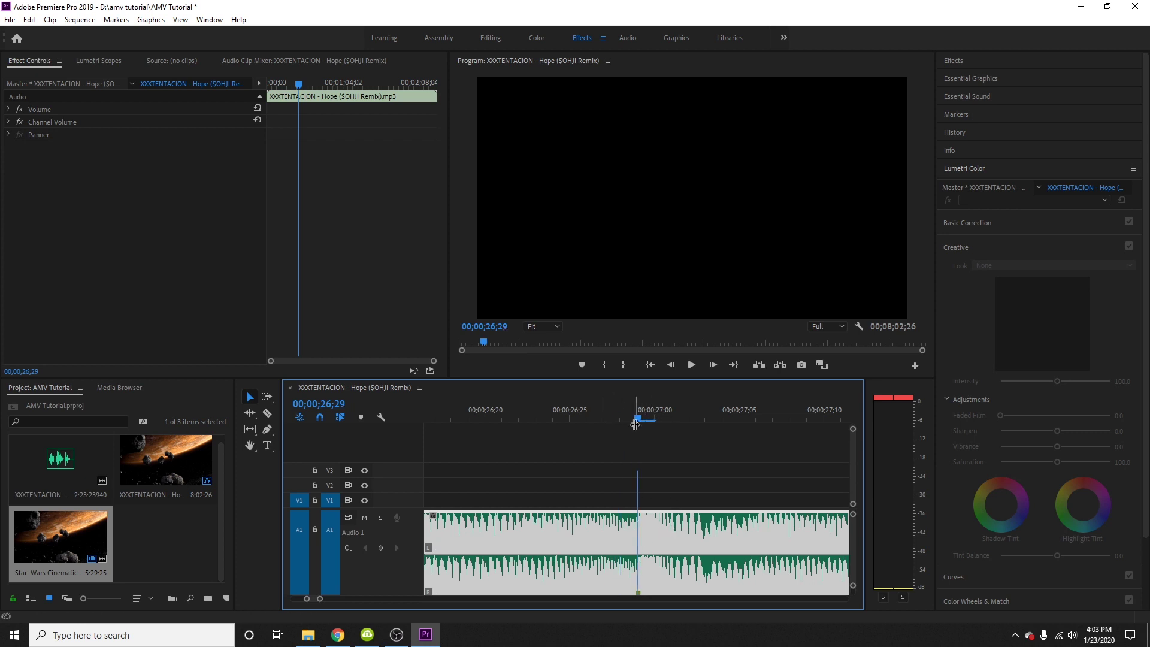
Play the marked song section from 00;00;24;16 to about 00;00;30;09 to check the markers against the beats
{"action": "left_click_drag", "start_coordinate": [320, 598], "coordinate": [364, 598]}
{"action": "left_click", "coordinate": [564, 531]}
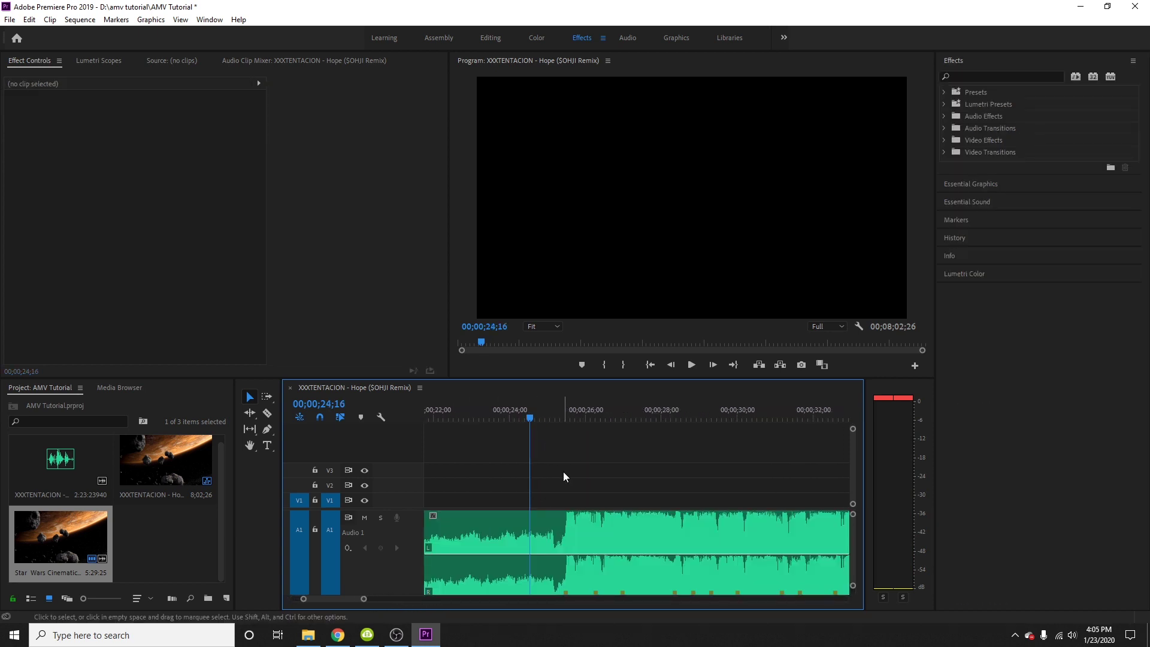
{"action": "scroll", "coordinate": [563, 472], "scroll_direction": "down", "scroll_amount": 1}
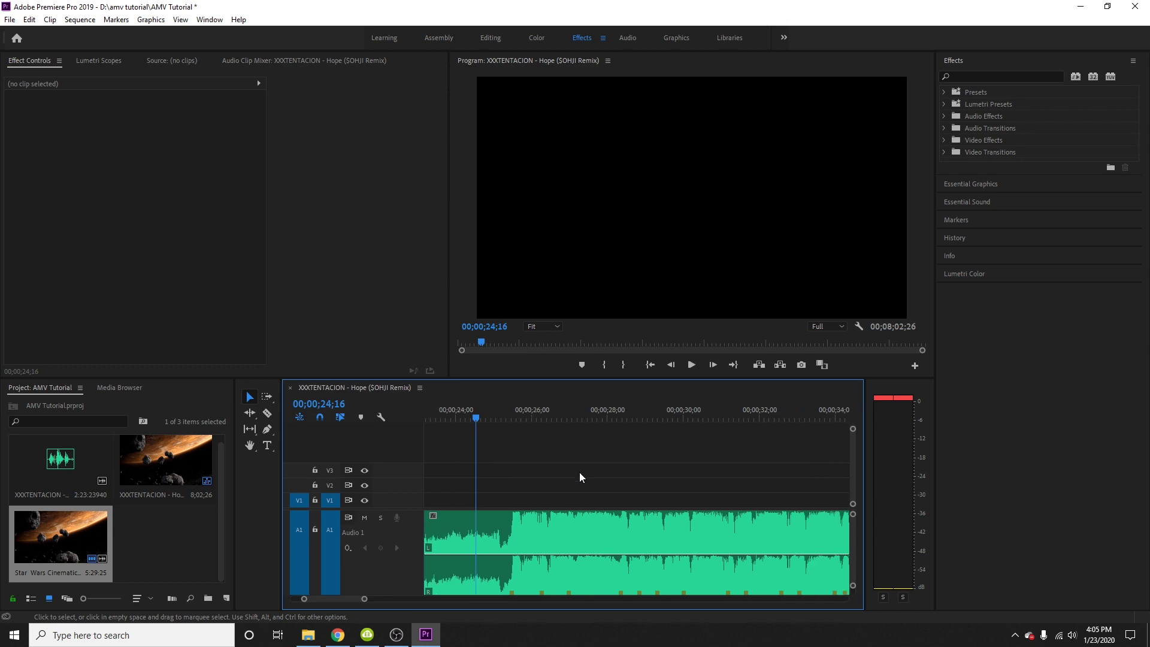
{"action": "key", "text": "space"}
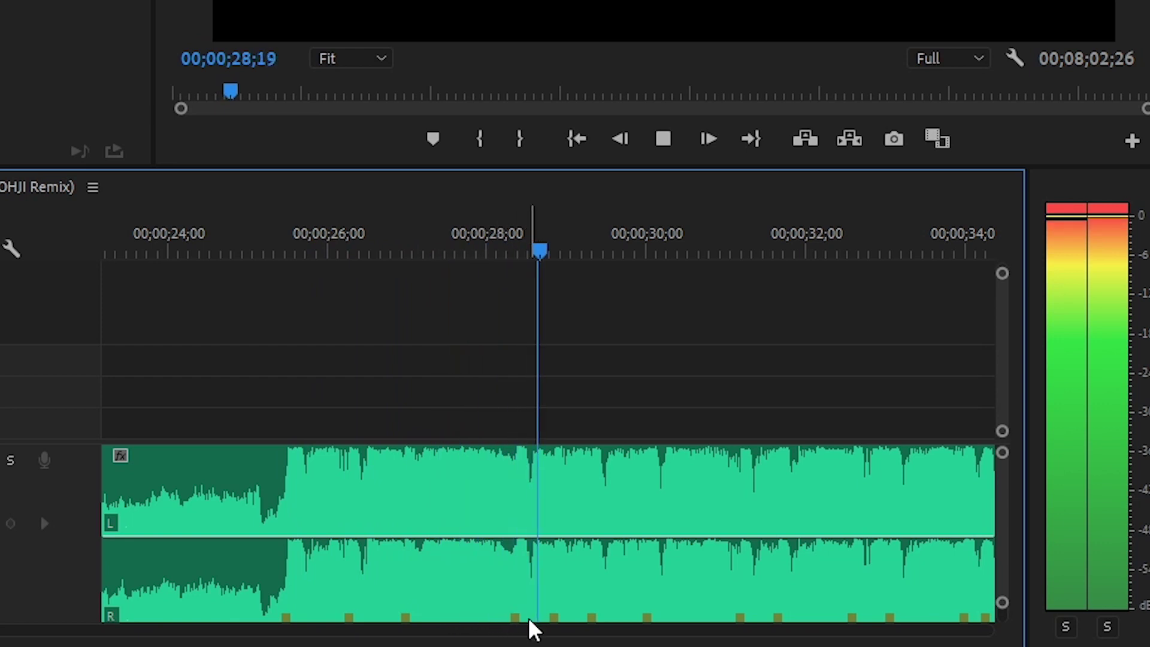
{"action": "key", "text": "space"}
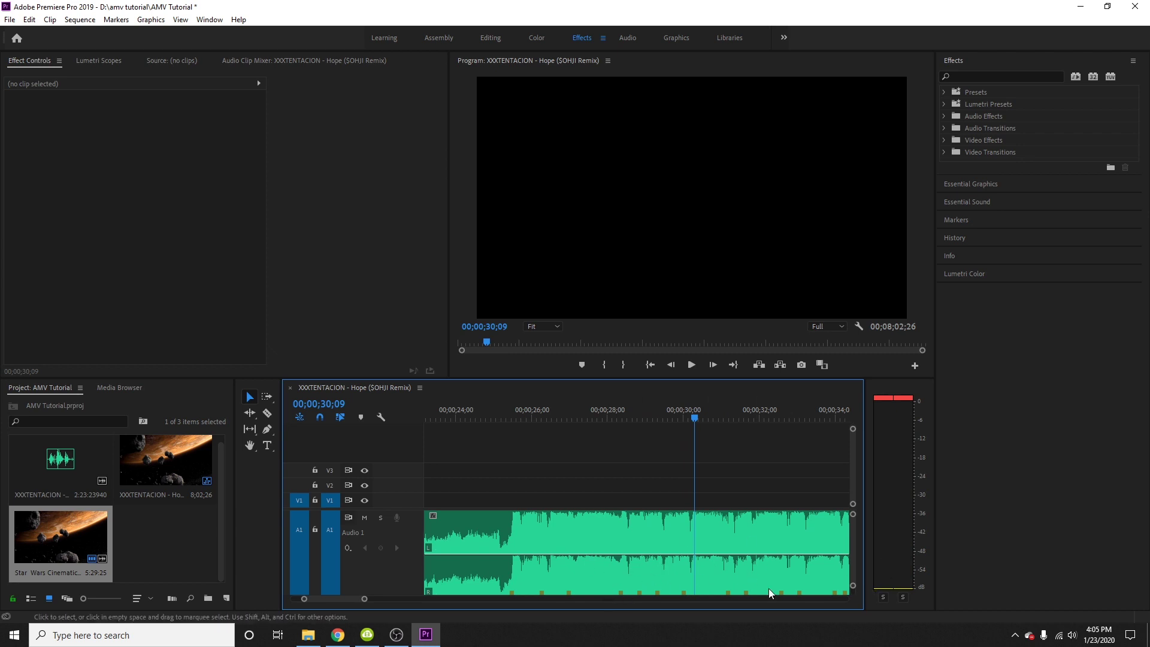
{"action": "left_click_drag", "start_coordinate": [853, 585], "coordinate": [854, 594]}
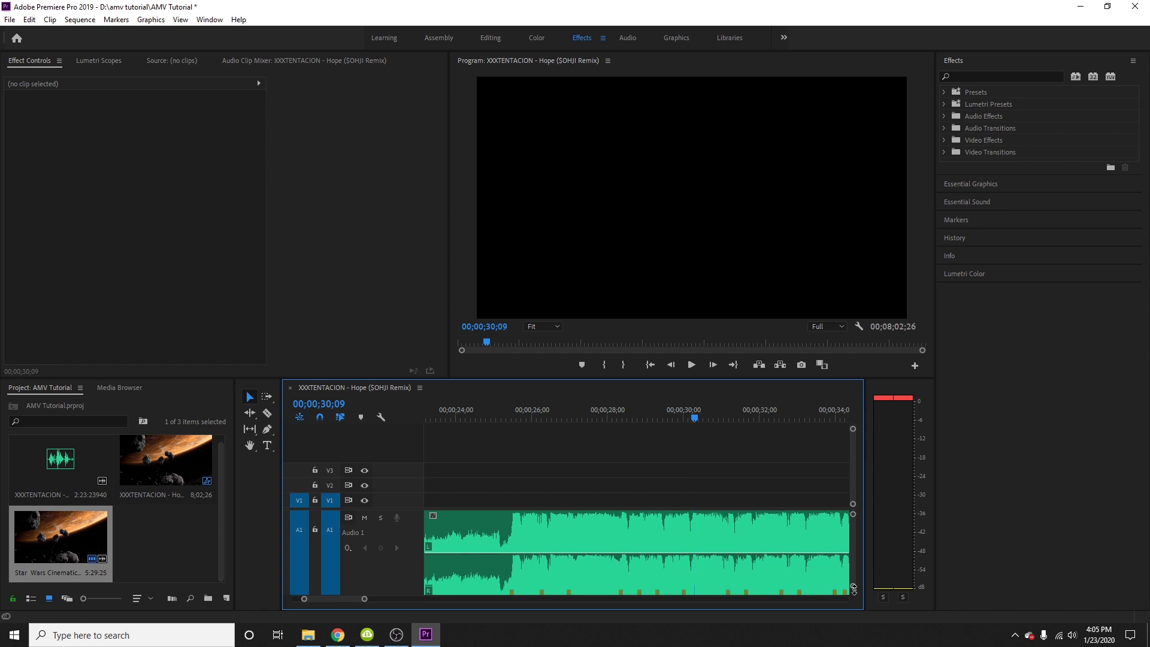
{"action": "left_click_drag", "start_coordinate": [365, 599], "coordinate": [599, 599]}
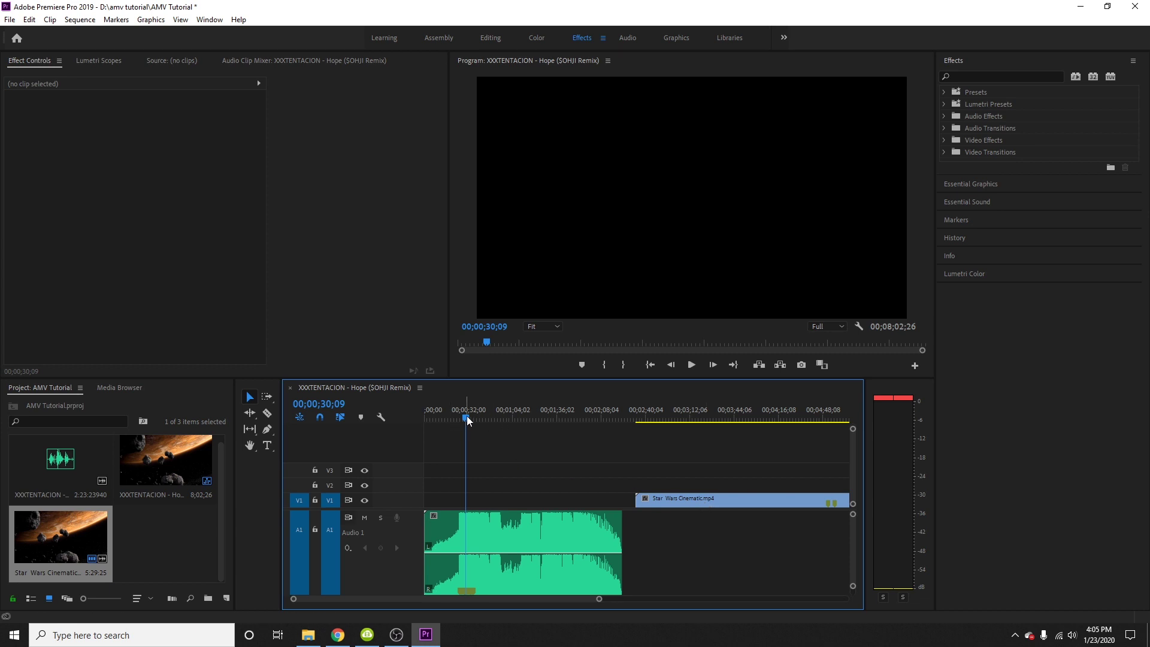
Play the song's build-up from 00;00;09;16 to 00;00;12;12 and the beat drop from 00;00;23;20 to 00;00;25;23
{"action": "left_click_drag", "start_coordinate": [468, 418], "coordinate": [438, 417]}
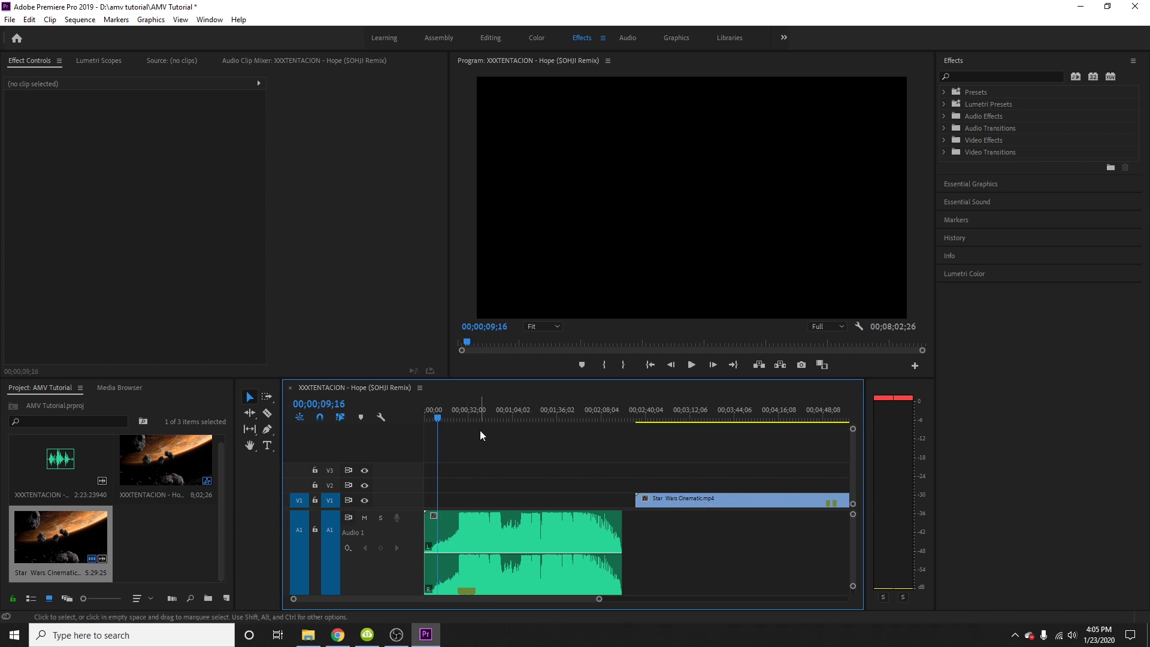
{"action": "key", "text": "space"}
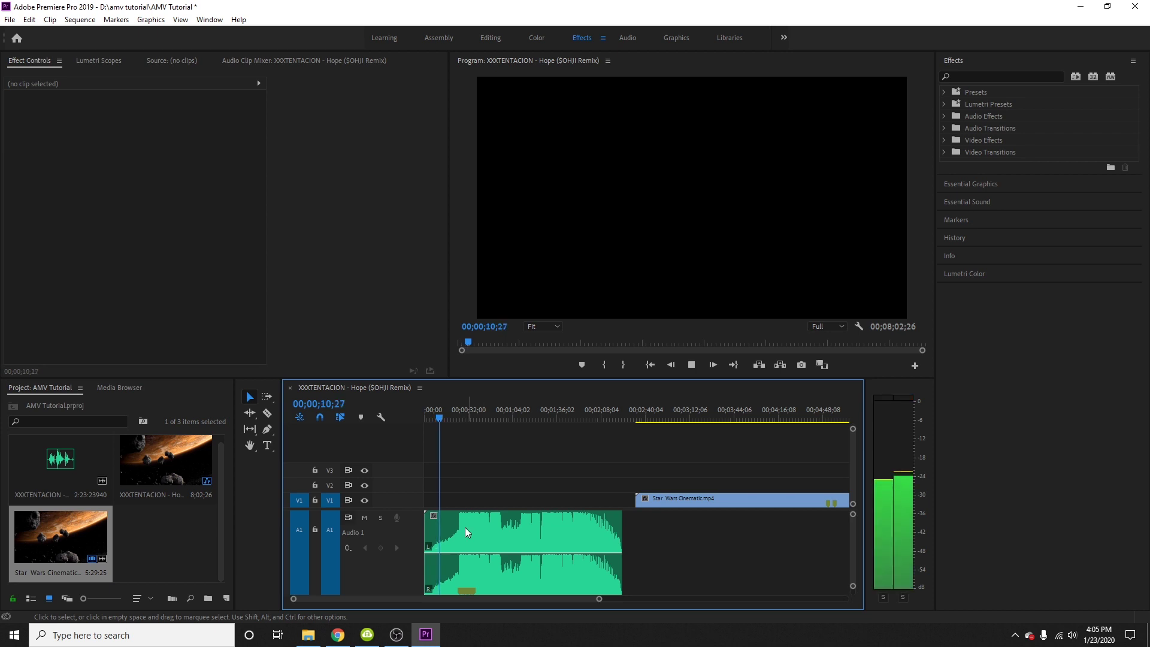
{"action": "left_click_drag", "start_coordinate": [598, 599], "coordinate": [539, 599]}
{"action": "key", "text": "space"}
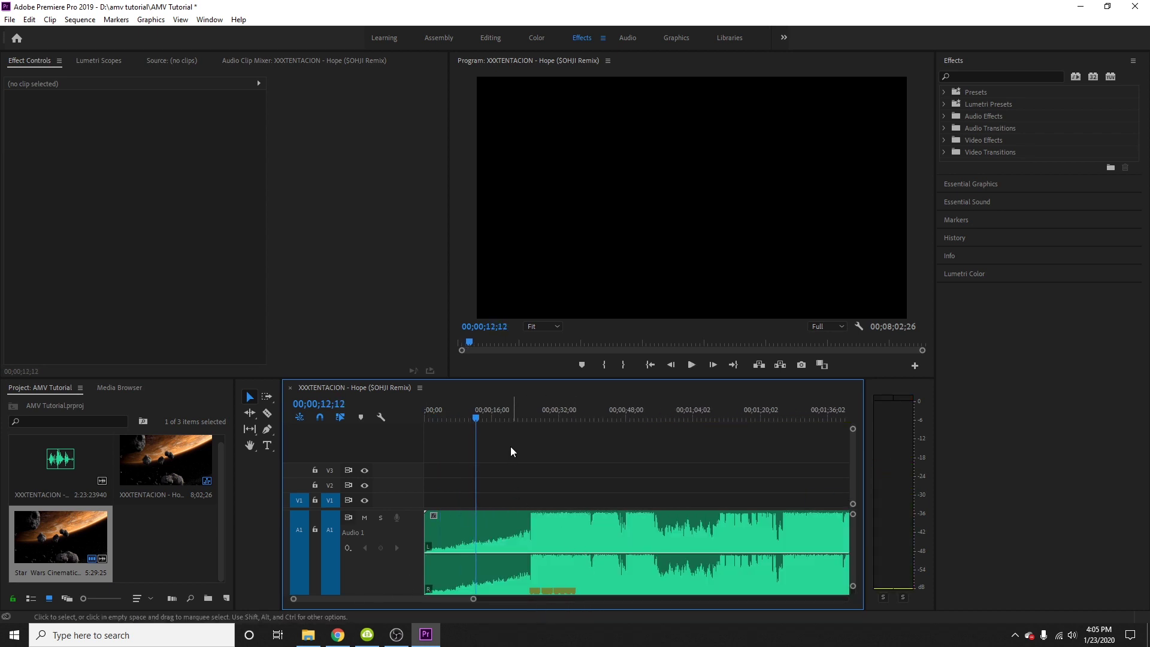
{"action": "left_click_drag", "start_coordinate": [475, 419], "coordinate": [497, 420]}
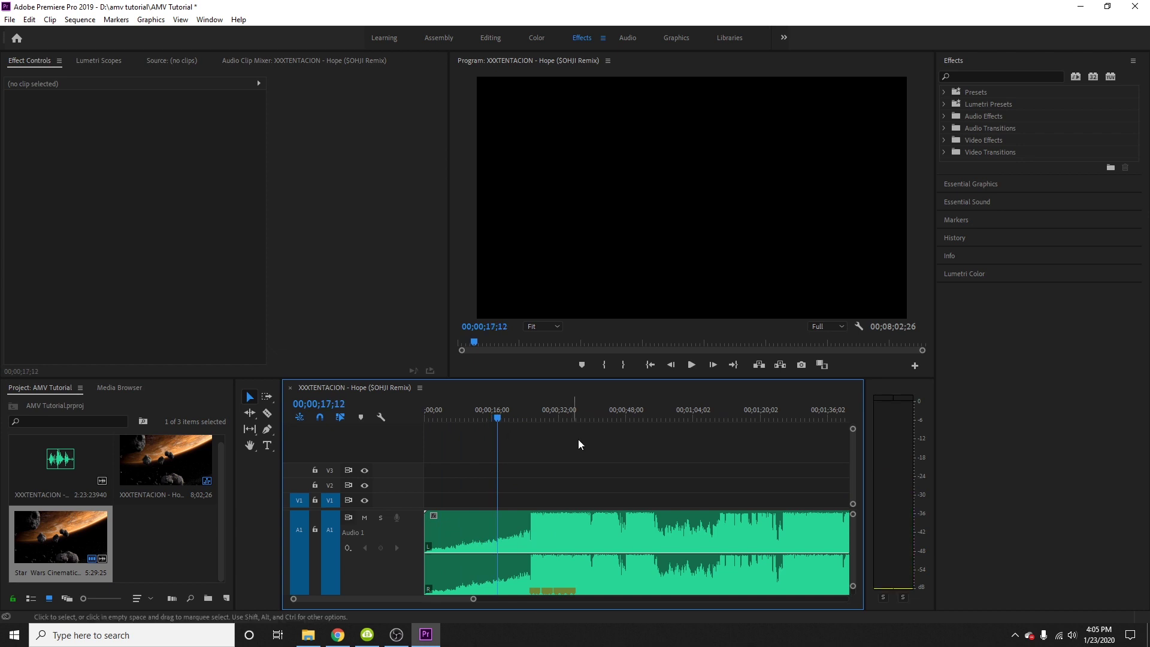
{"action": "left_click", "coordinate": [525, 417]}
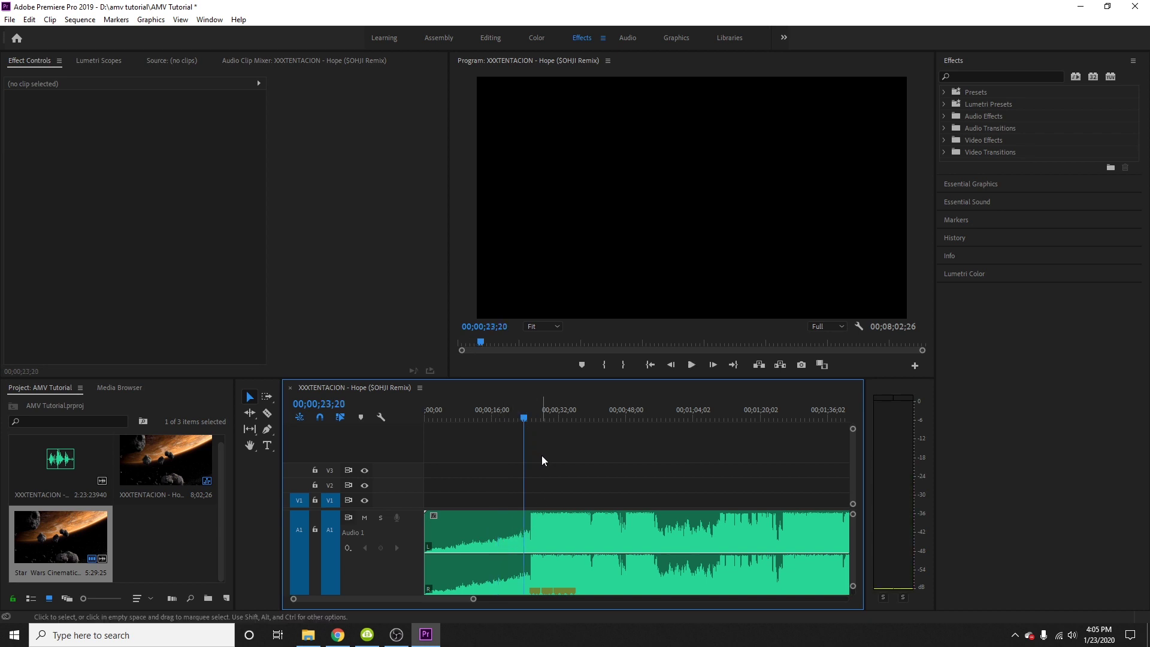
{"action": "key", "text": "space"}
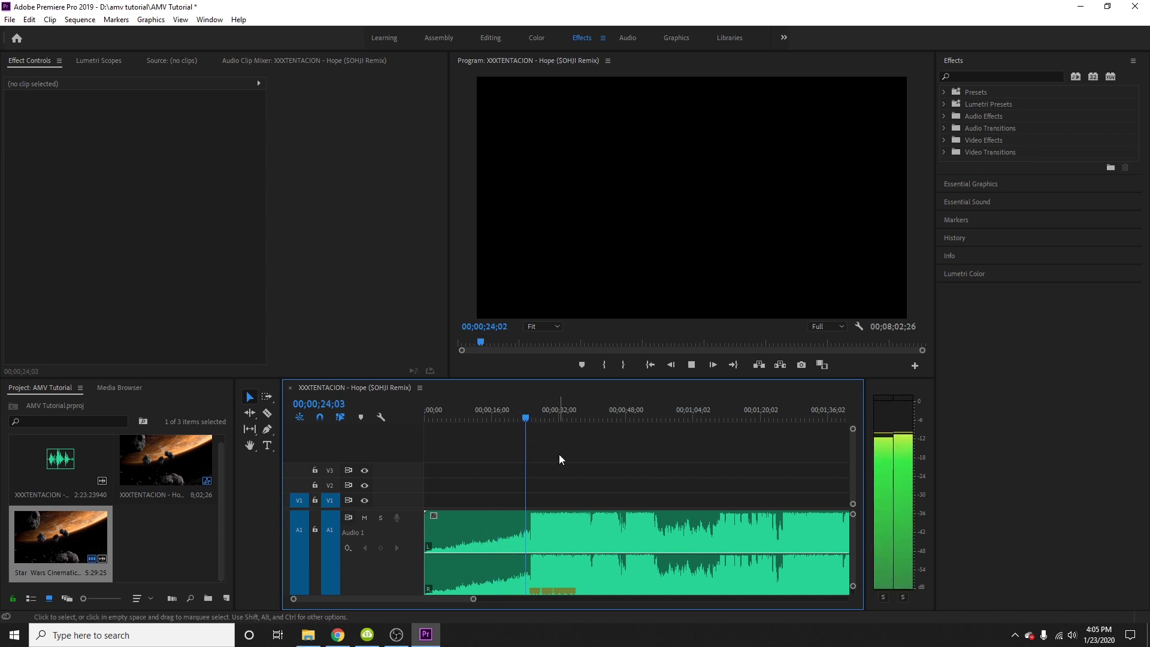
{"action": "key", "text": "space"}
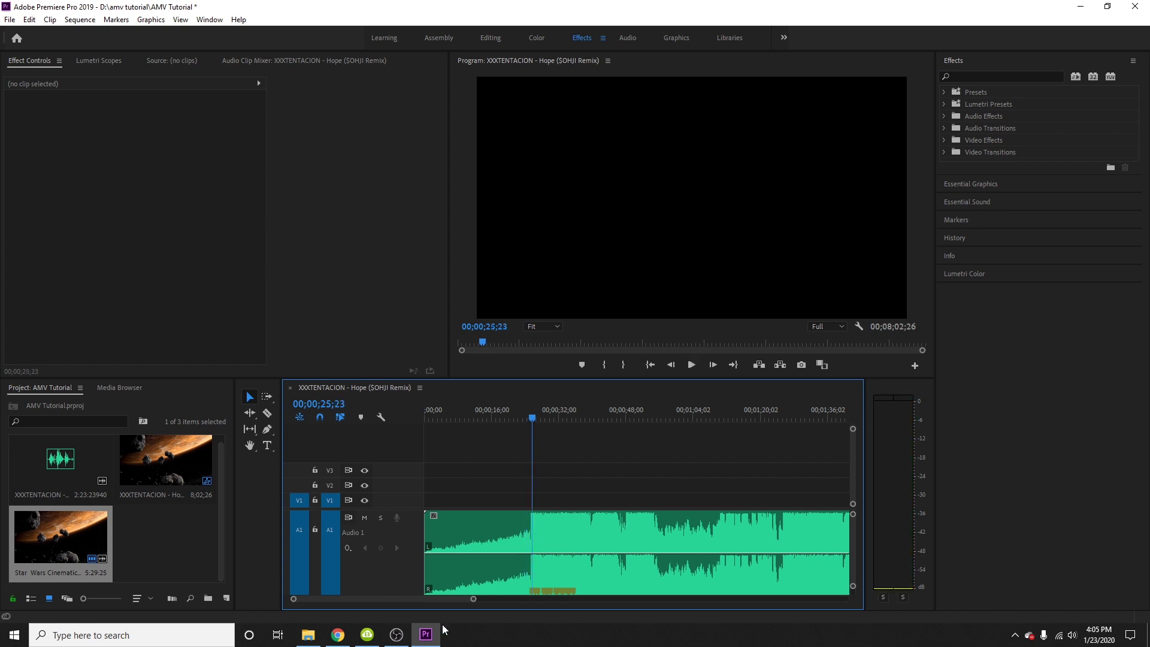
Move the Star Wars Cinematic clip to the start of the sequence and split it at 00;02;04;22
{"action": "left_click_drag", "start_coordinate": [474, 599], "coordinate": [680, 598]}
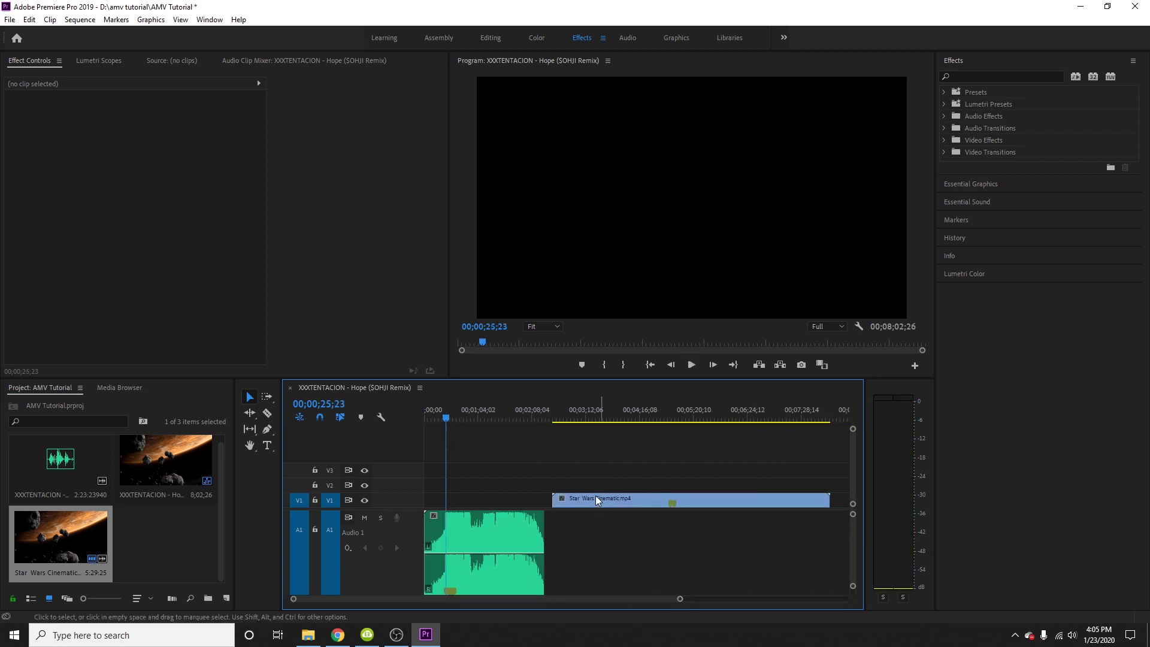
{"action": "left_click_drag", "start_coordinate": [597, 497], "coordinate": [459, 505]}
{"action": "left_click", "coordinate": [542, 414]}
{"action": "left_click_drag", "start_coordinate": [679, 598], "coordinate": [559, 605]}
{"action": "left_click_drag", "start_coordinate": [636, 421], "coordinate": [532, 430]}
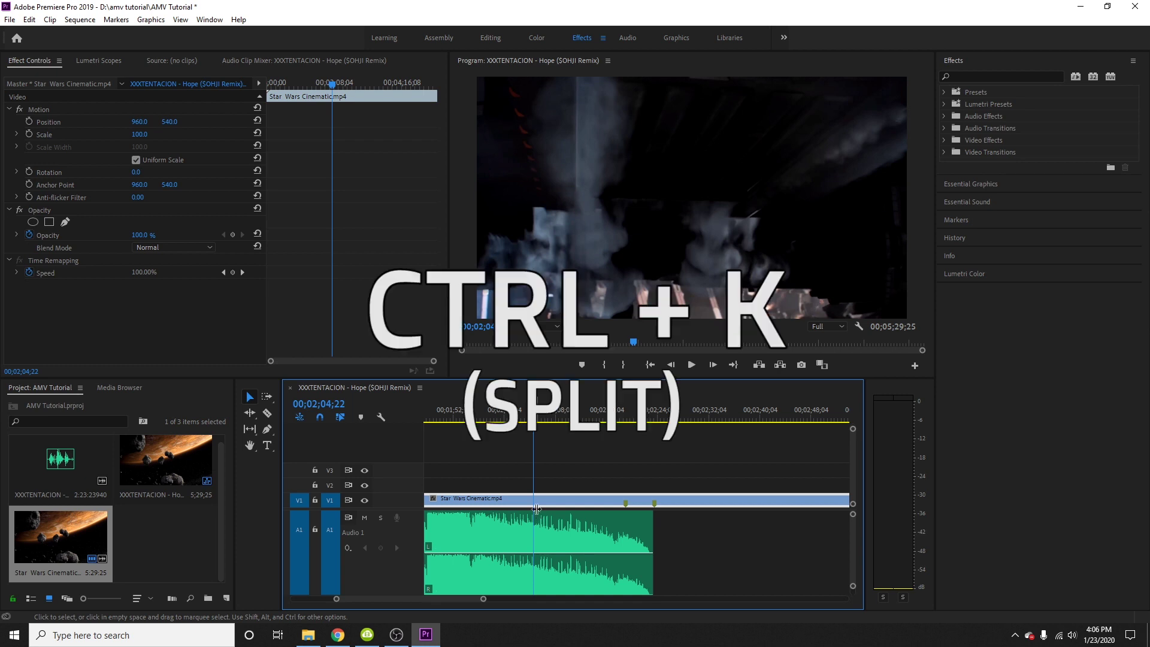
{"action": "key", "text": "ctrl+k"}
Move the first part of the split cinematic clip up to V3 and hide that track's output
{"action": "left_click", "coordinate": [494, 502]}
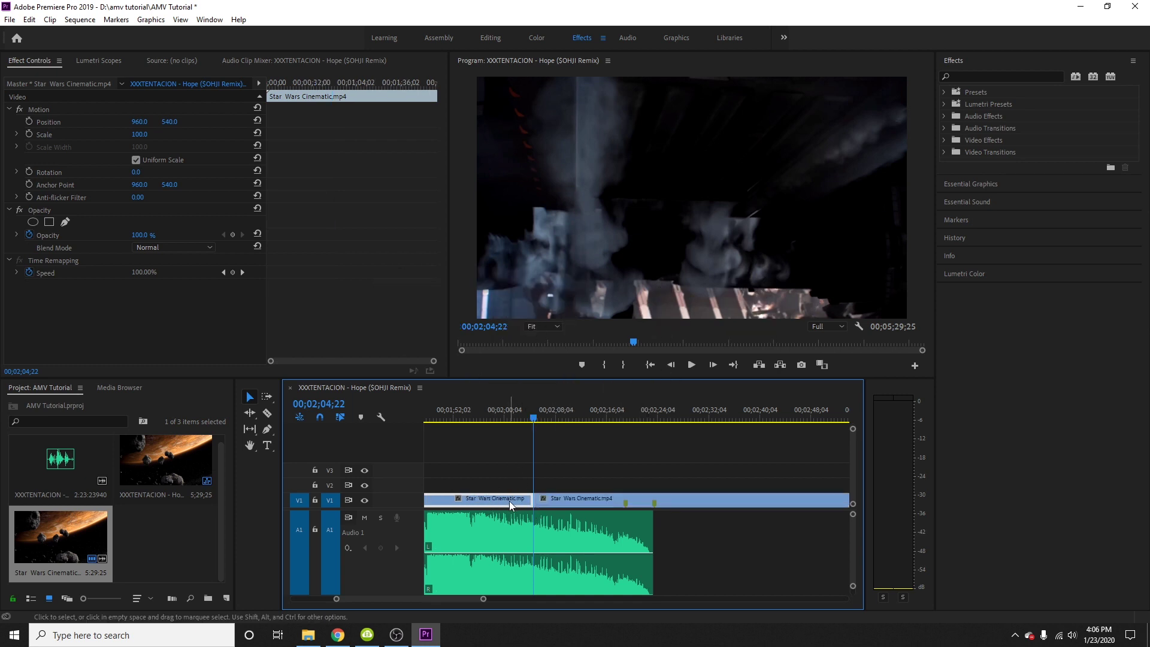
{"action": "left_click_drag", "start_coordinate": [508, 500], "coordinate": [507, 466]}
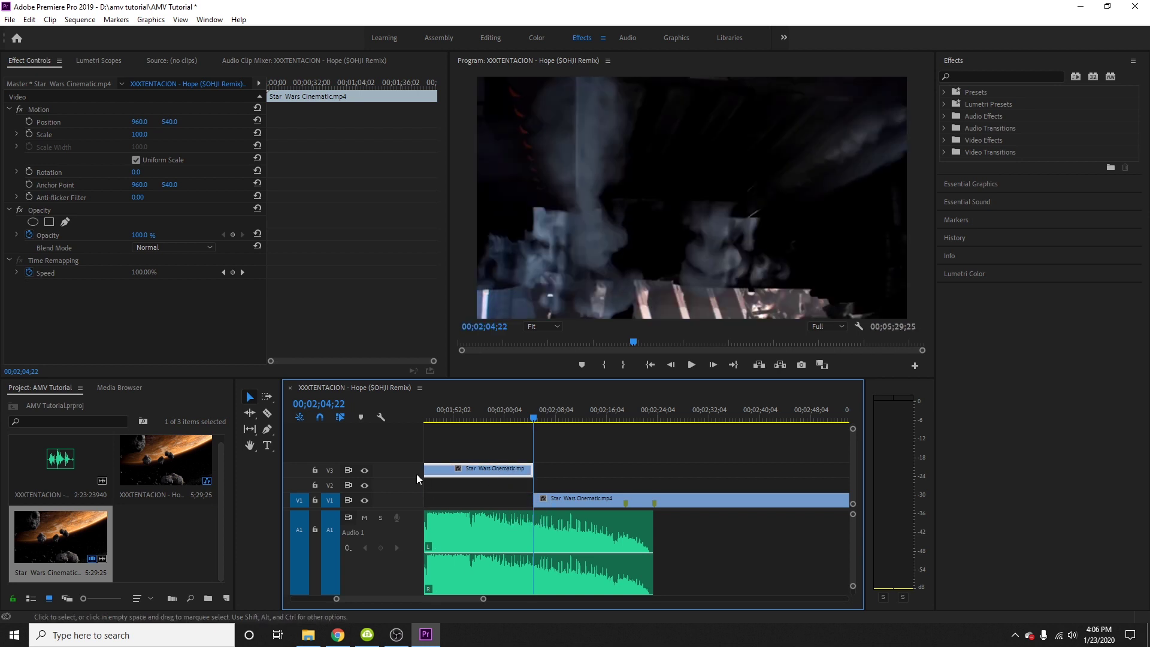
{"action": "left_click", "coordinate": [364, 471]}
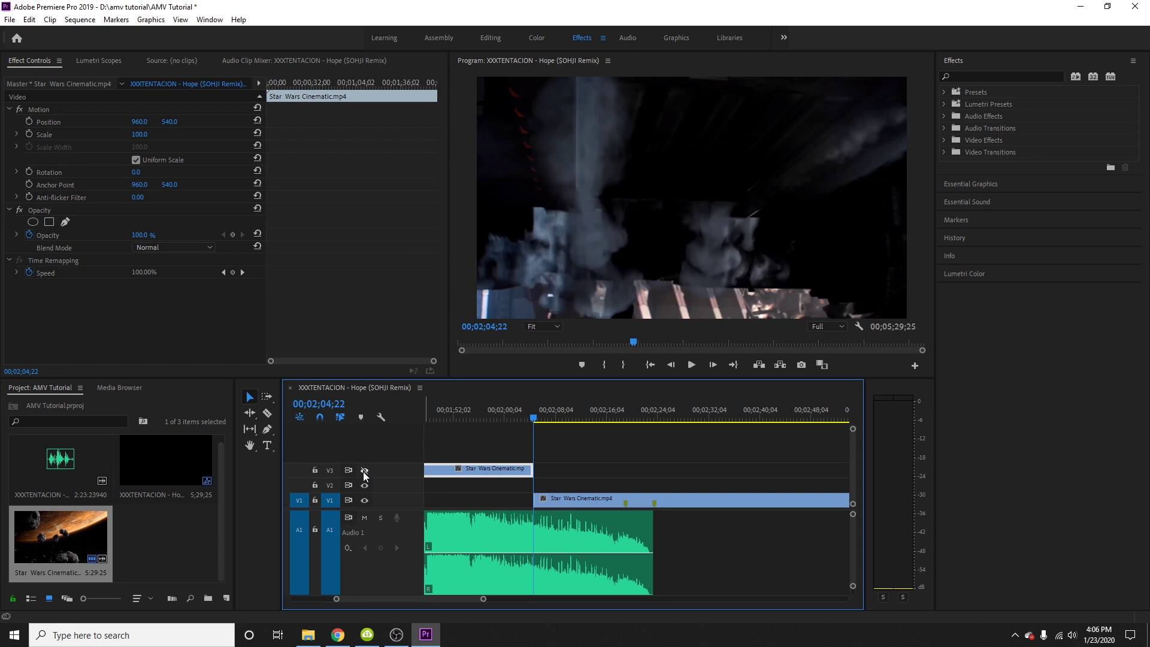
Move the remaining cinematic clip on V1 back to near the start of the song
{"action": "mouse_move", "coordinate": [530, 410]}
{"action": "left_mouse_down"}
{"action": "mouse_move", "coordinate": [513, 417]}
{"action": "mouse_move", "coordinate": [535, 421]}
{"action": "left_mouse_up"}
{"action": "scroll", "coordinate": [603, 462], "scroll_direction": "up", "scroll_amount": 3}
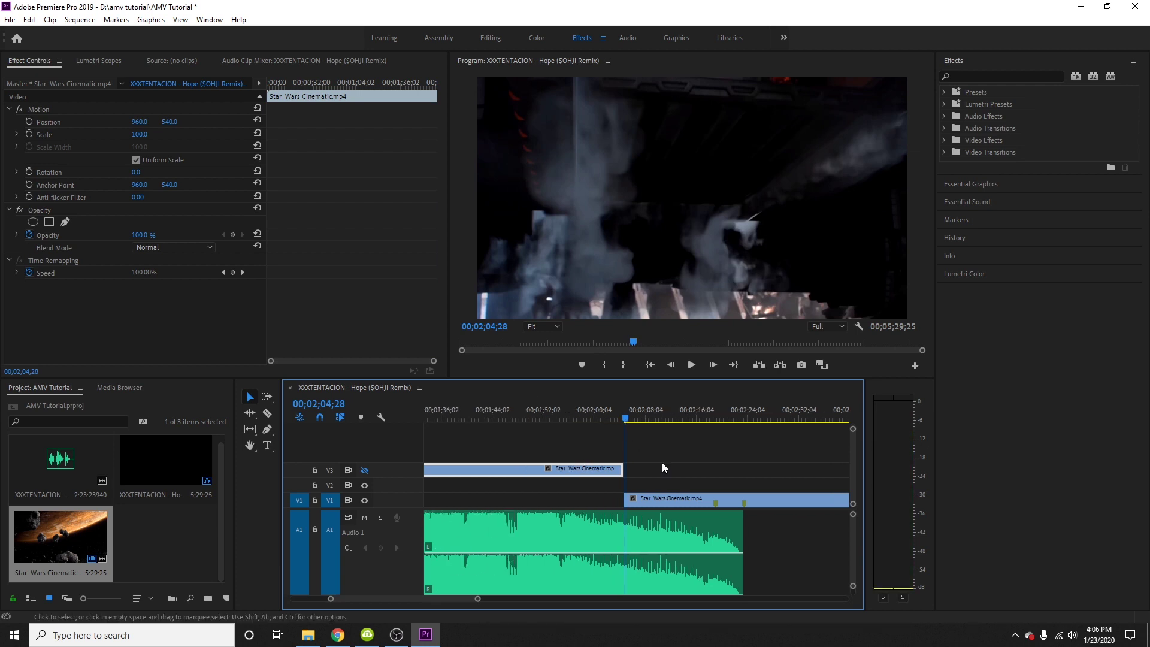
{"action": "left_click_drag", "start_coordinate": [477, 599], "coordinate": [592, 599]}
{"action": "left_click_drag", "start_coordinate": [648, 501], "coordinate": [483, 503]}
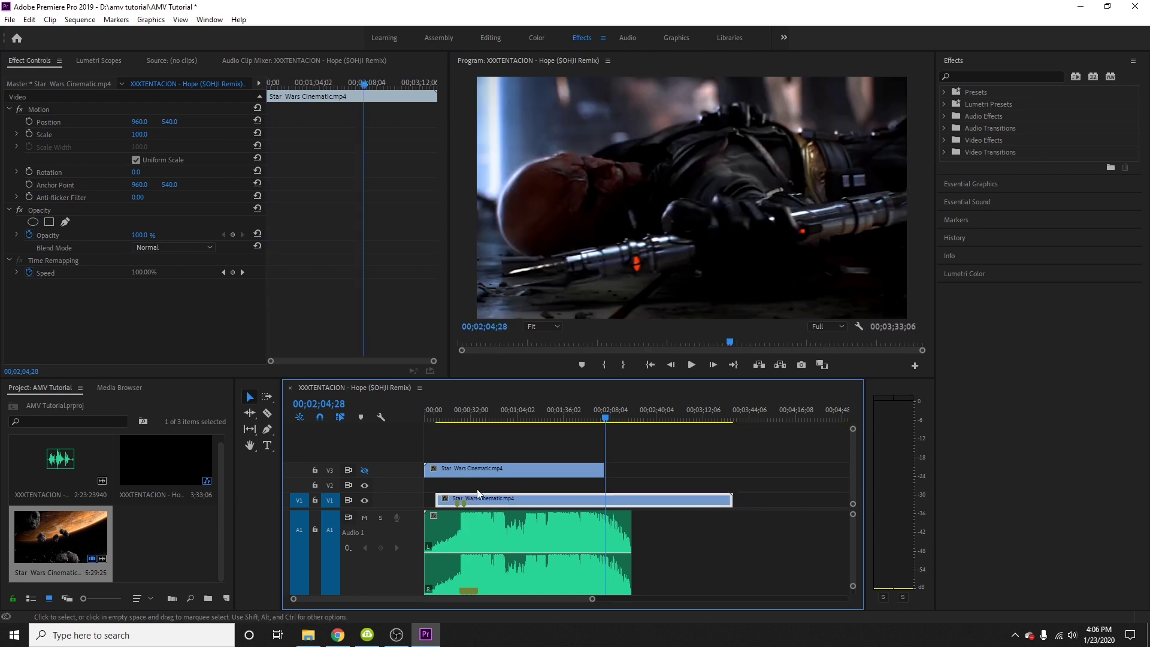
Shift the V1 clip 00;00;03;01 later so its first marker lines up with the song's first beat marker
{"action": "left_click", "coordinate": [458, 402]}
{"action": "left_click_drag", "start_coordinate": [592, 599], "coordinate": [483, 607]}
{"action": "scroll", "coordinate": [779, 514], "scroll_direction": "down", "scroll_amount": 2}
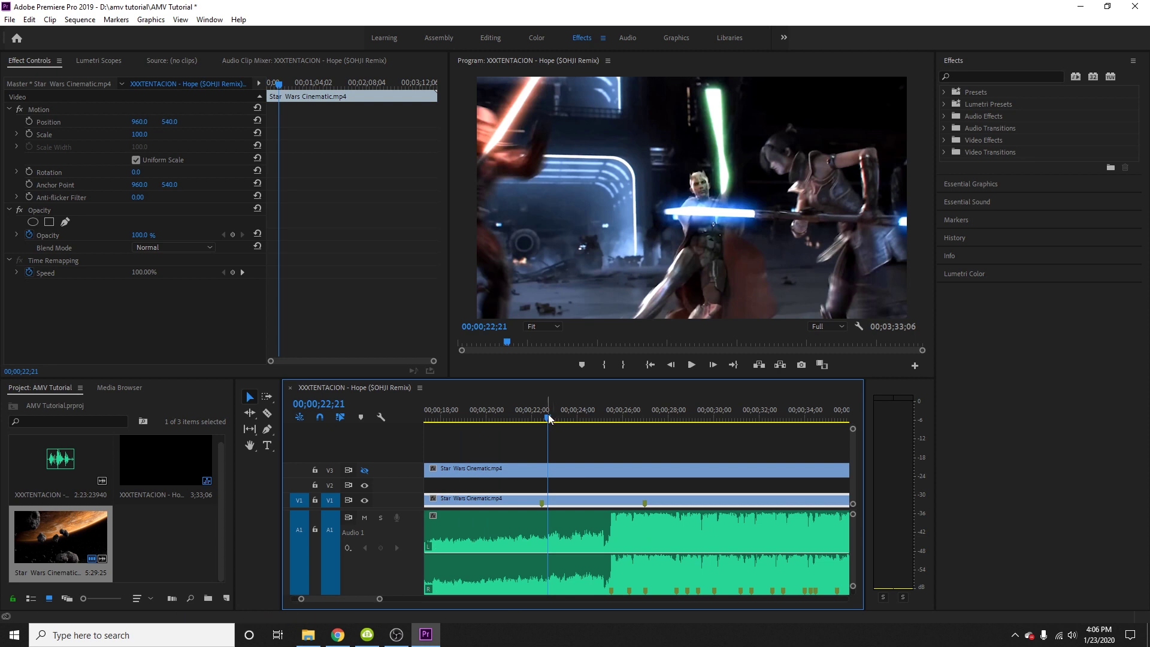
{"action": "left_click", "coordinate": [544, 419]}
{"action": "mouse_move", "coordinate": [543, 419]}
{"action": "left_mouse_down"}
{"action": "mouse_move", "coordinate": [528, 419]}
{"action": "mouse_move", "coordinate": [541, 418]}
{"action": "left_mouse_up"}
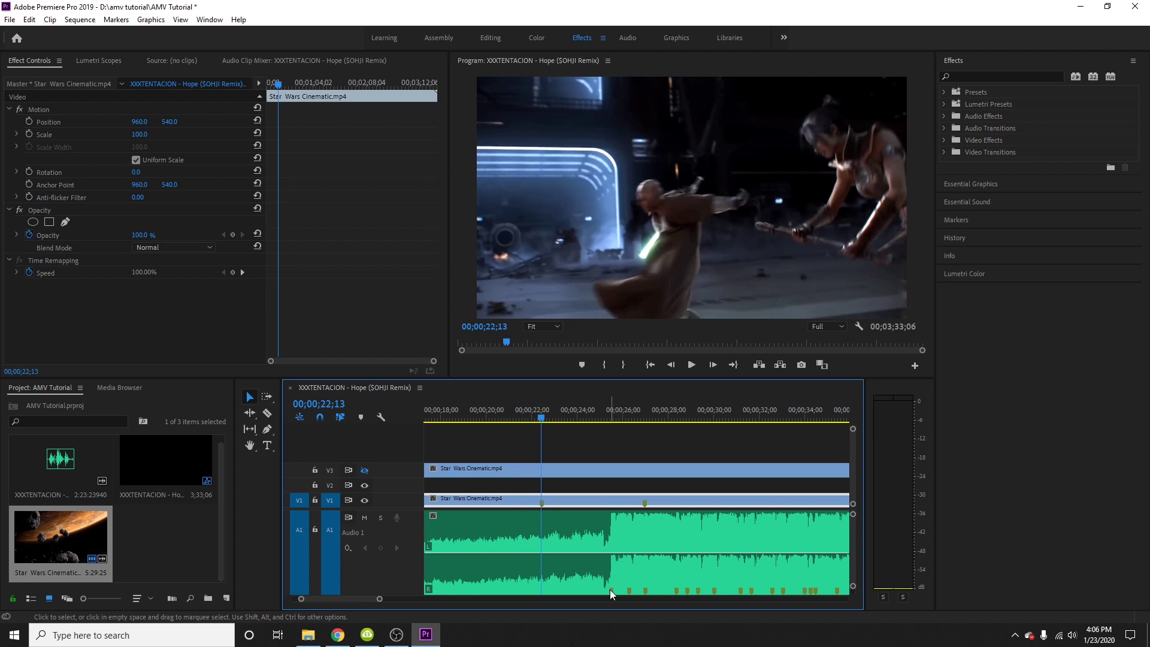
{"action": "left_click_drag", "start_coordinate": [591, 501], "coordinate": [659, 514]}
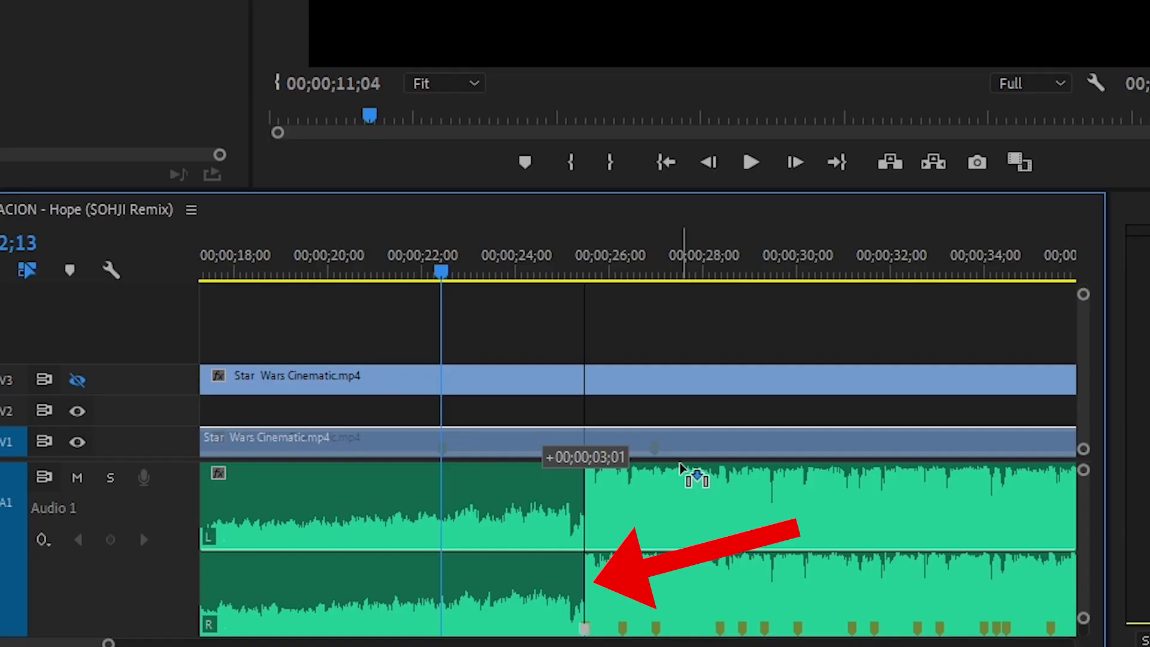
{"action": "left_click_drag", "start_coordinate": [681, 467], "coordinate": [683, 468]}
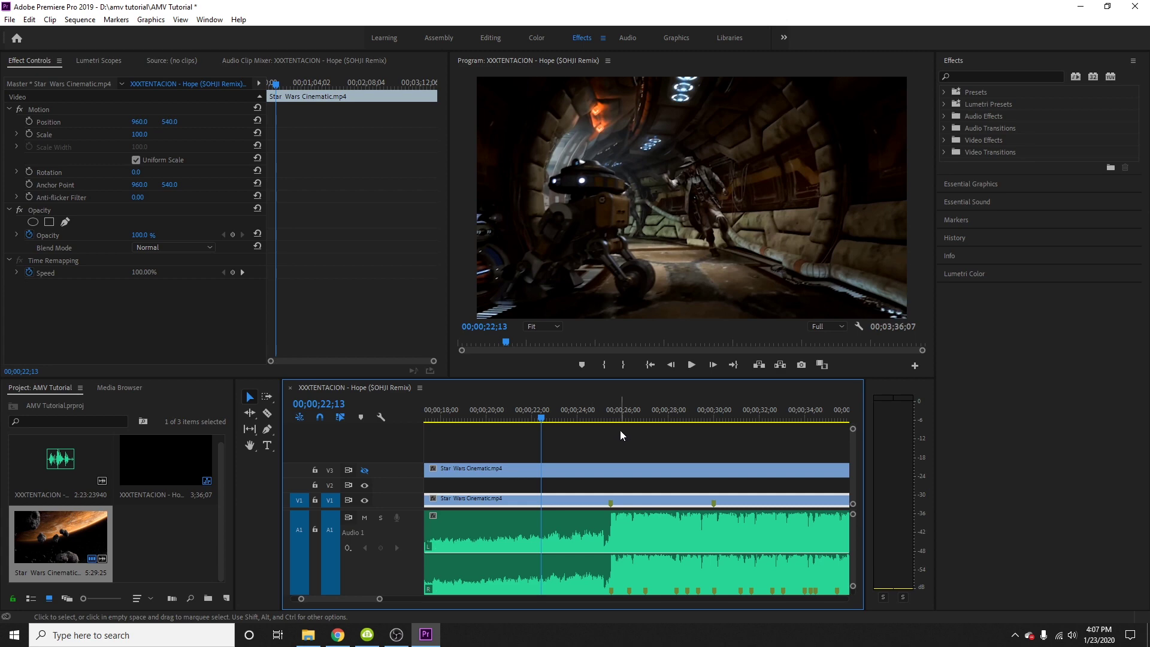
Play the footage from 00;00;22;13 through the beat drop and split the V1 clip at its marker, 00;00;25;14
{"action": "key", "text": "space"}
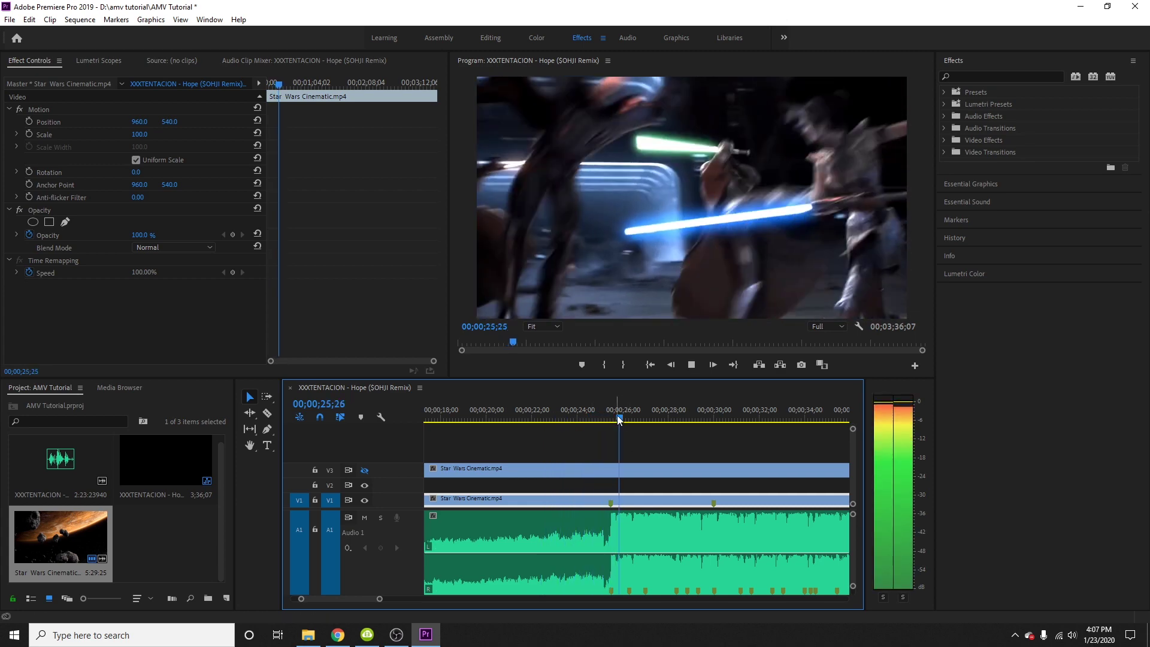
{"action": "left_click", "coordinate": [607, 420]}
{"action": "left_click_drag", "start_coordinate": [608, 420], "coordinate": [610, 421]}
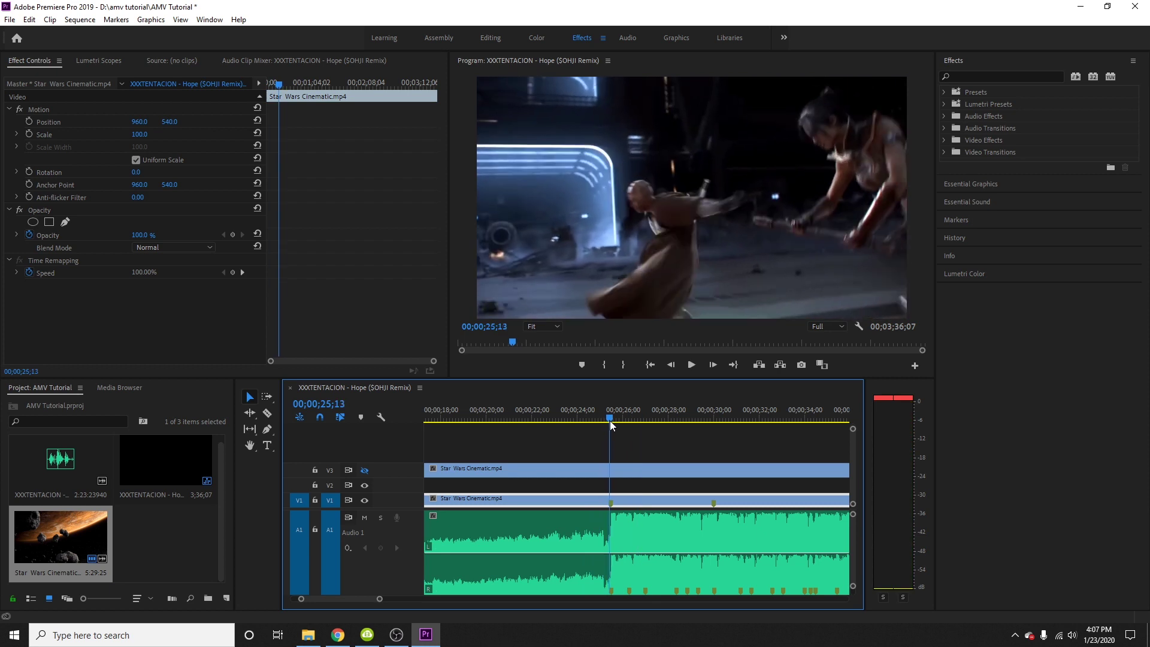
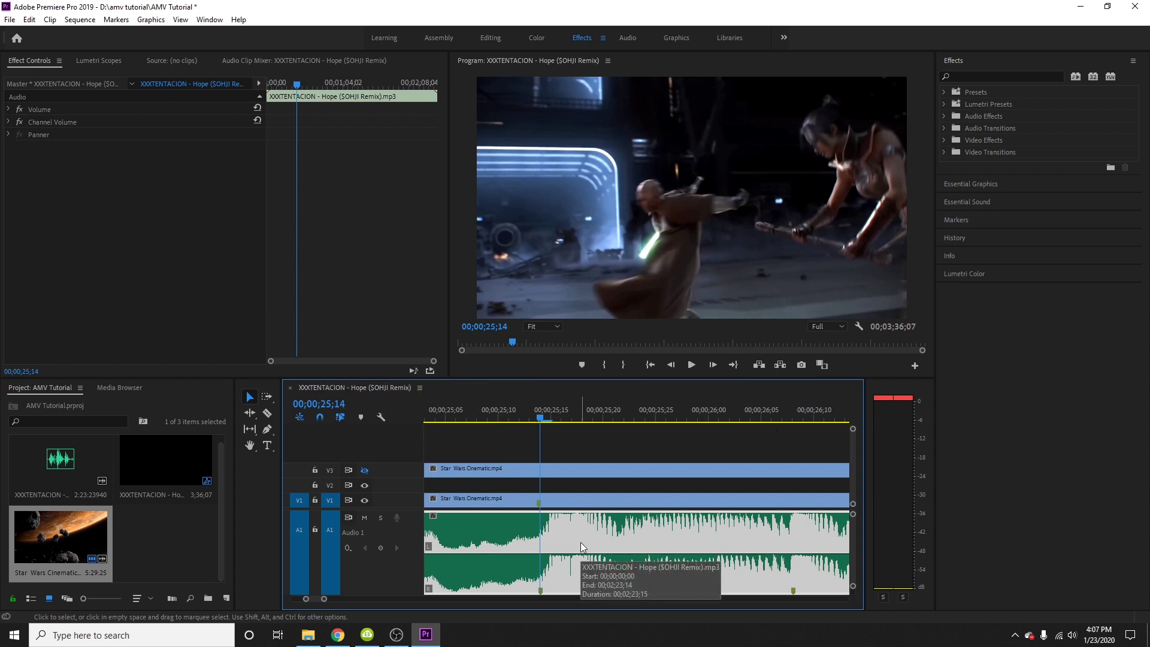
{"action": "left_click", "coordinate": [556, 496]}
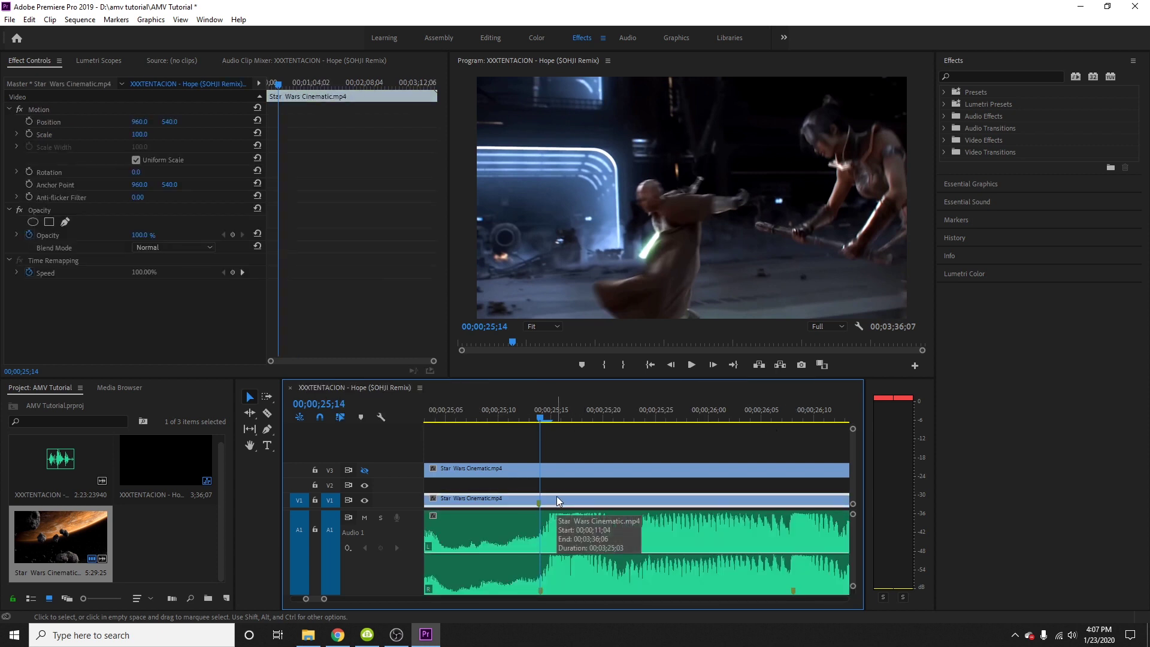
{"action": "key", "text": "ctrl+k"}
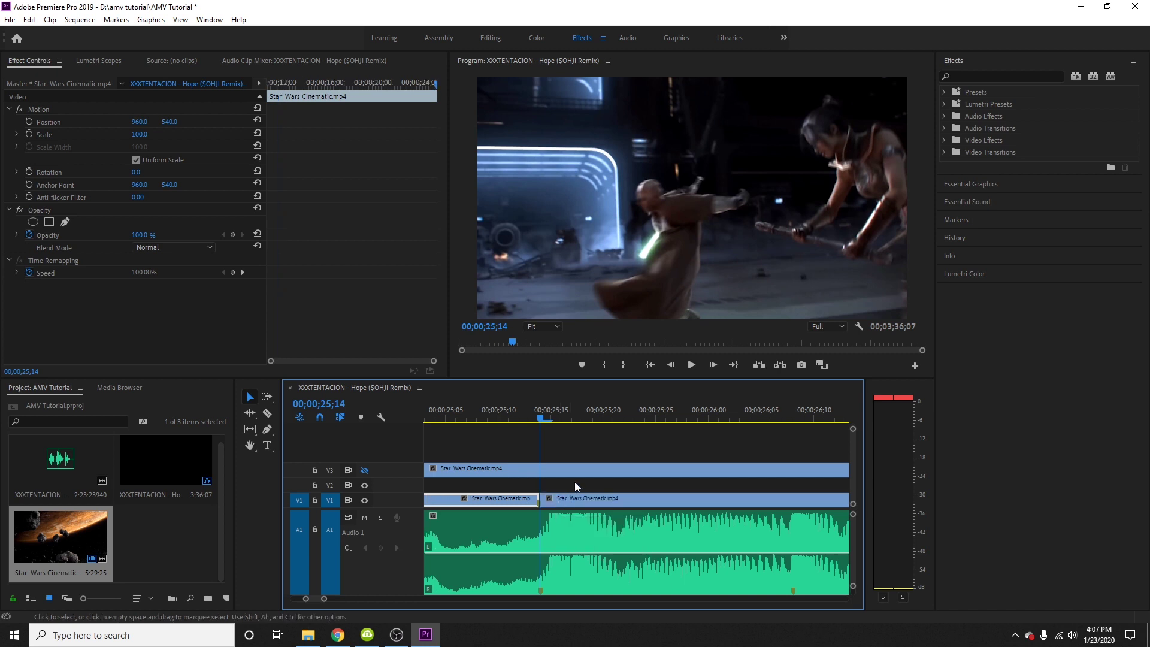
{"action": "left_click", "coordinate": [559, 440]}
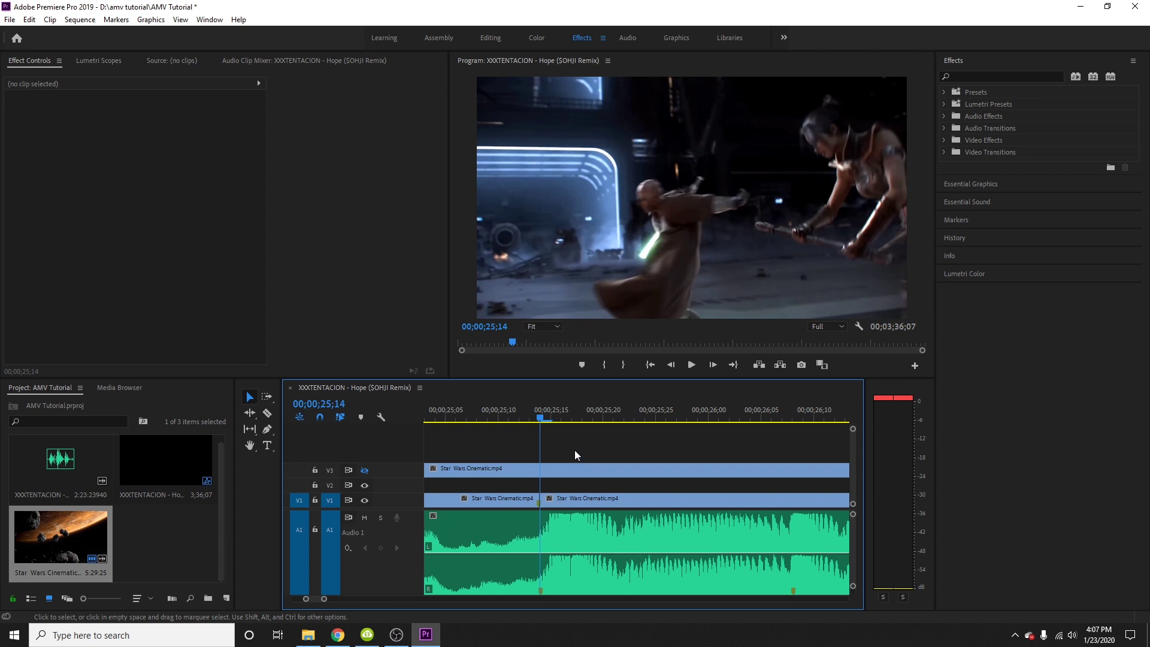
Advance 13 frames from the cut to 00;00;25;27 and split the V1 clip there
{"action": "key", "text": "="}
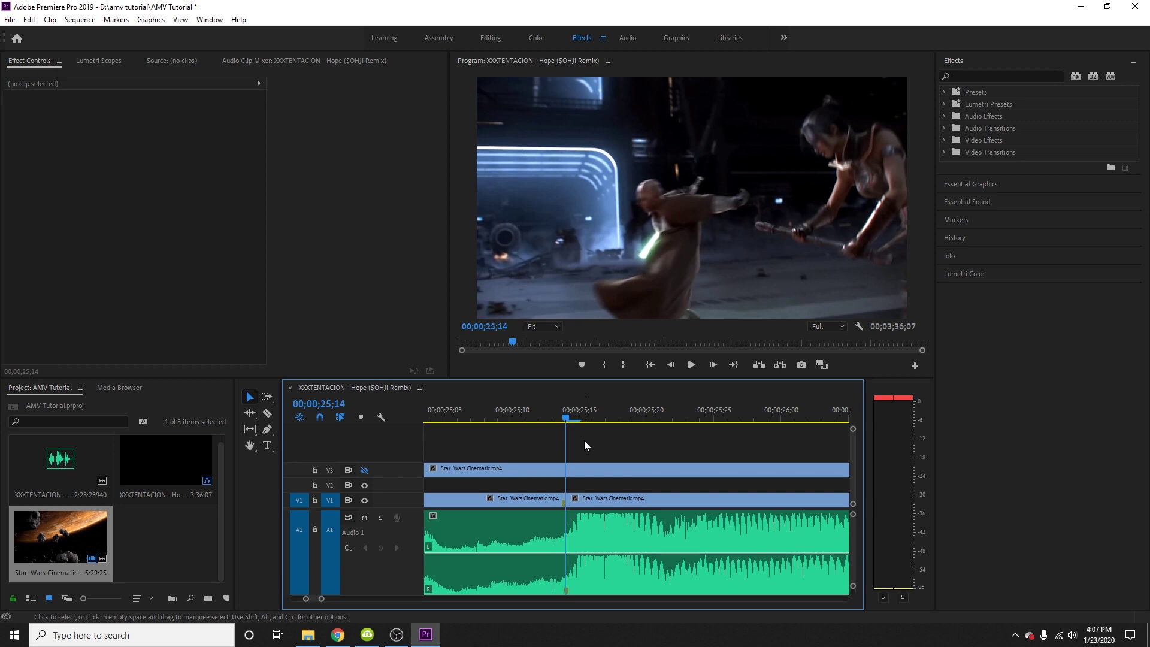
{"action": "key", "text": "Right"}
{"action": "key", "text": "Right"}
{"action": "key", "text": "Right"}
{"action": "key", "text": "Right"}
{"action": "key", "text": "Right"}
{"action": "key", "text": "Right"}
{"action": "key", "text": "Right"}
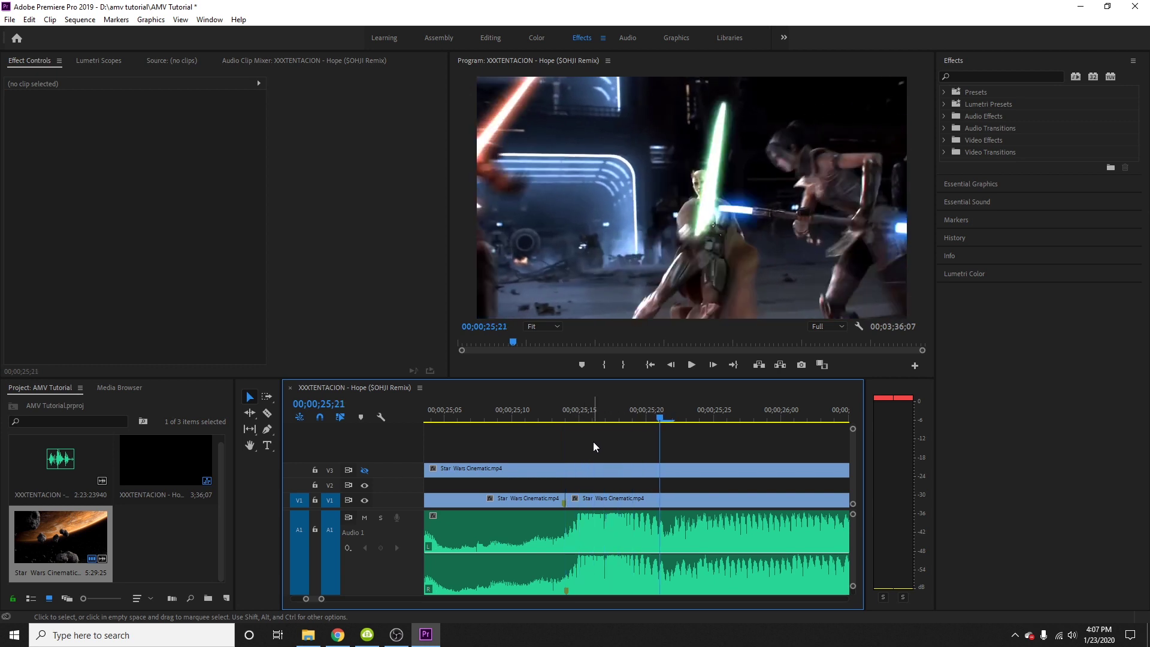
{"action": "key", "text": "Right"}
{"action": "key", "text": "Right"}
{"action": "key", "text": "Right"}
{"action": "key", "text": "Right"}
{"action": "key", "text": "Right"}
{"action": "key", "text": "Right"}
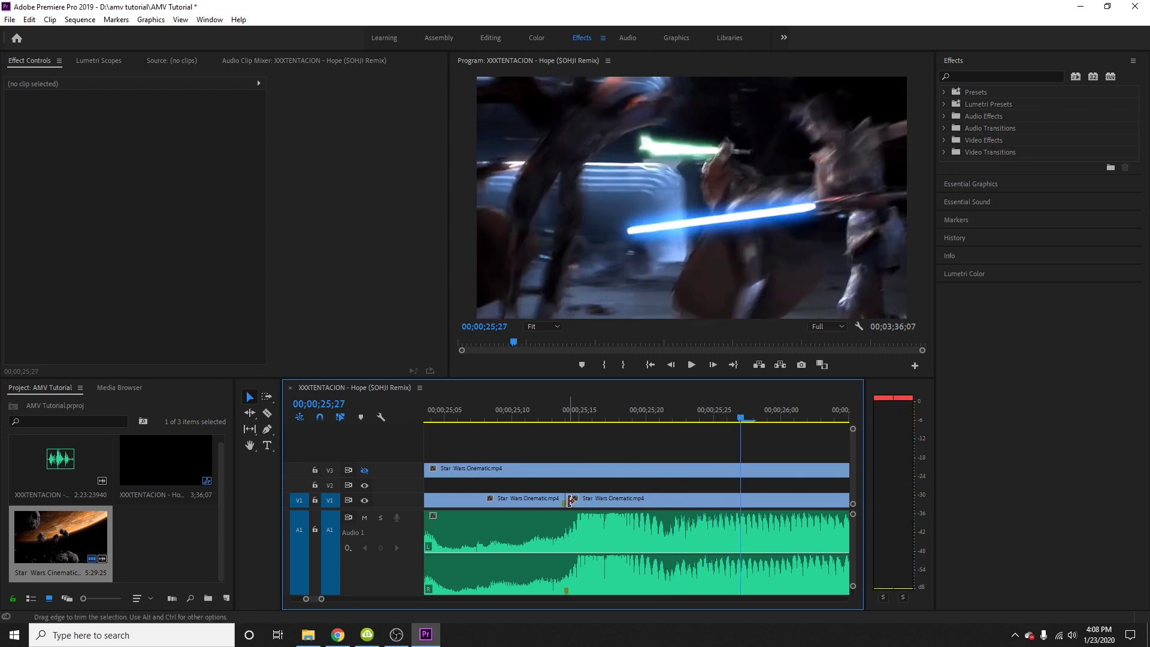
{"action": "left_click", "coordinate": [745, 497]}
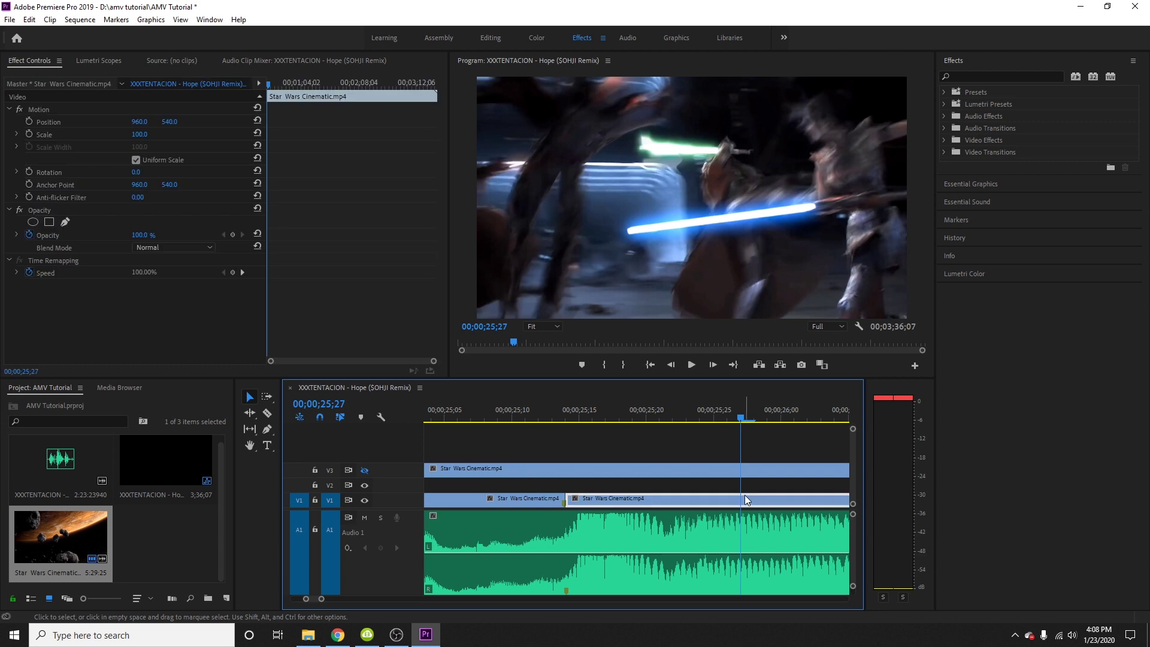
{"action": "key", "text": "ctrl+k"}
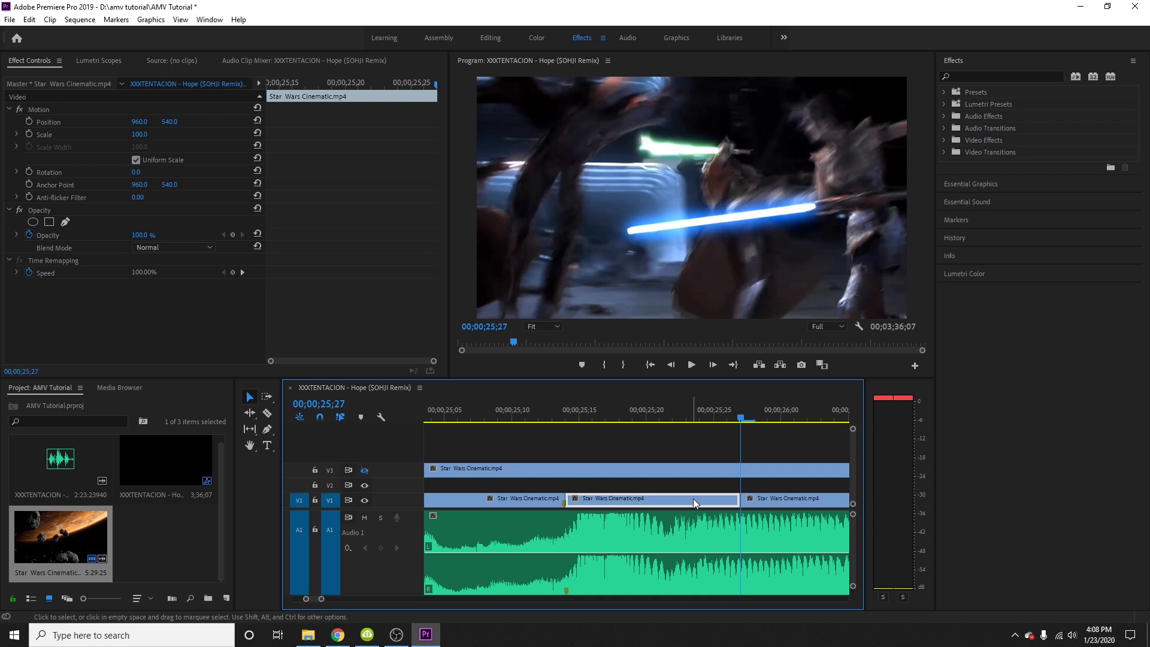
Delete the short V1 segment after the beat drop and move the following clip back to close the gap
{"action": "key", "text": "Delete"}
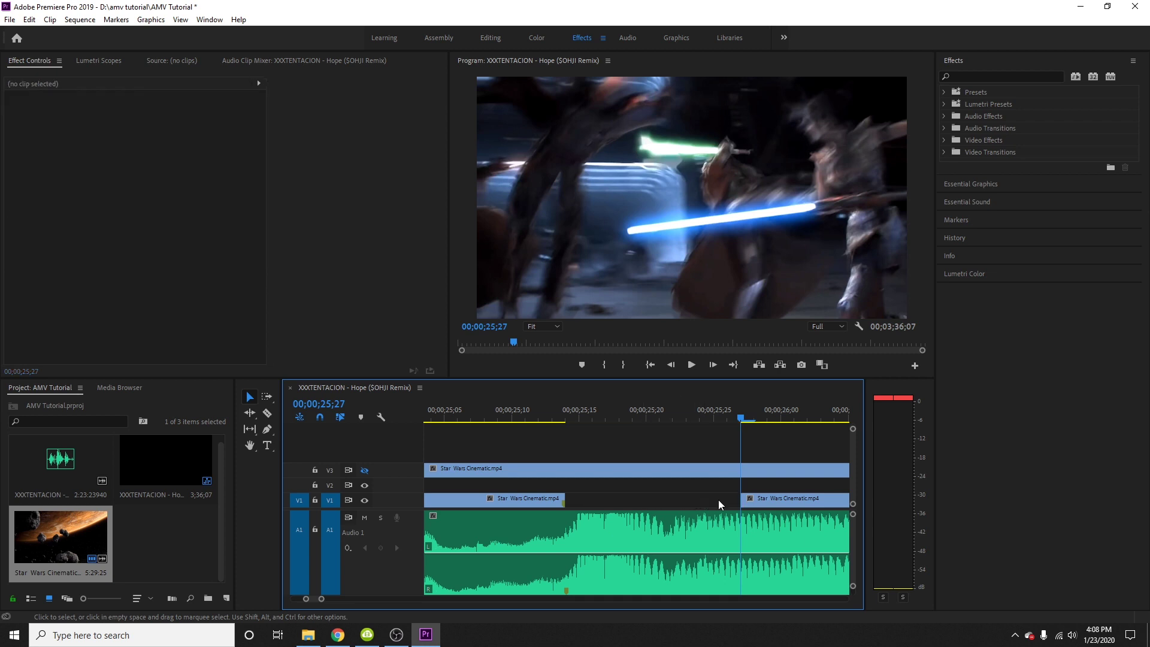
{"action": "left_click", "coordinate": [739, 419]}
{"action": "left_click_drag", "start_coordinate": [778, 497], "coordinate": [605, 499]}
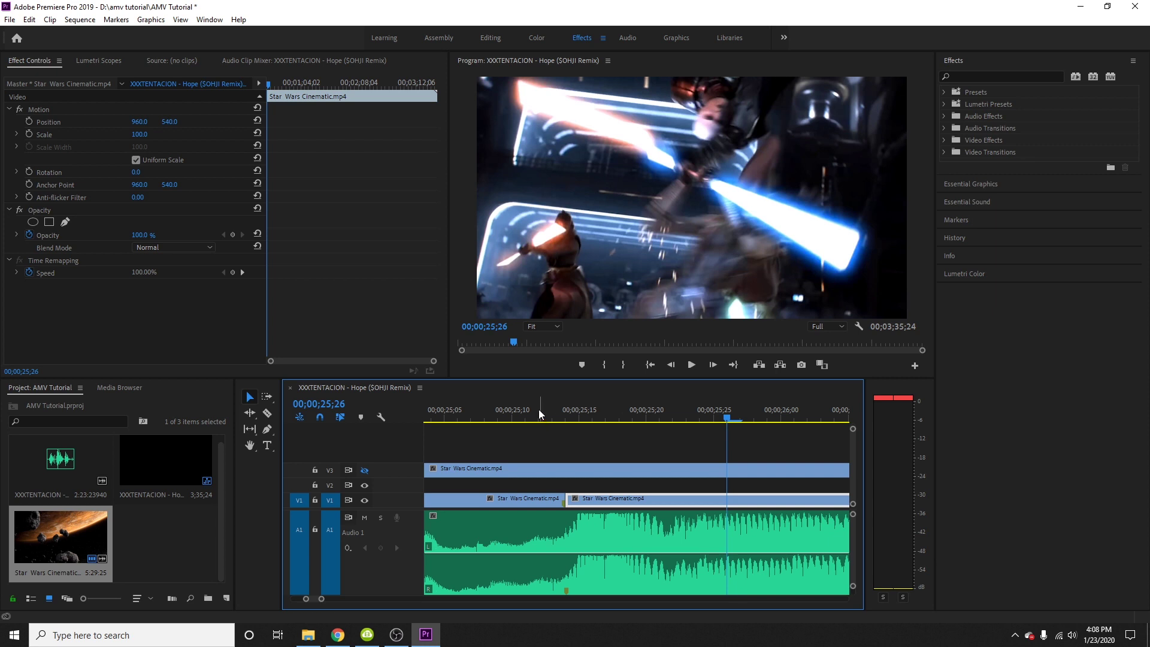
Play the footage from 00;00;25;04 and inspect the cut on the first beat marker up close
{"action": "left_click", "coordinate": [510, 419]}
{"action": "scroll", "coordinate": [599, 437], "scroll_direction": "up", "scroll_amount": 2}
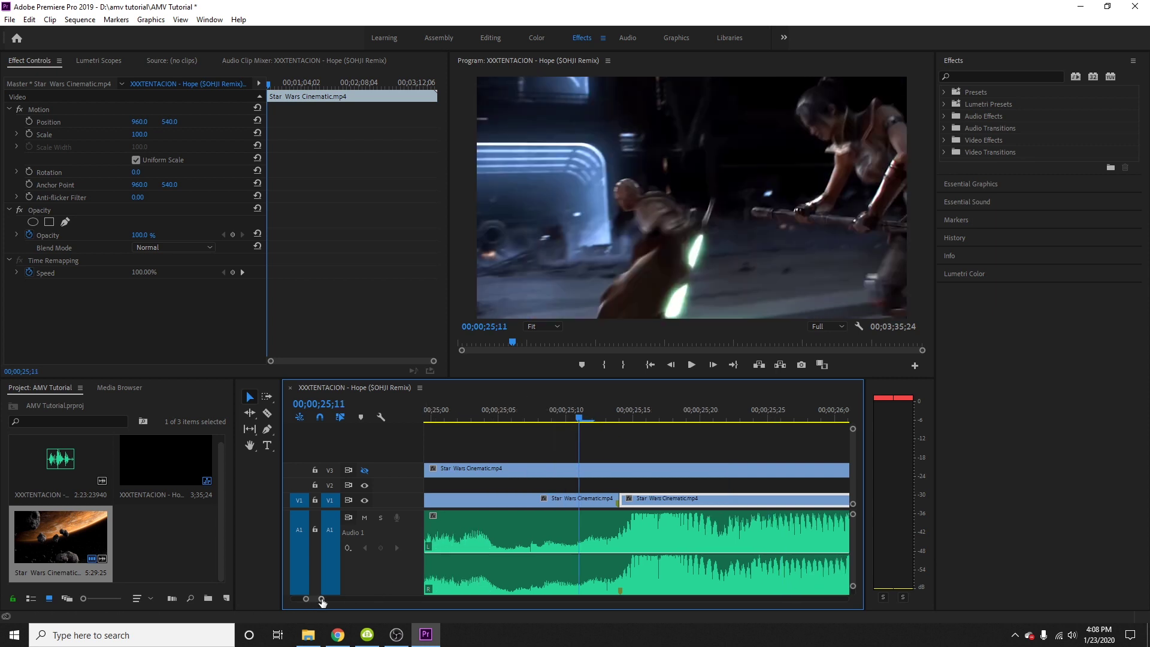
{"action": "scroll", "coordinate": [584, 491], "scroll_direction": "down", "scroll_amount": 3}
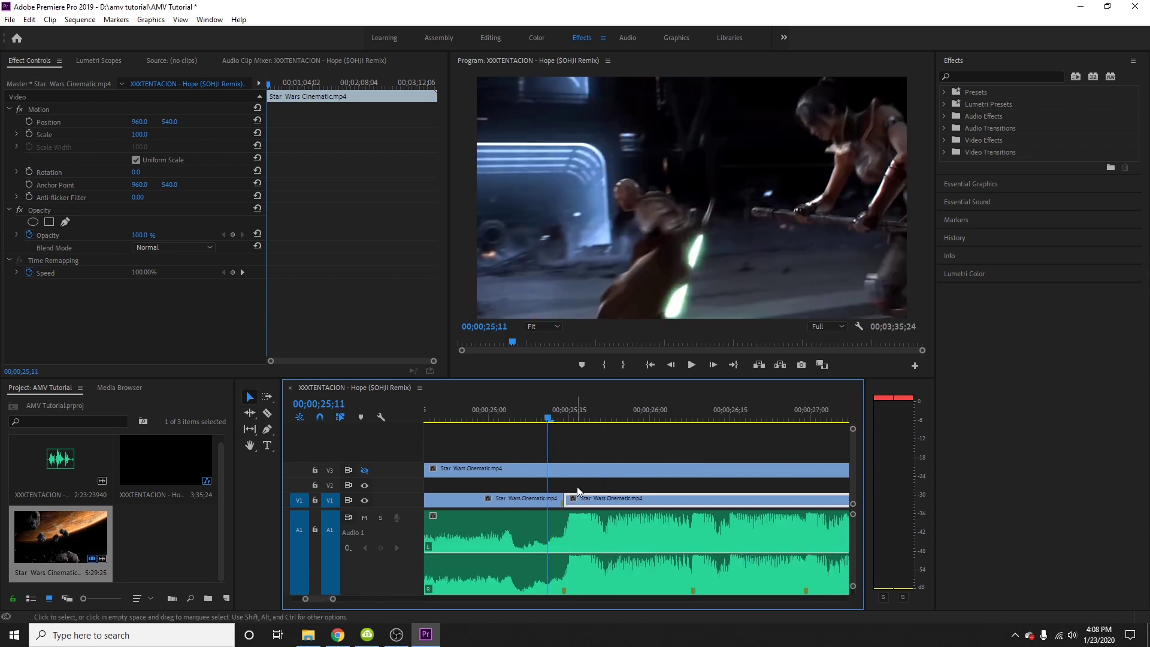
{"action": "left_click", "coordinate": [509, 412]}
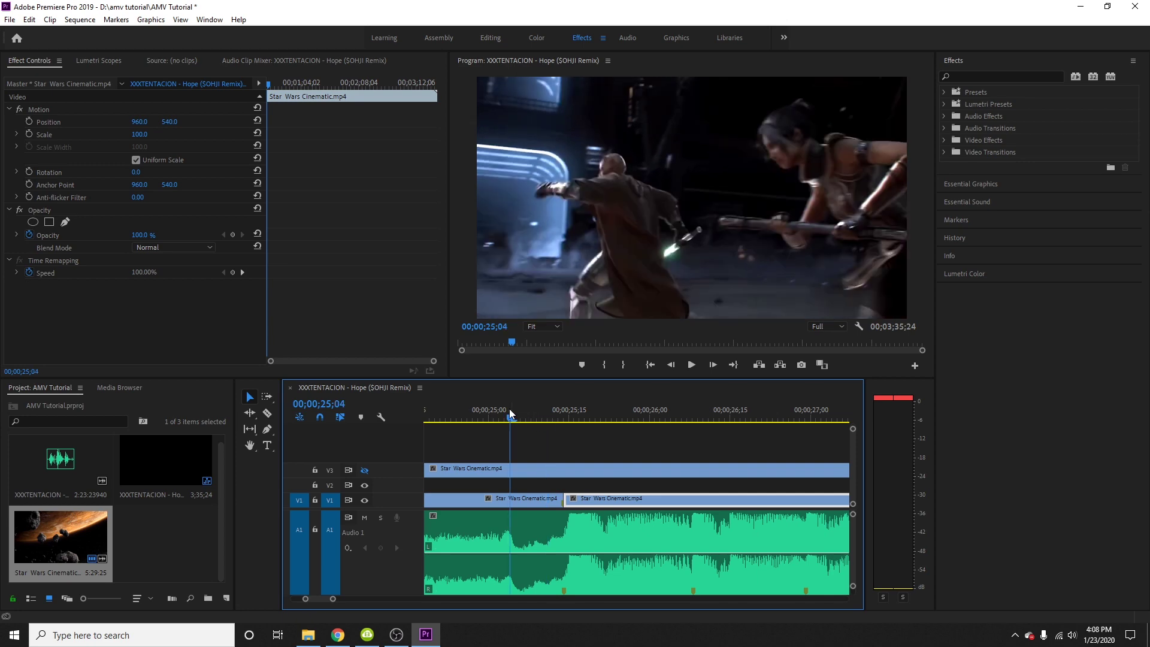
{"action": "key", "text": "space"}
{"action": "key", "text": "space"}
{"action": "left_click_drag", "start_coordinate": [333, 598], "coordinate": [324, 595]}
{"action": "scroll", "coordinate": [562, 542], "scroll_direction": "down", "scroll_amount": 1}
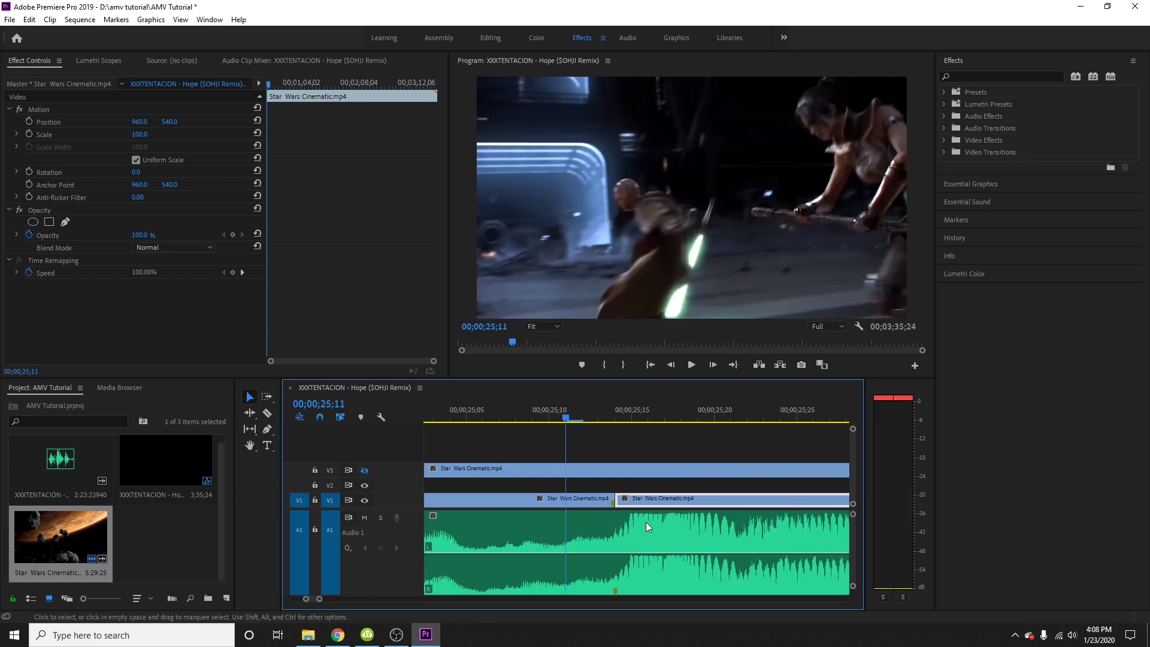
Undo the last segment removal, cut the V1 clip's start off up to 00;00;25;22, and close the gap at the first marker
{"action": "key", "text": "ctrl+z"}
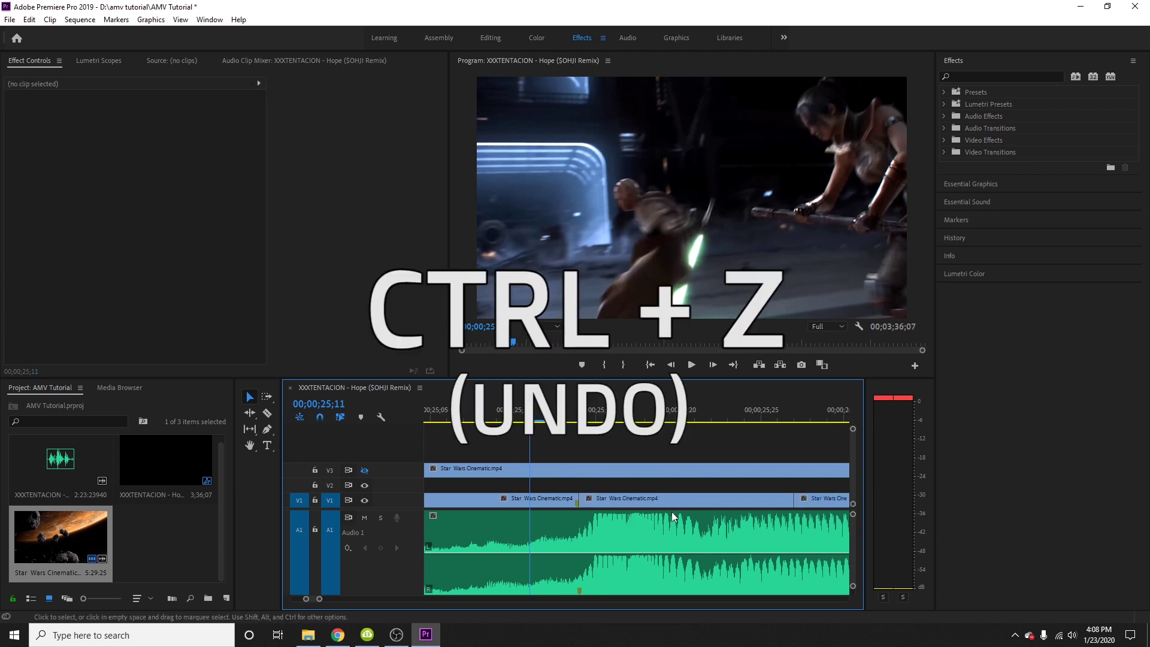
{"action": "key", "text": "ctrl+z"}
{"action": "left_click", "coordinate": [572, 416]}
{"action": "left_click_drag", "start_coordinate": [572, 416], "coordinate": [689, 421]}
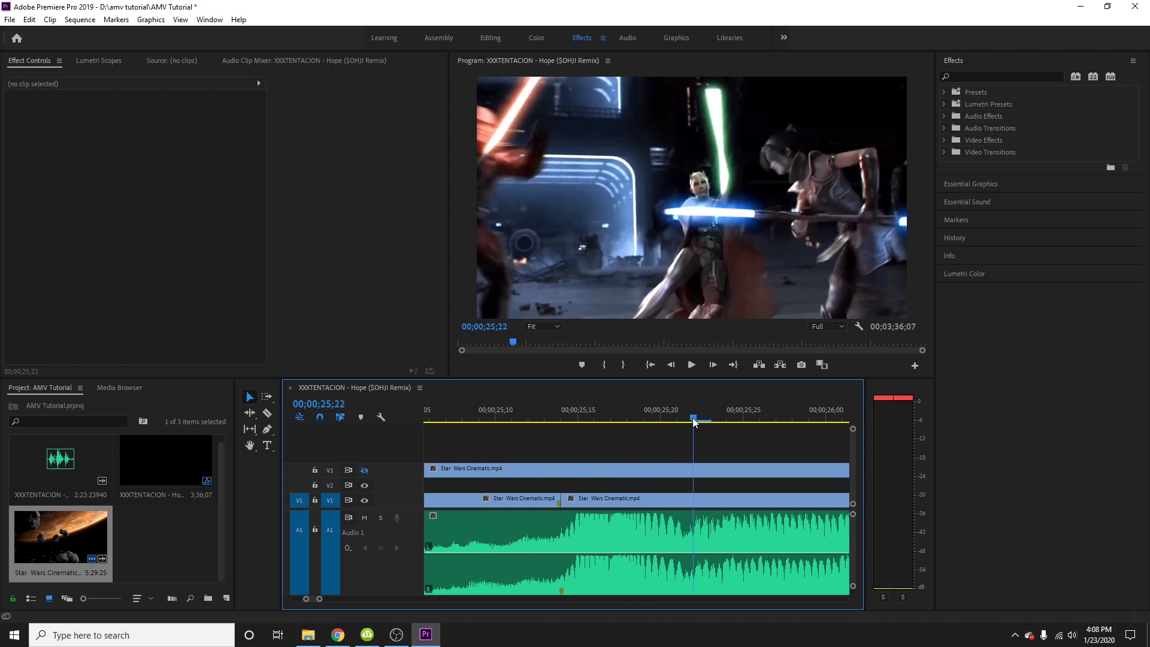
{"action": "left_click", "coordinate": [685, 497]}
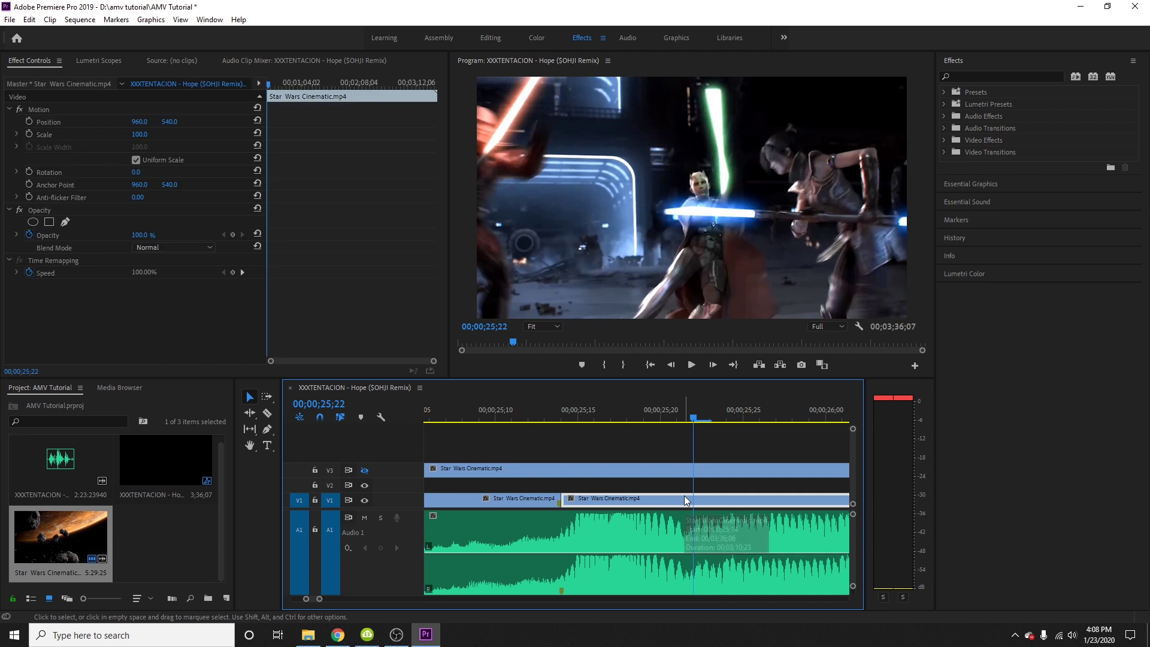
{"action": "key", "text": "ctrl+alt+q"}
{"action": "left_click_drag", "start_coordinate": [723, 498], "coordinate": [589, 493]}
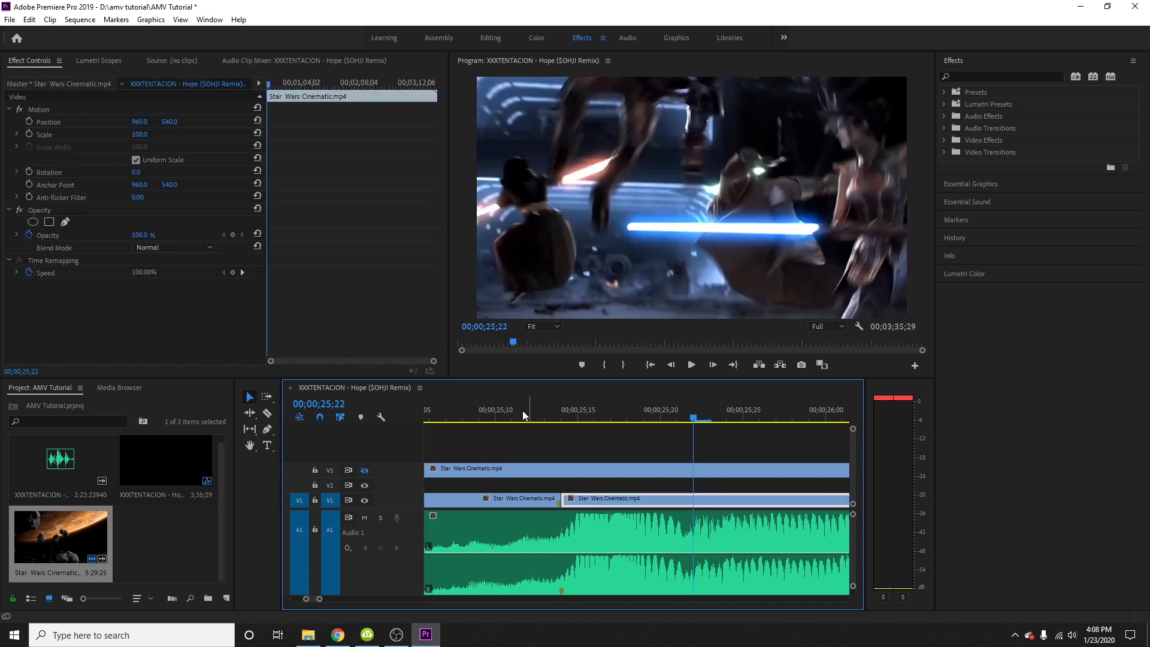
Play on past the first beat cut and split the V1 clip at the second beat marker, 00;00;26;08
{"action": "key", "text": "space"}
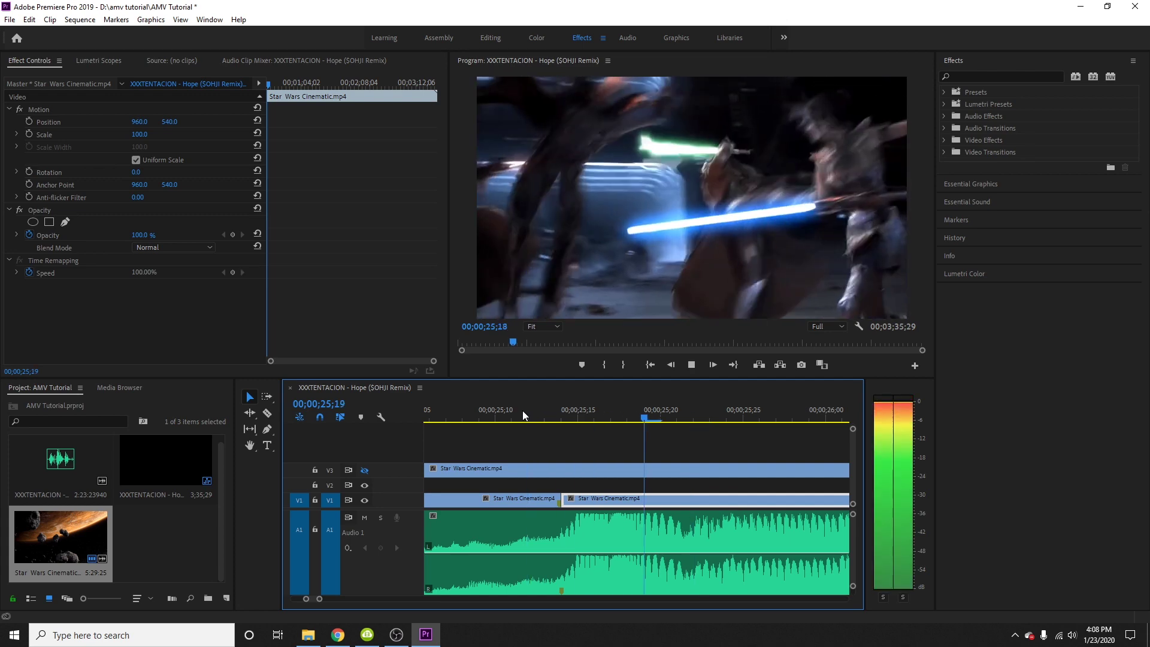
{"action": "key", "text": "space"}
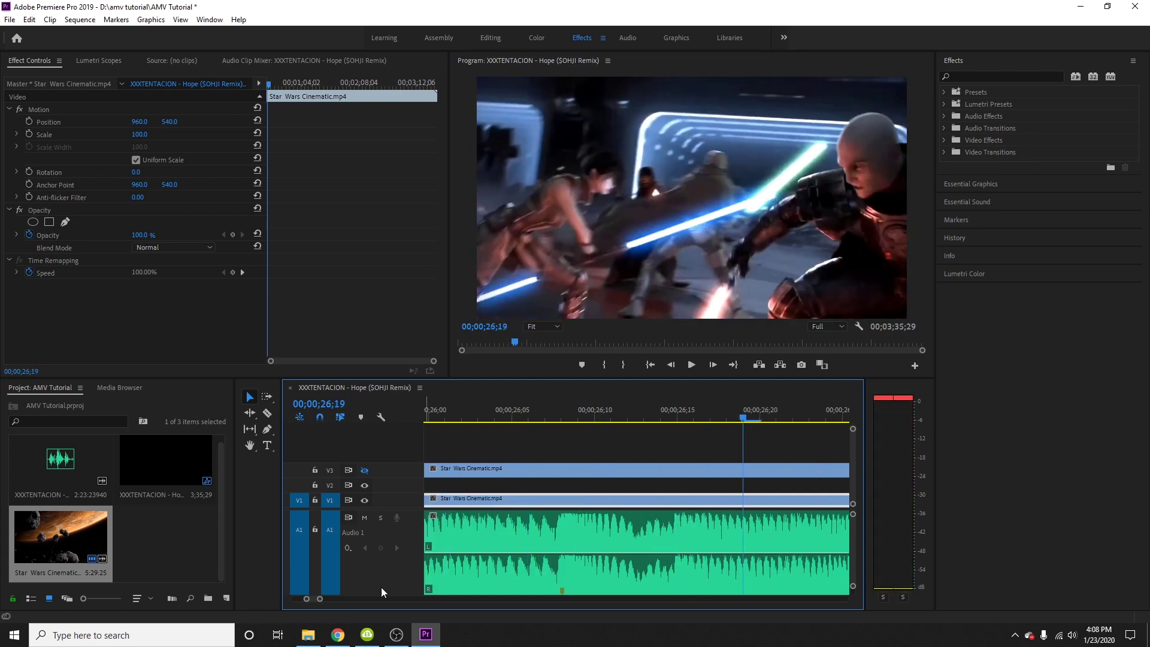
{"action": "left_click_drag", "start_coordinate": [320, 598], "coordinate": [338, 600]}
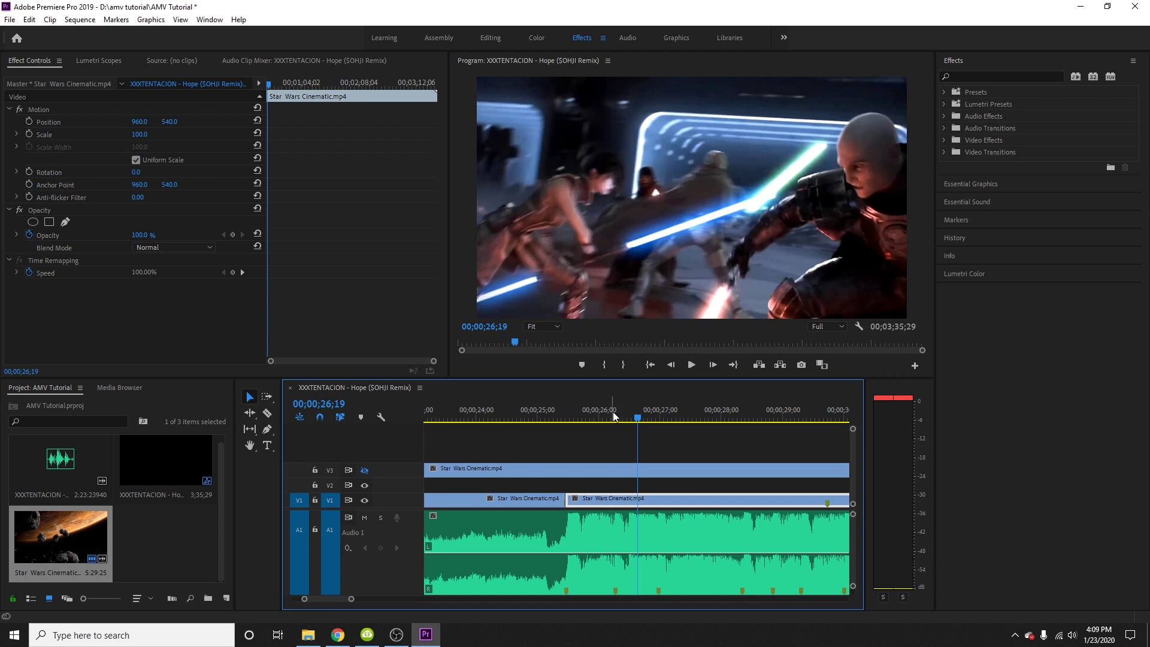
{"action": "left_click", "coordinate": [617, 419]}
{"action": "left_click_drag", "start_coordinate": [351, 599], "coordinate": [339, 599]}
{"action": "key", "text": "ctrl+k"}
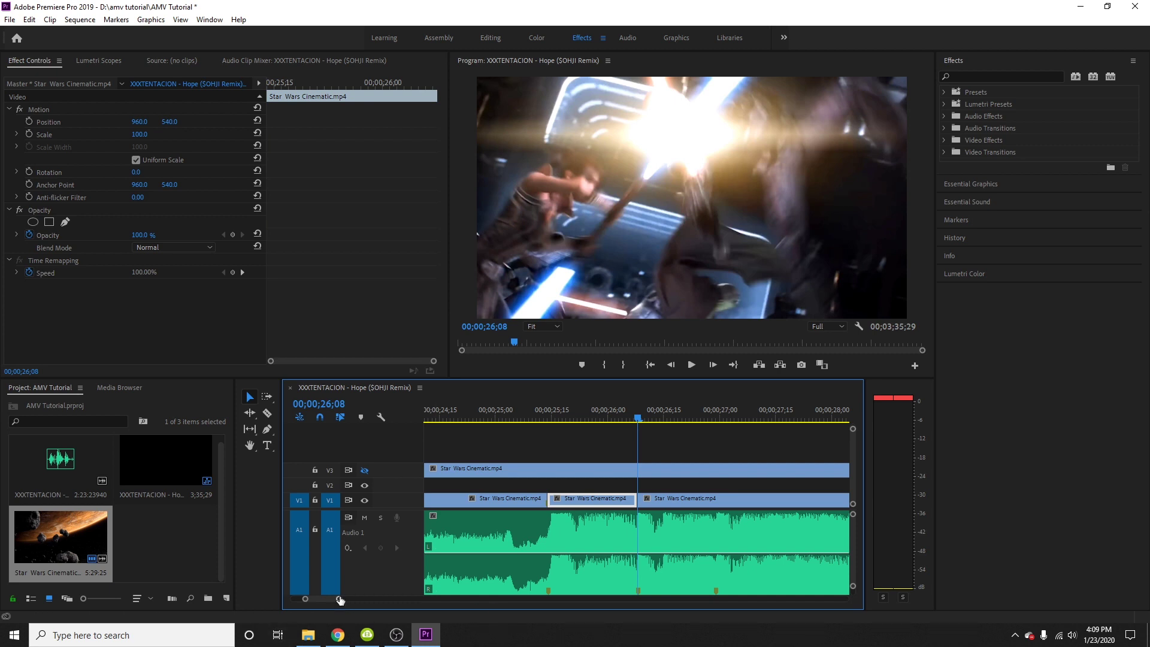
{"action": "left_click_drag", "start_coordinate": [339, 599], "coordinate": [331, 599]}
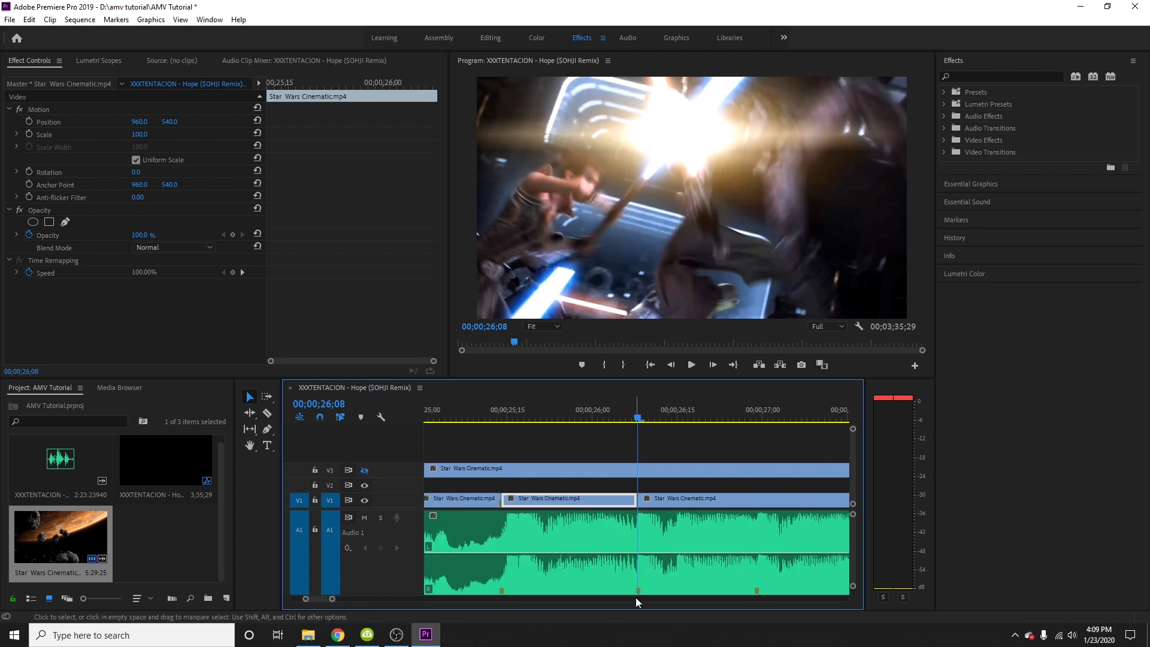
Remove the V1 footage between the second marker's cut and 00;00;26;14, and move the following clip back to close the gap
{"action": "left_click", "coordinate": [673, 498]}
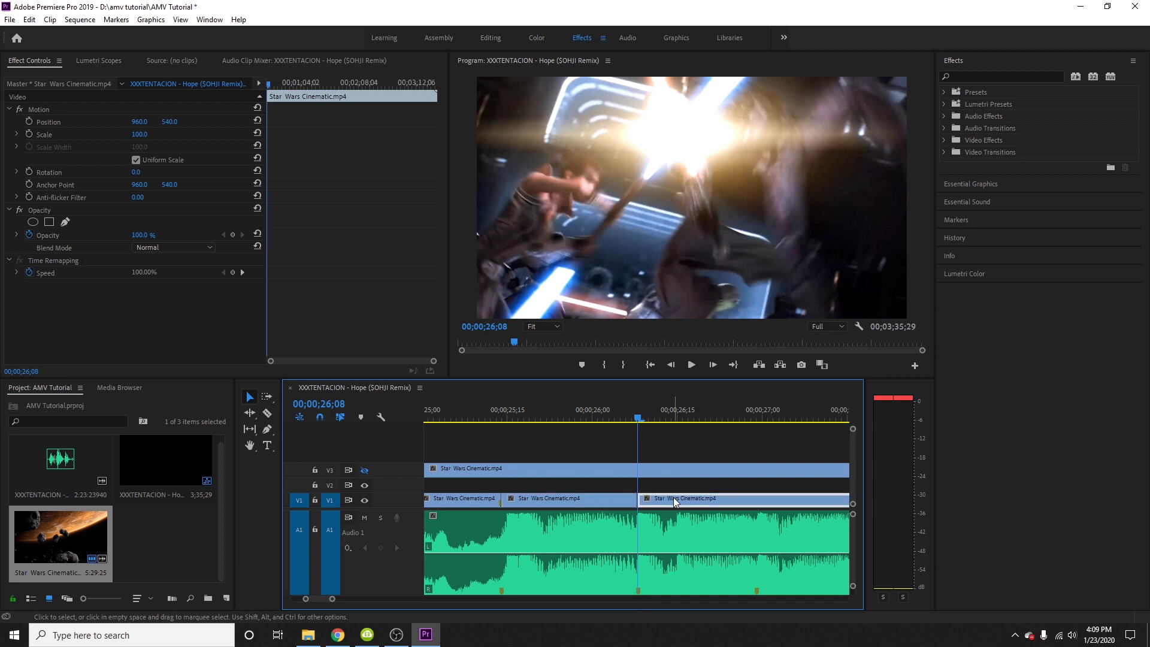
{"action": "key", "text": "Right"}
{"action": "key", "text": "Right"}
{"action": "key", "text": "Right"}
{"action": "key", "text": "Right"}
{"action": "key", "text": "Right"}
{"action": "key", "text": "Right"}
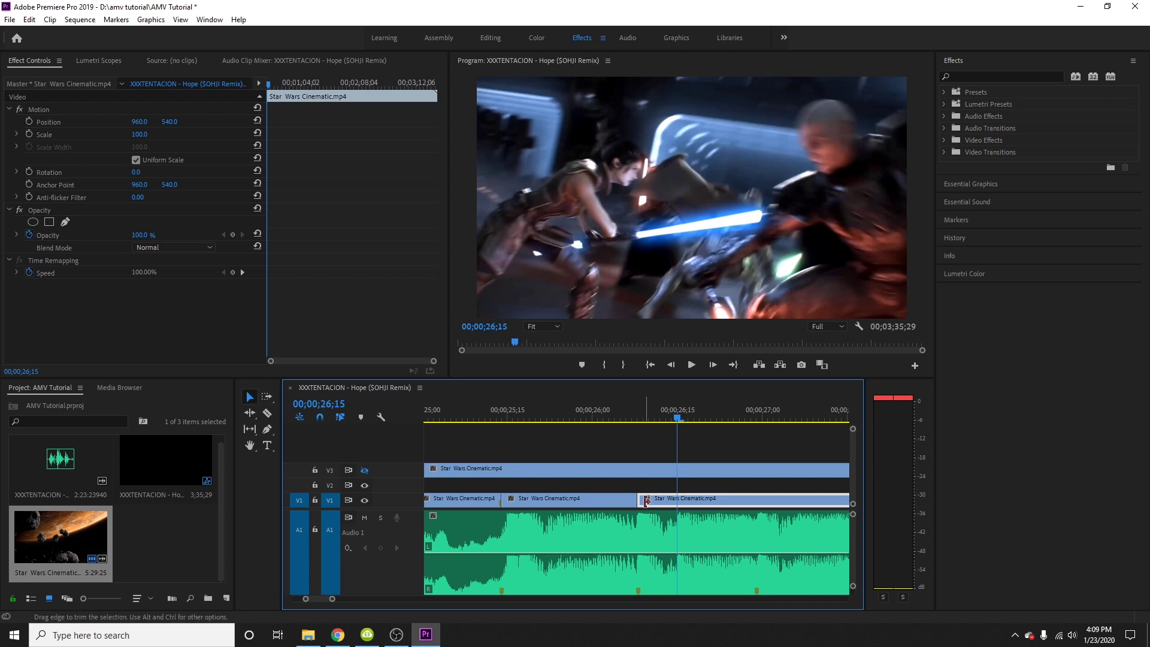
{"action": "key", "text": "Left"}
{"action": "key", "text": "Right"}
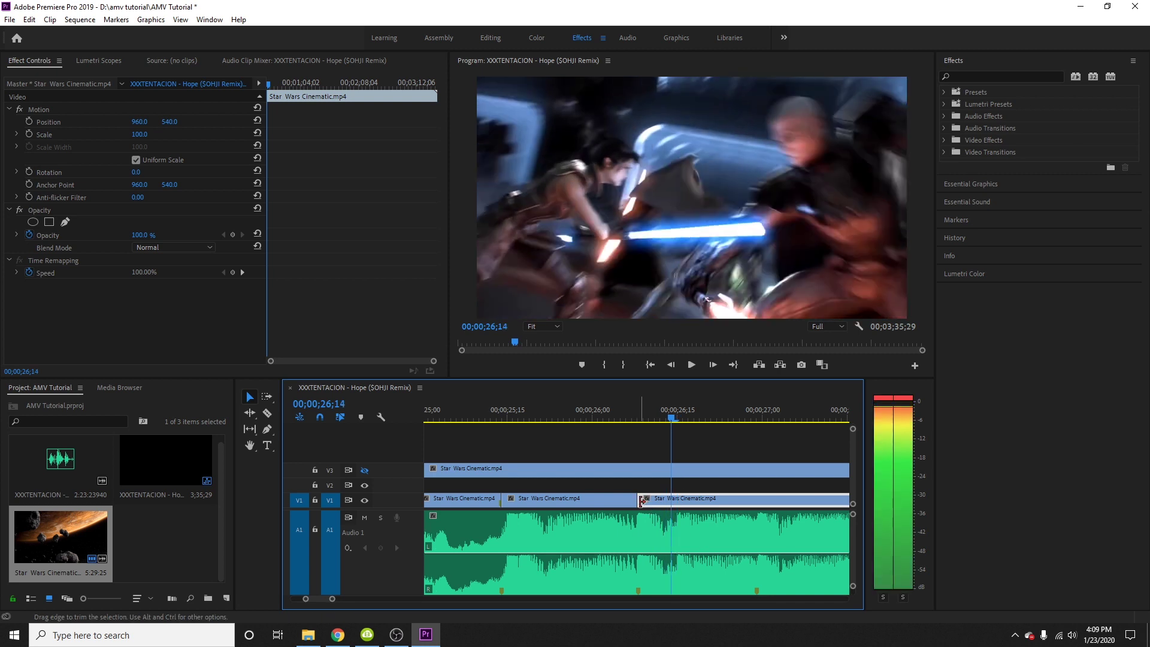
{"action": "key", "text": "ctrl+alt+q"}
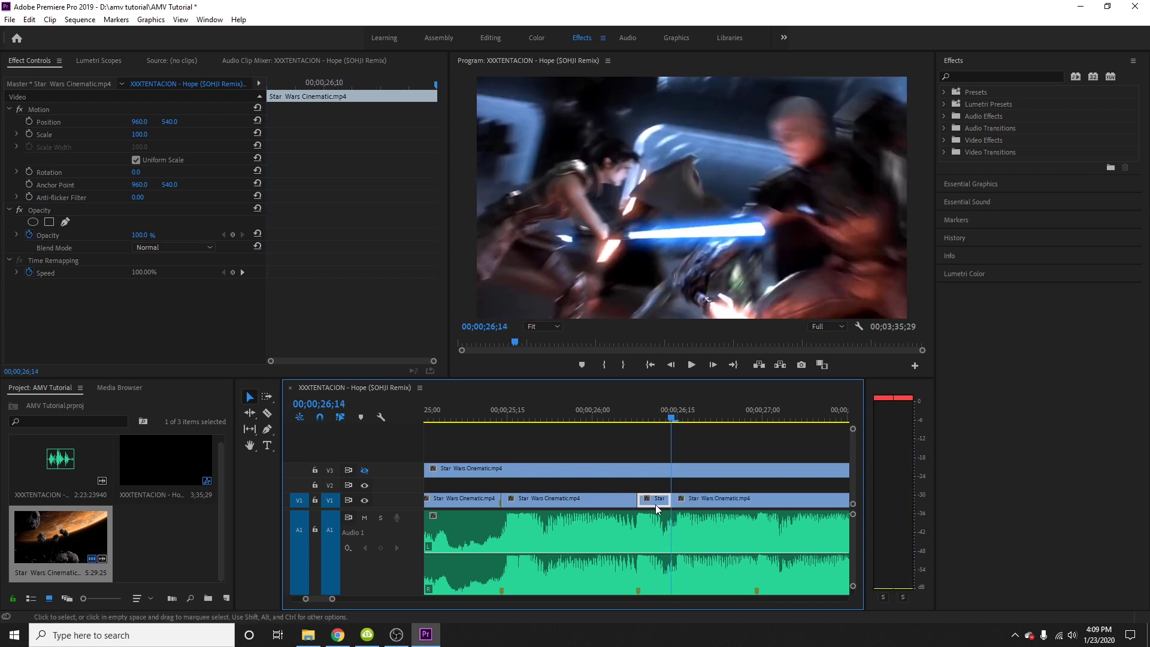
{"action": "left_click_drag", "start_coordinate": [691, 503], "coordinate": [657, 502]}
Play the edit from 00;00;25;10 to check the cuts on the first two beat markers
{"action": "scroll", "coordinate": [584, 425], "scroll_direction": "up", "scroll_amount": 2}
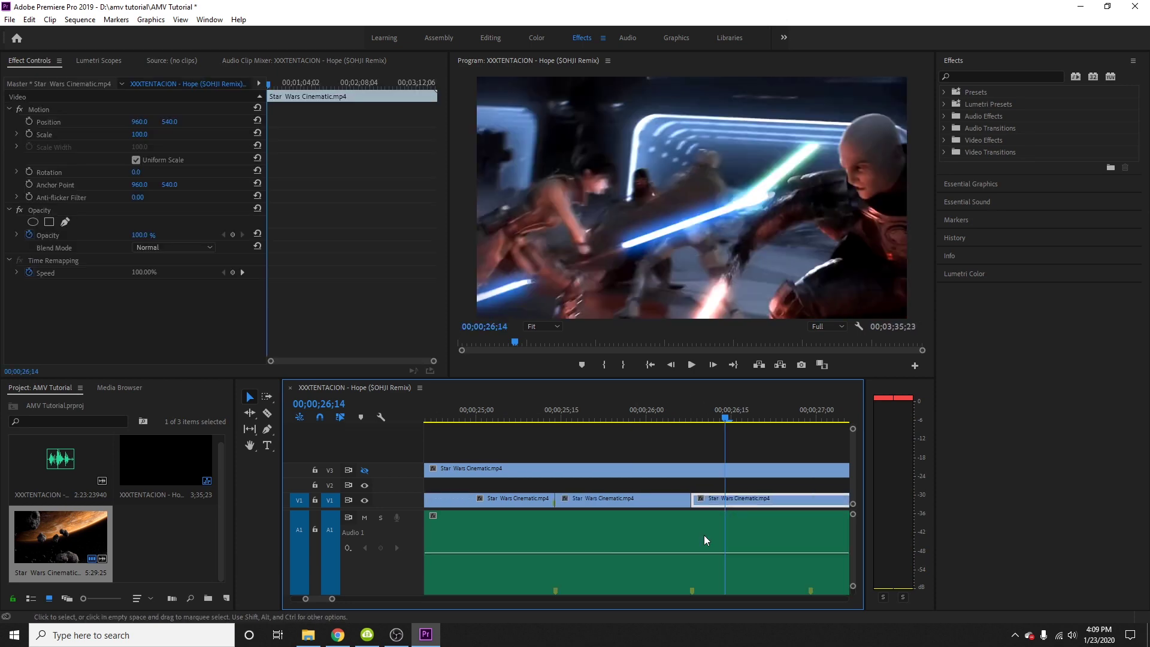
{"action": "left_click", "coordinate": [568, 417]}
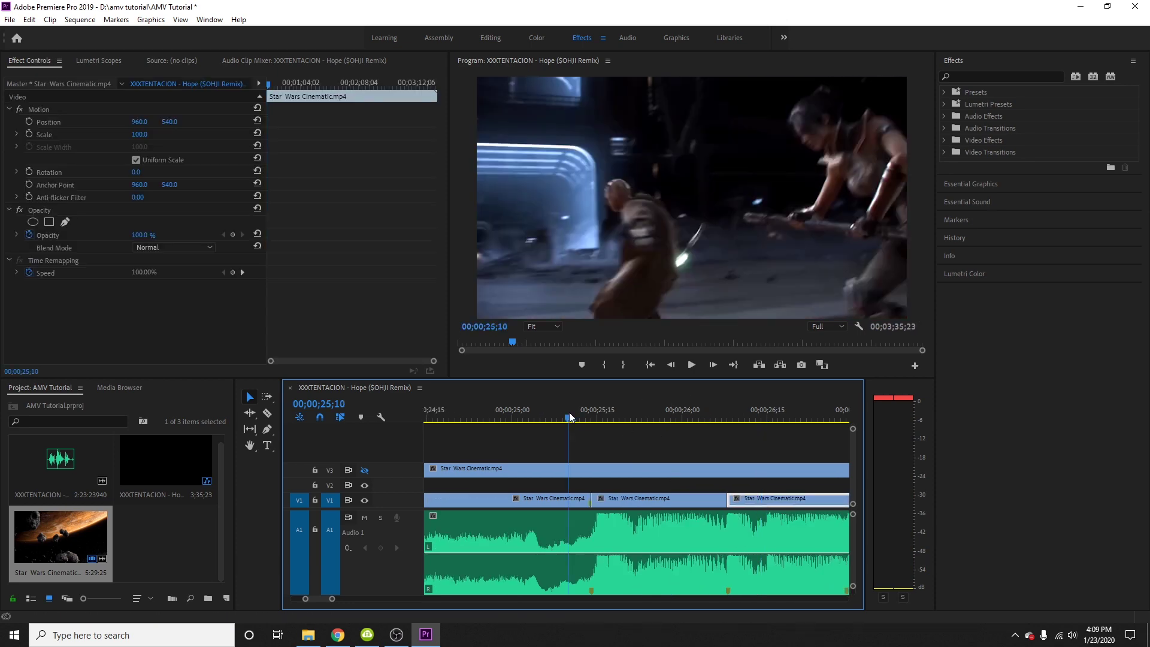
{"action": "key", "text": "space"}
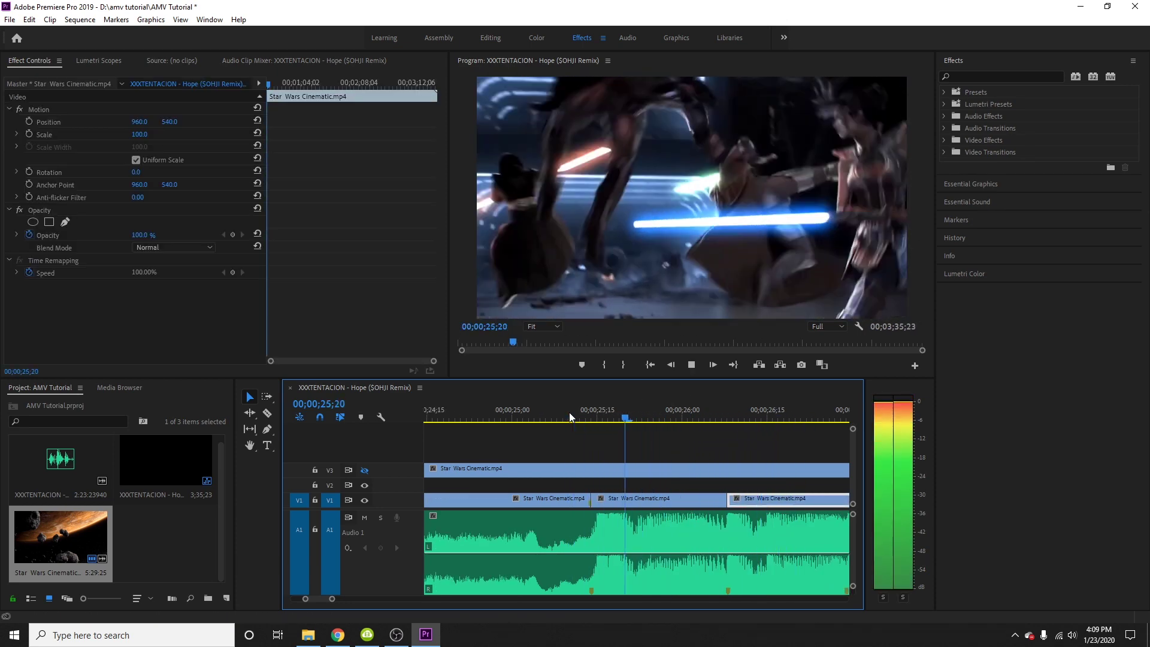
{"action": "key", "text": "space"}
{"action": "scroll", "coordinate": [497, 523], "scroll_direction": "down", "scroll_amount": 2}
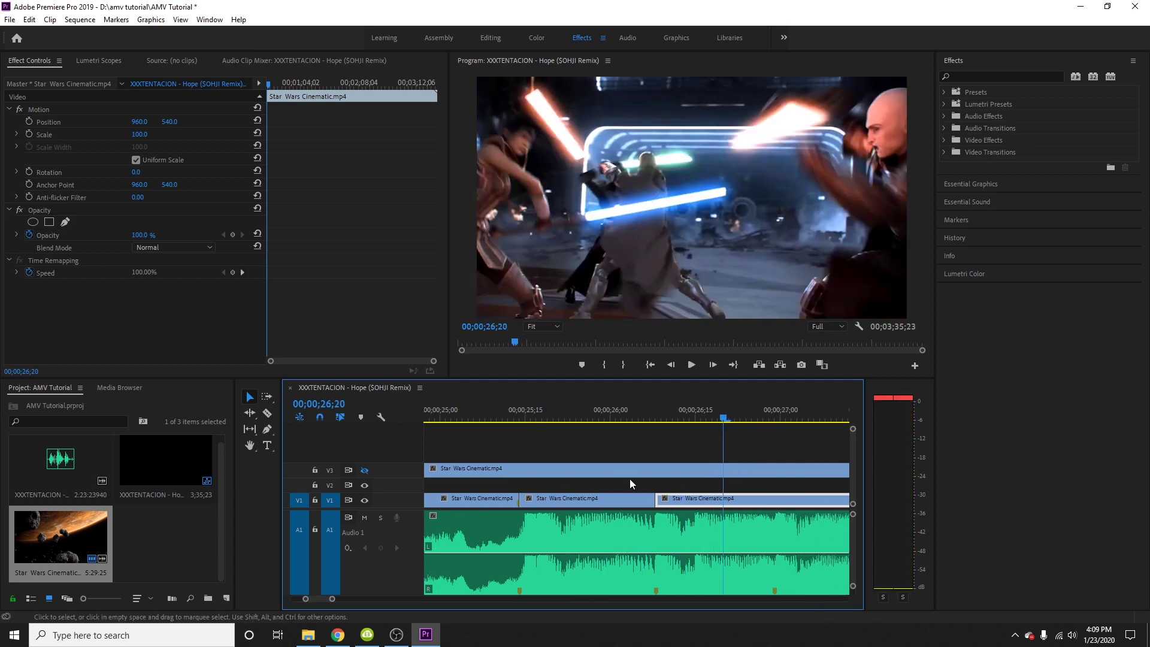
{"action": "scroll", "coordinate": [343, 598], "scroll_direction": "down", "scroll_amount": 4}
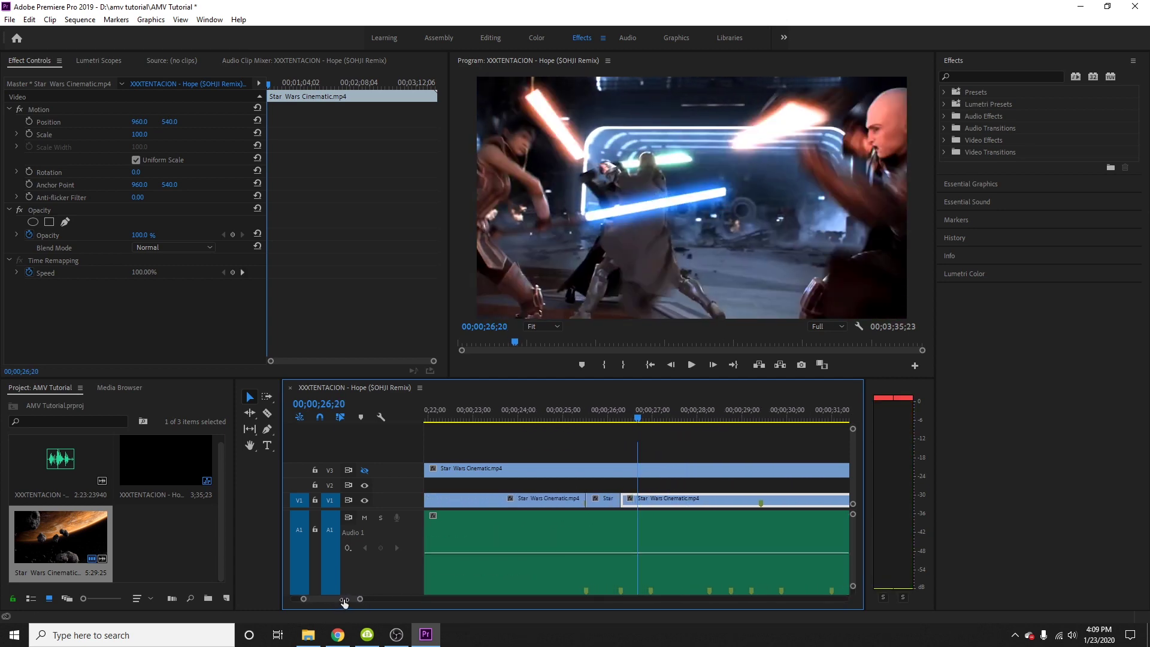
{"action": "scroll", "coordinate": [597, 532], "scroll_direction": "up", "scroll_amount": 3}
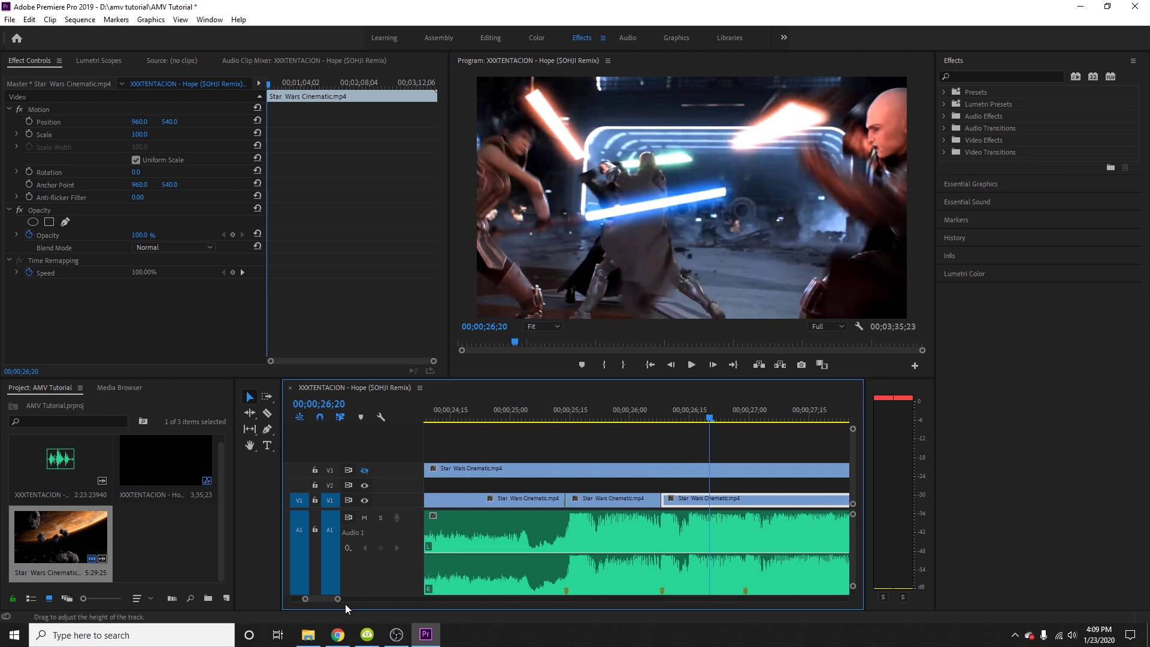
{"action": "mouse_move", "coordinate": [337, 599]}
{"action": "left_mouse_down"}
{"action": "mouse_move", "coordinate": [400, 606]}
{"action": "mouse_move", "coordinate": [353, 606]}
{"action": "left_mouse_up"}
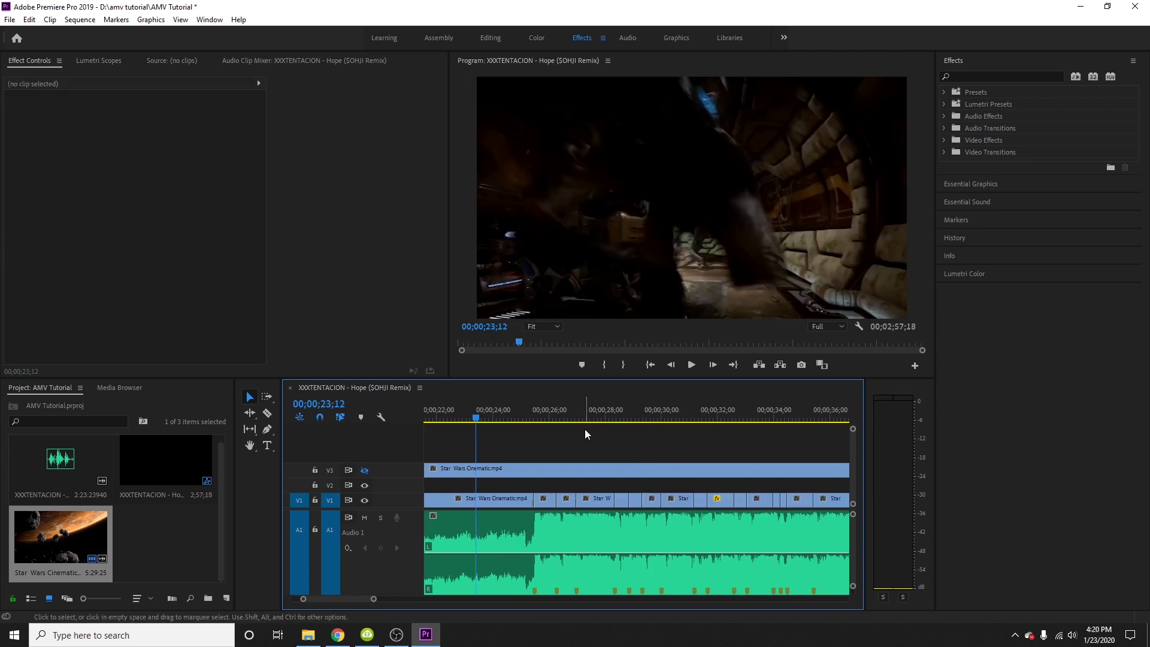
Play the fully cut section from 00;00;25;02 to 00;00;36;09 to review the beat-synced cuts
{"action": "left_click", "coordinate": [523, 407]}
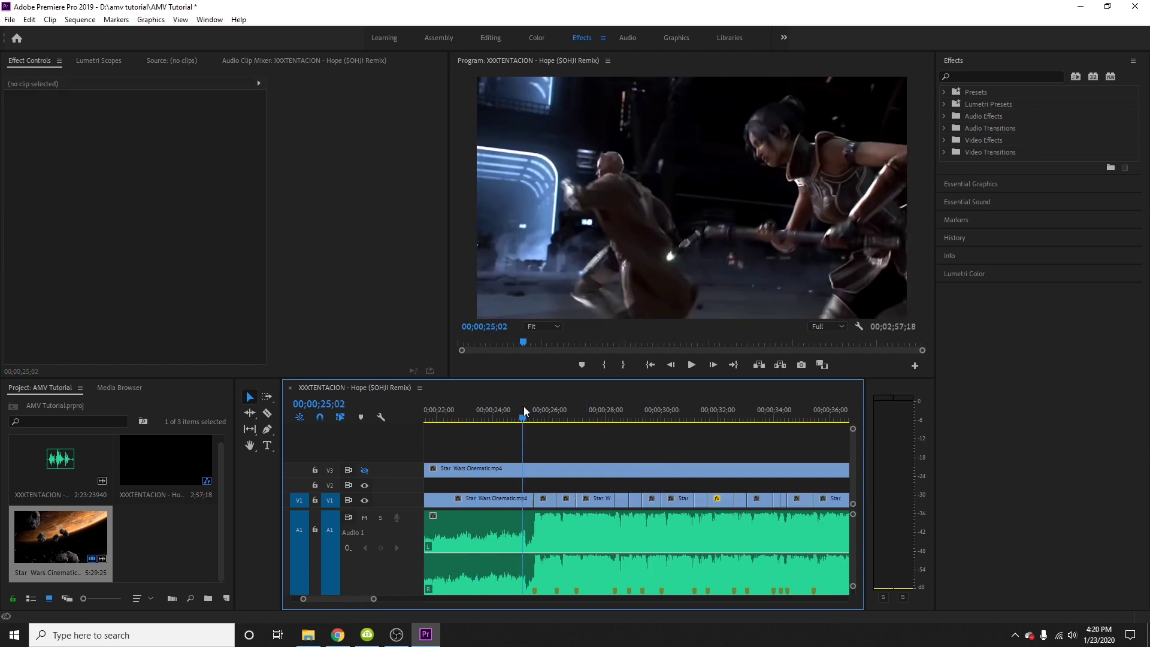
{"action": "key", "text": "space"}
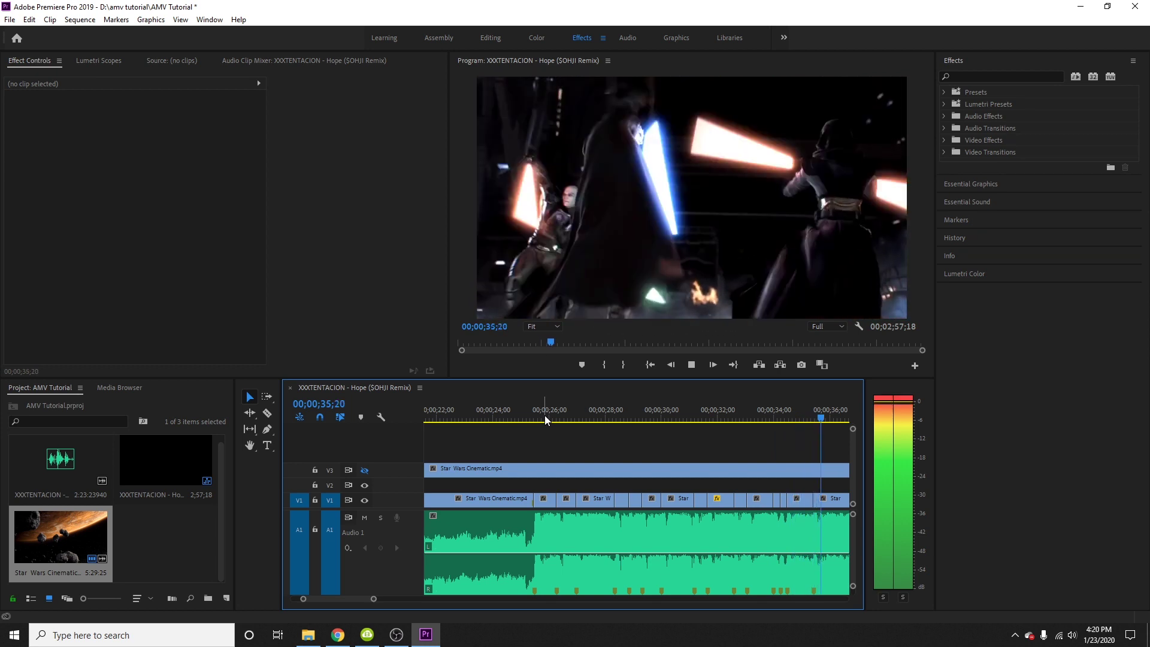
{"action": "key", "text": "space"}
{"action": "scroll", "coordinate": [612, 442], "scroll_direction": "up", "scroll_amount": 6}
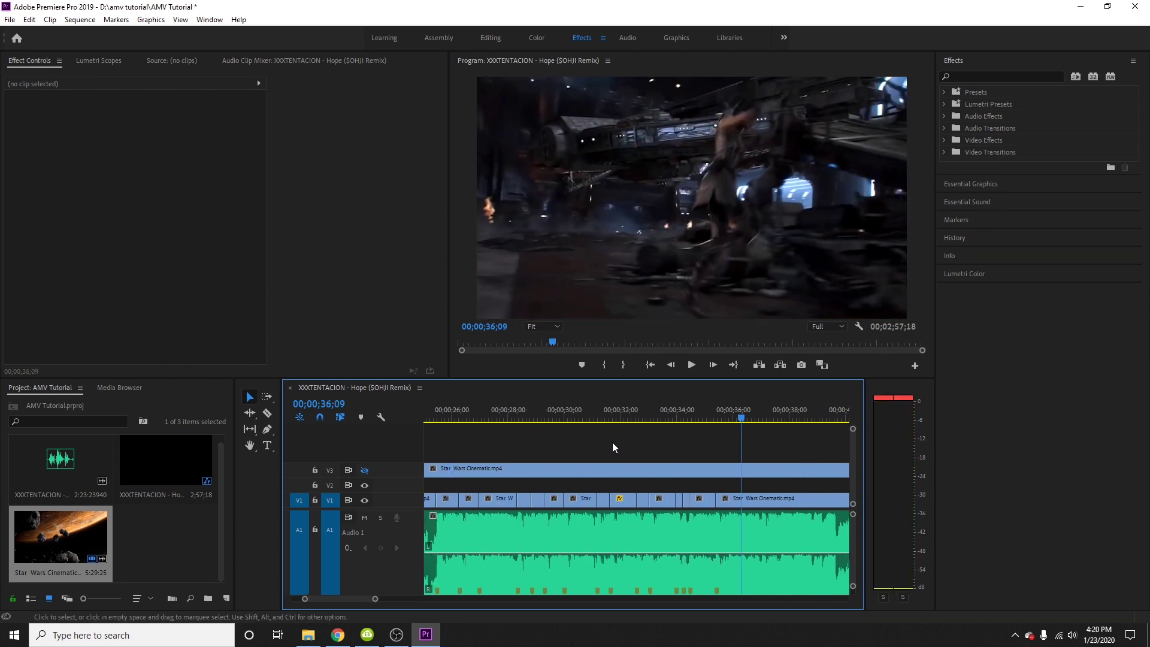
{"action": "scroll", "coordinate": [612, 442], "scroll_direction": "up", "scroll_amount": 1}
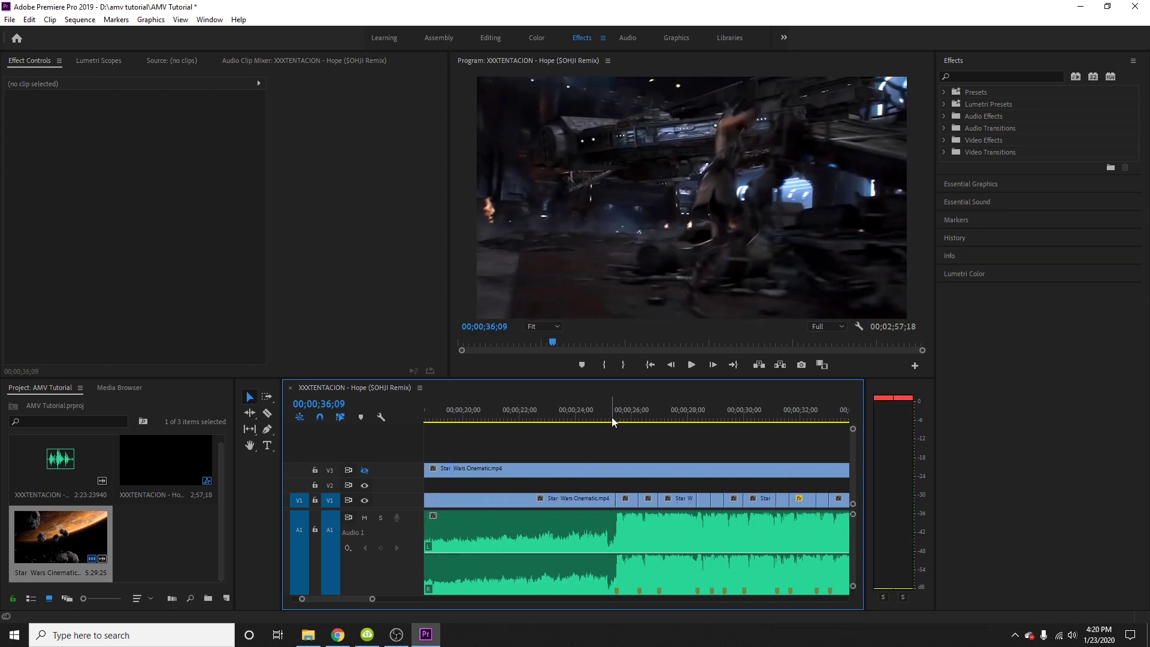
Return to the first beat cut at 00;00;25;14, advance four frames to 00;00;25;18, and split the V1 clip there
{"action": "left_click", "coordinate": [615, 417]}
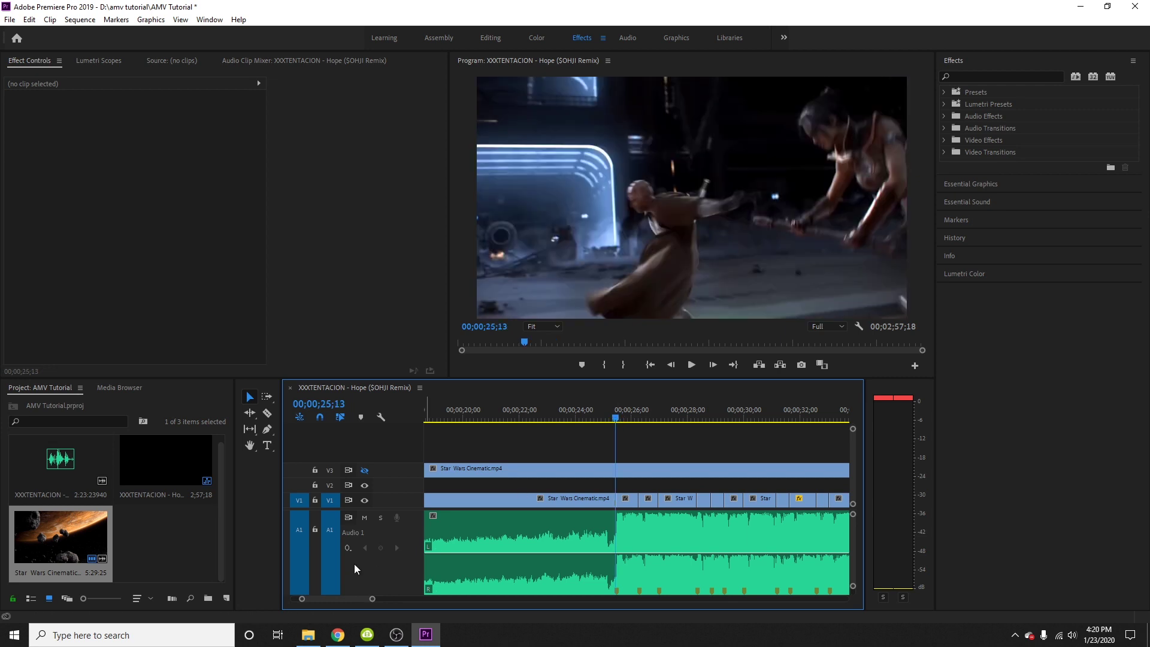
{"action": "left_click_drag", "start_coordinate": [372, 598], "coordinate": [348, 602]}
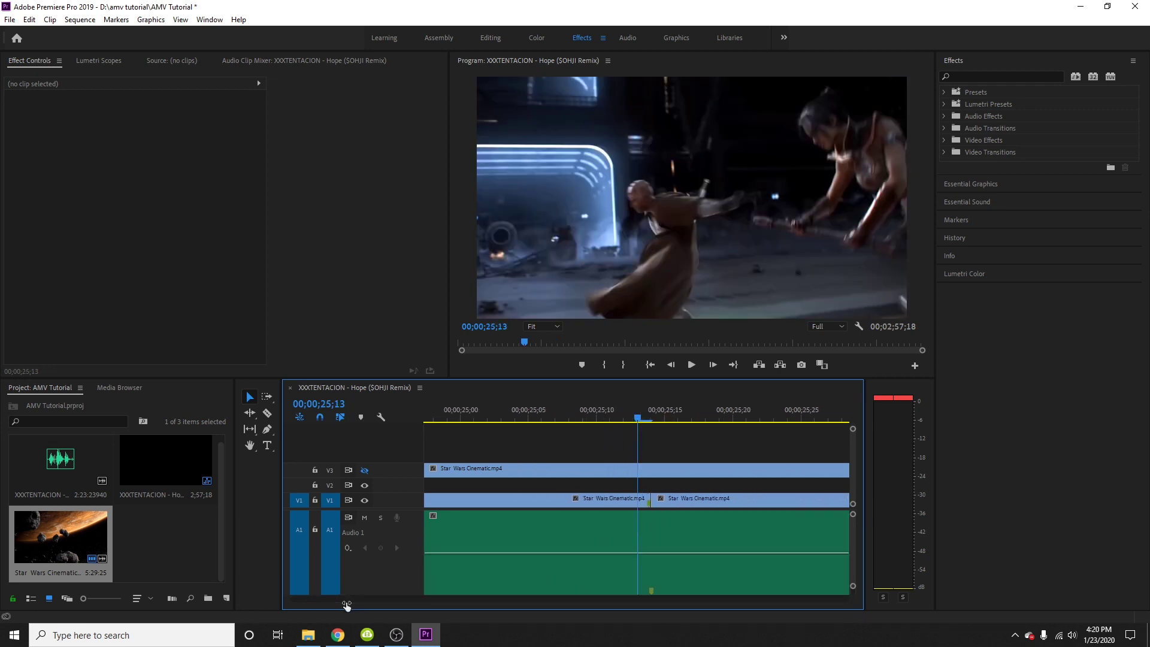
{"action": "left_click", "coordinate": [581, 413]}
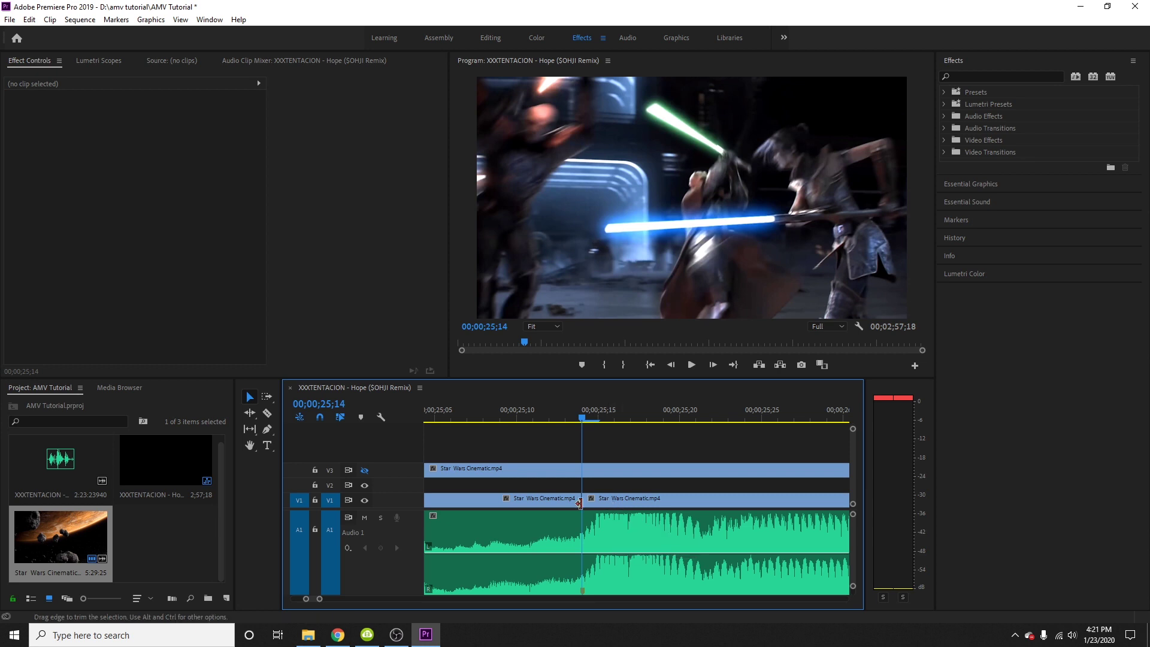
{"action": "key", "text": "Left"}
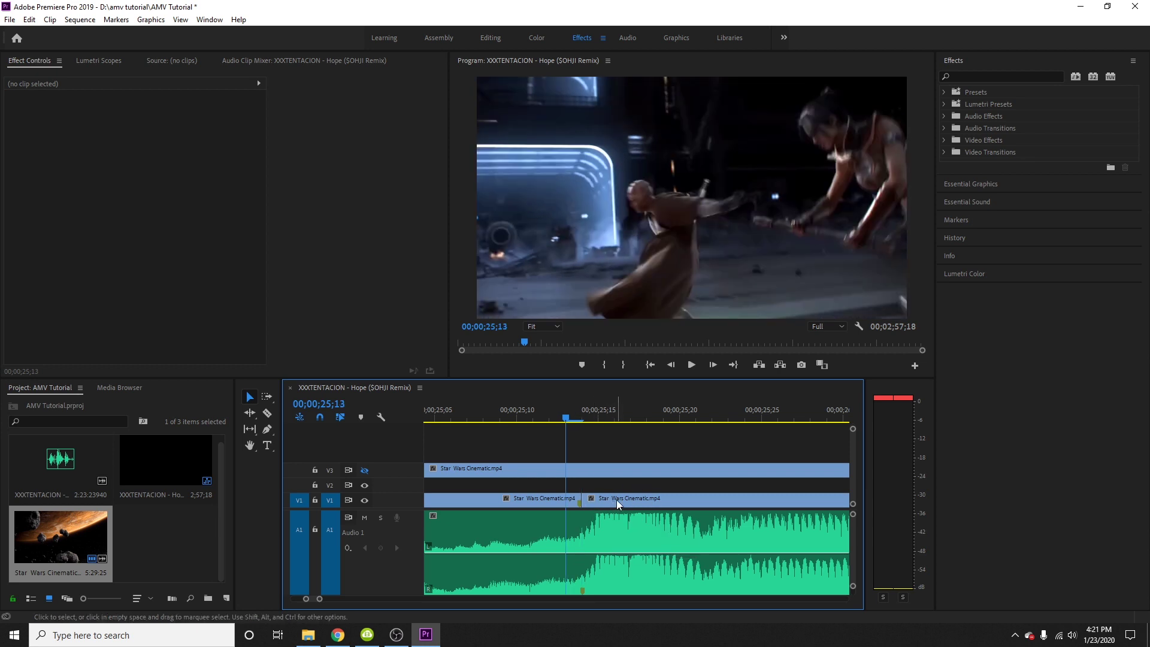
{"action": "key", "text": "Right"}
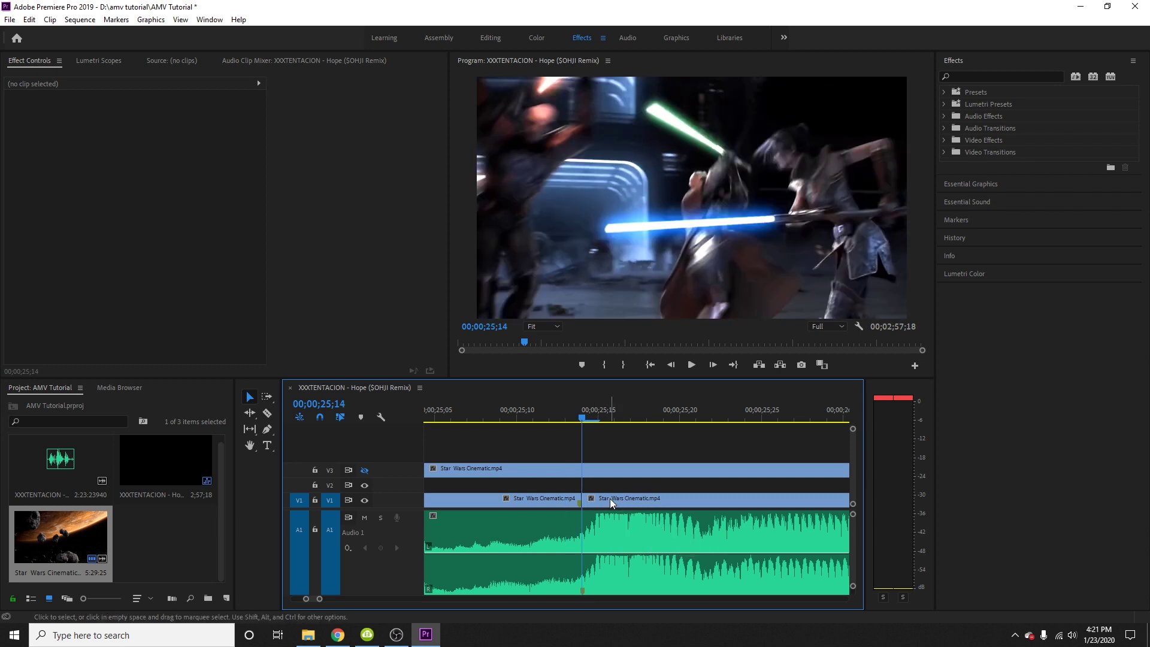
{"action": "left_click", "coordinate": [610, 499]}
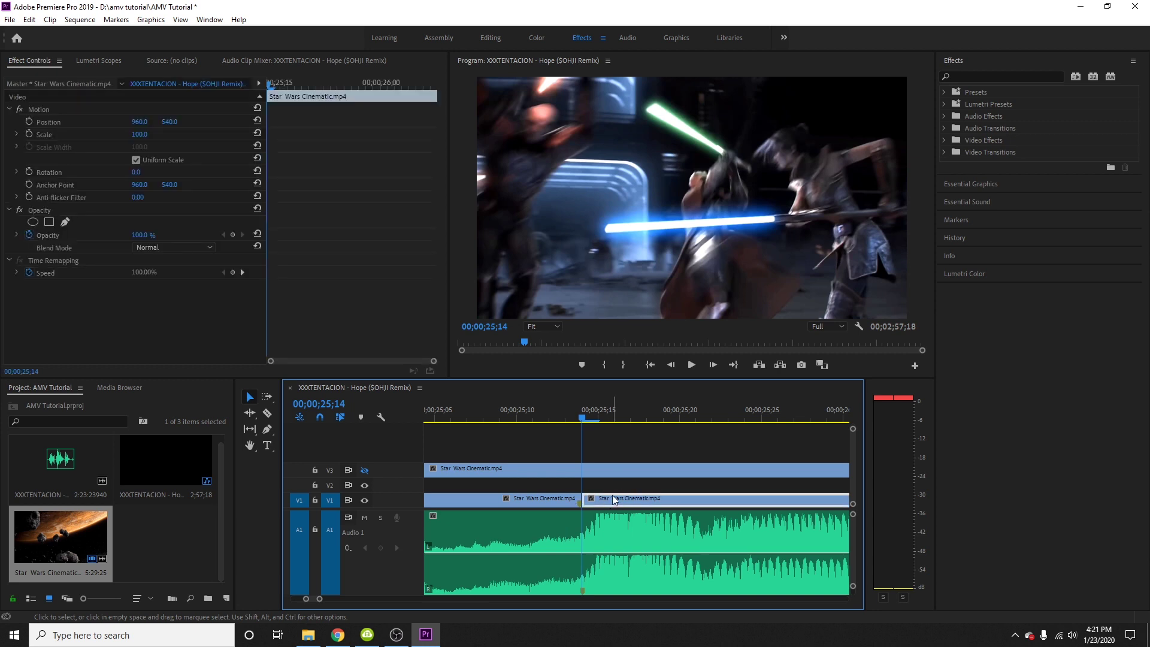
{"action": "key", "text": "Right"}
{"action": "key", "text": "Right"}
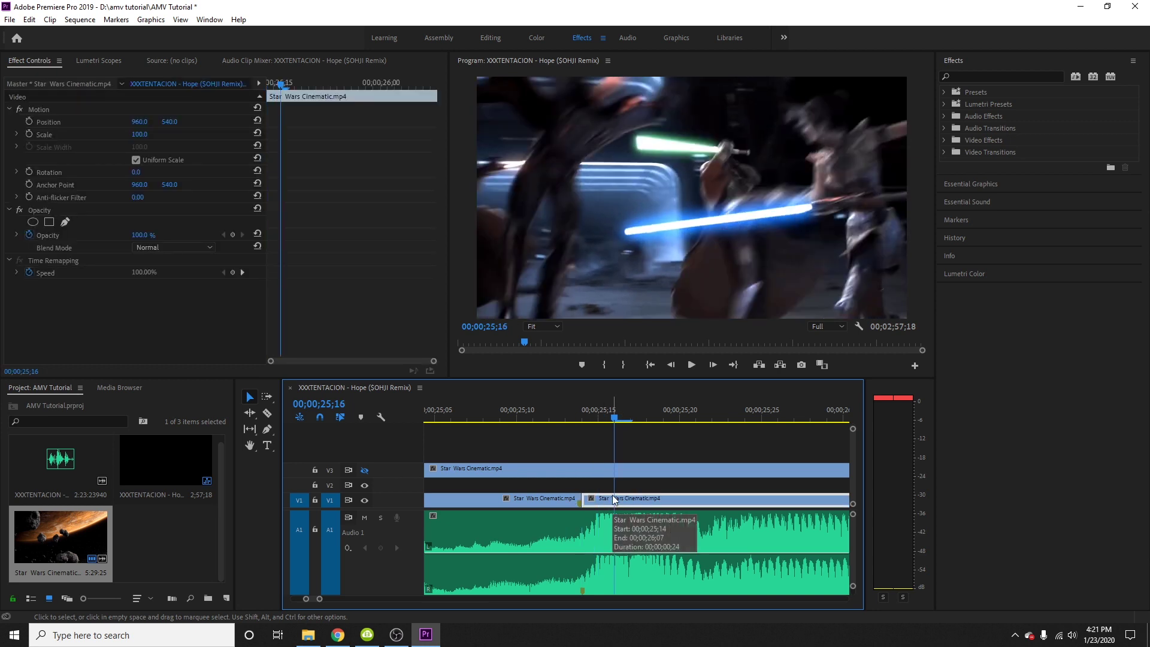
{"action": "key", "text": "Right"}
{"action": "key", "text": "Right"}
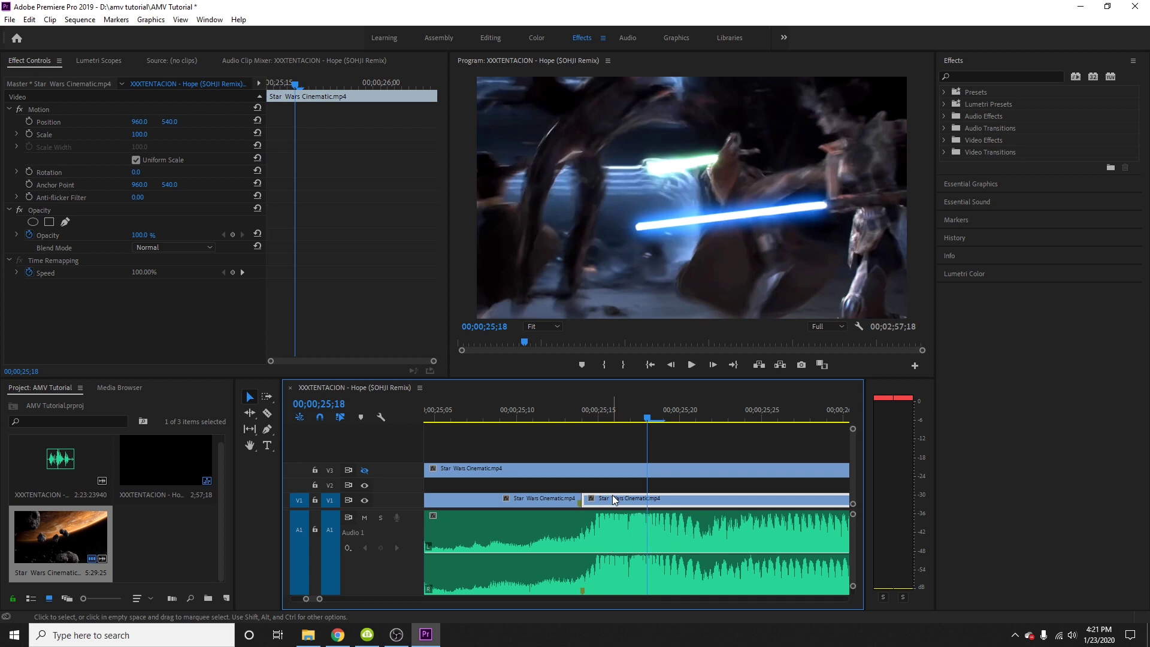
{"action": "key", "text": "ctrl+k"}
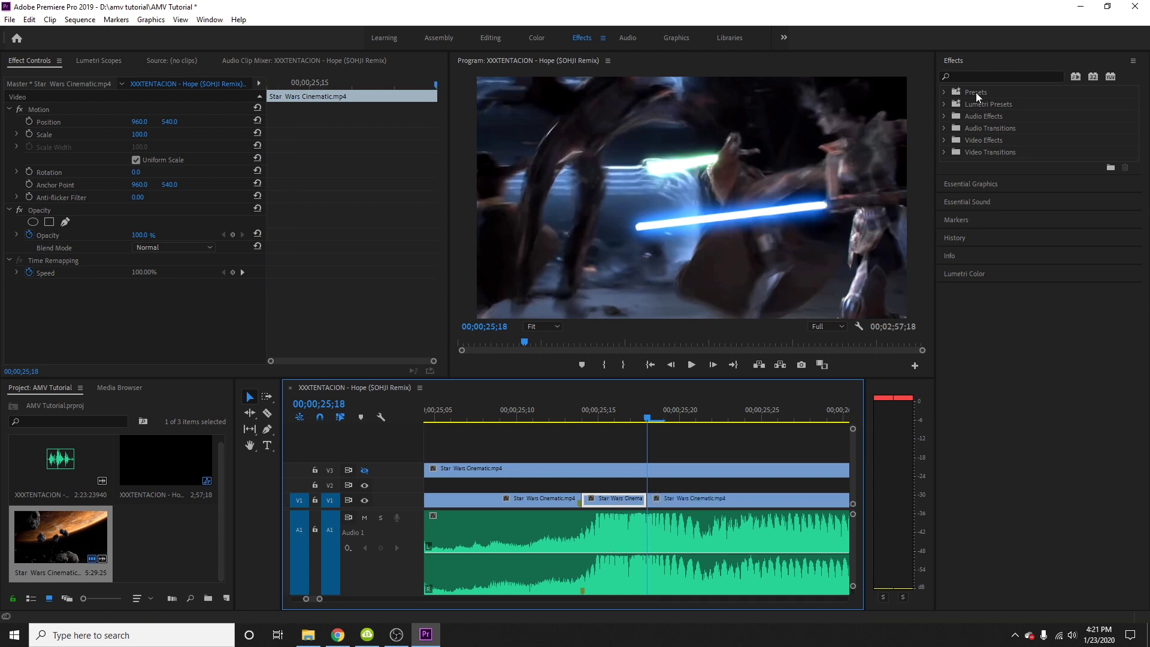
Search the effects for "trans" and apply the Transform effect to the short V1 segment starting at 00;00;25;14
{"action": "left_click", "coordinate": [985, 78]}
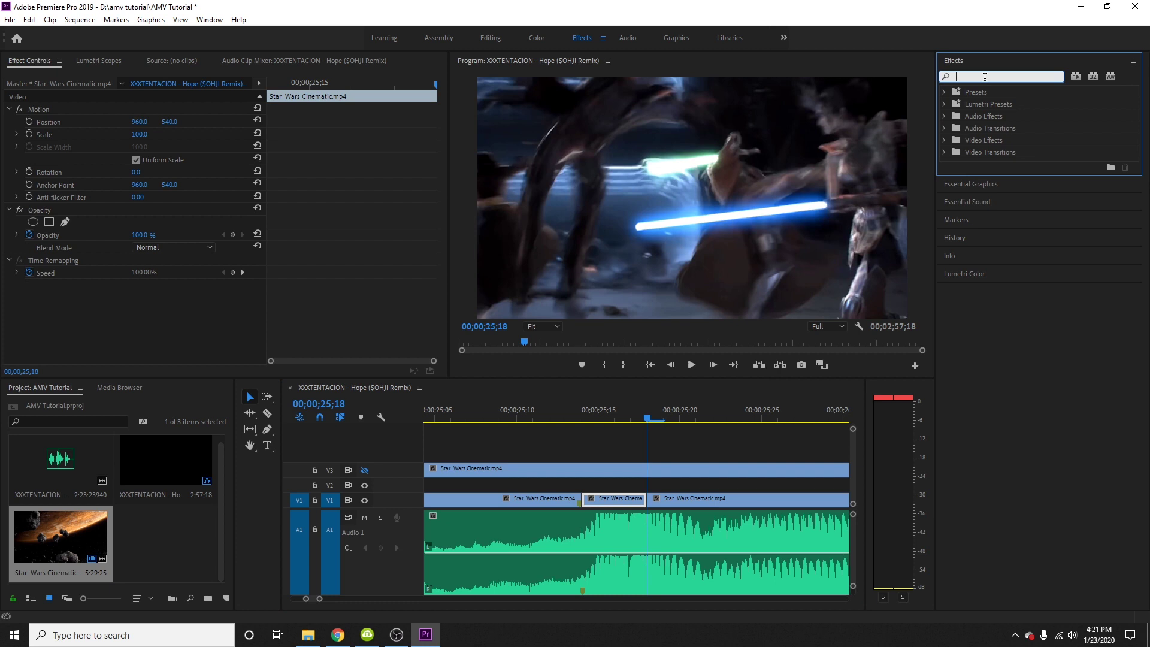
{"action": "type", "text": "trans"}
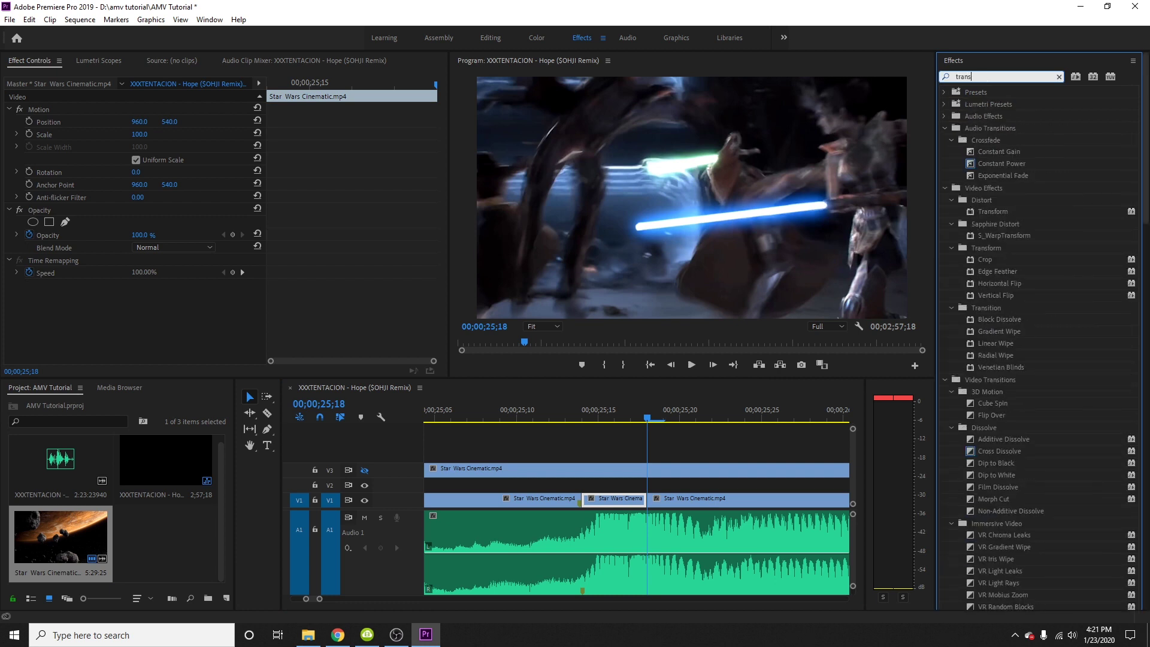
{"action": "left_click_drag", "start_coordinate": [995, 212], "coordinate": [612, 508]}
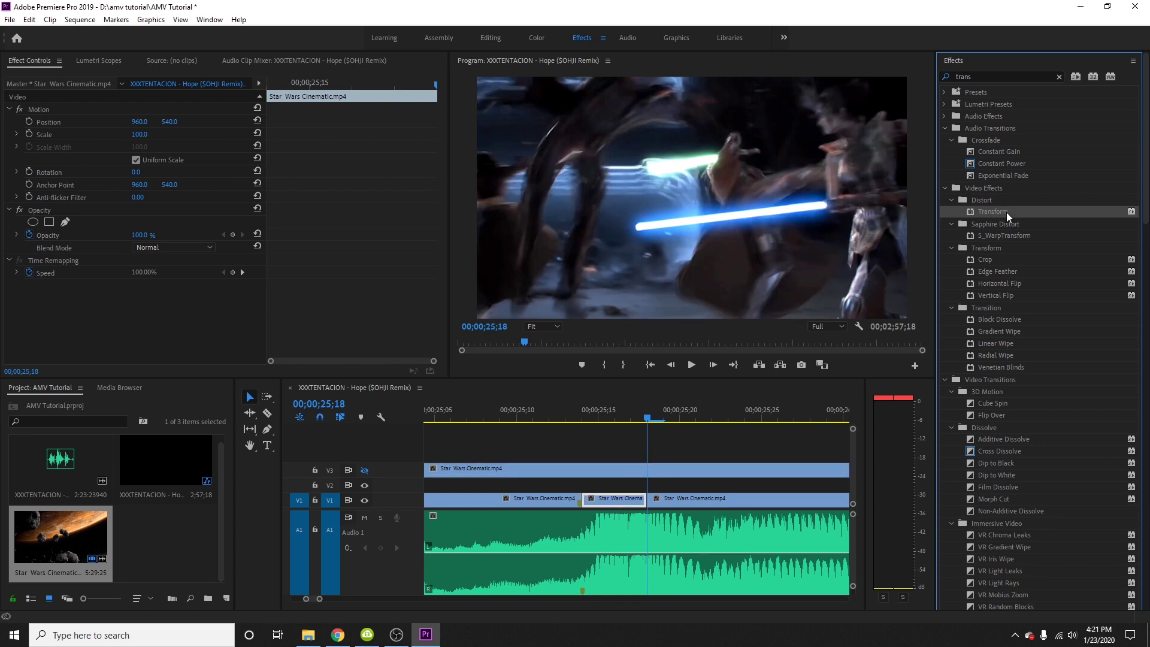
{"action": "left_click", "coordinate": [625, 502]}
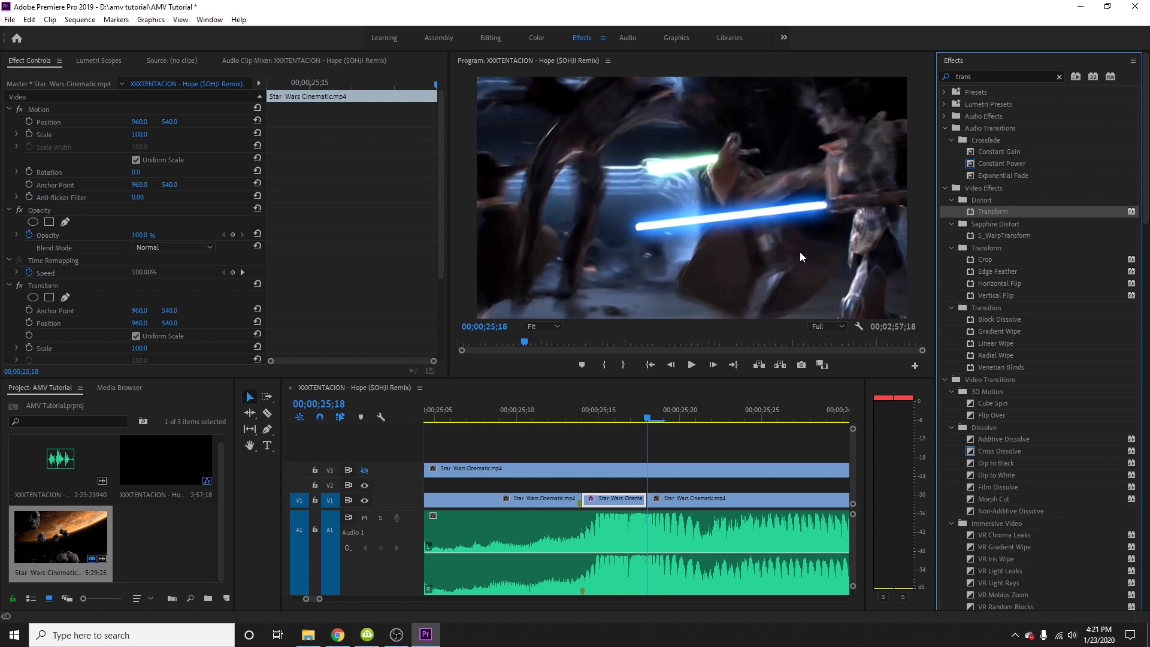
At 00;00;25;14, set the segment's Motion scale to 110, disable Transform's composition shutter angle option, and set its shutter angle to 100
{"action": "left_click_drag", "start_coordinate": [654, 415], "coordinate": [587, 443]}
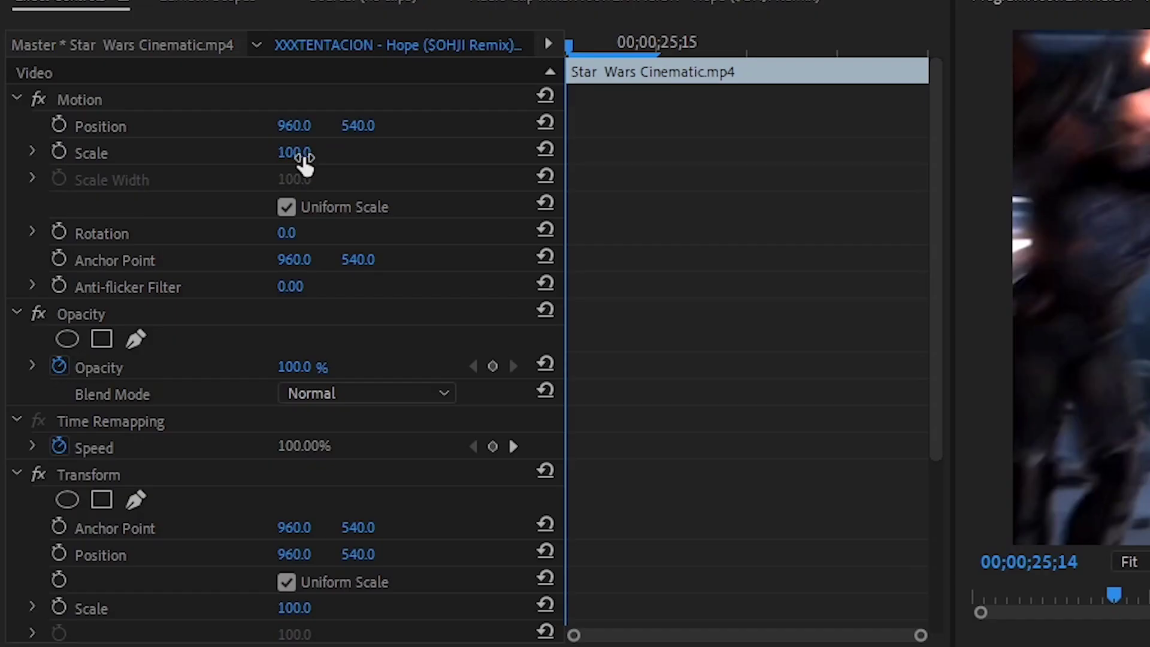
{"action": "left_click", "coordinate": [297, 154]}
{"action": "type", "text": "110"}
{"action": "key", "text": "Return"}
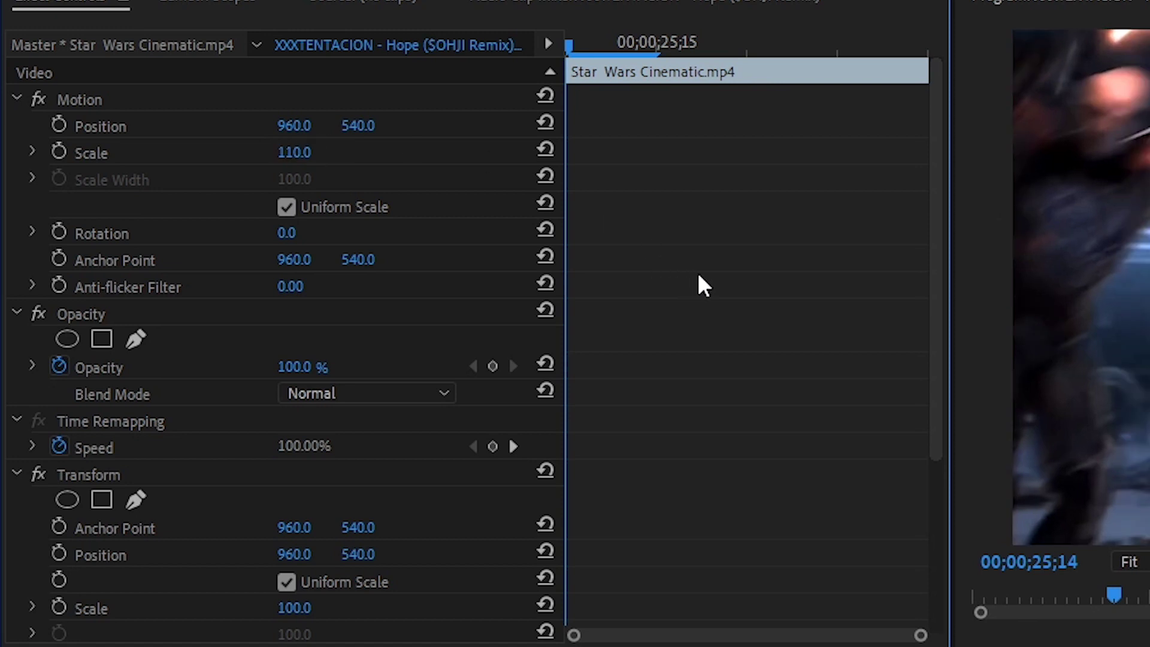
{"action": "scroll", "coordinate": [698, 281], "scroll_direction": "down", "scroll_amount": 5}
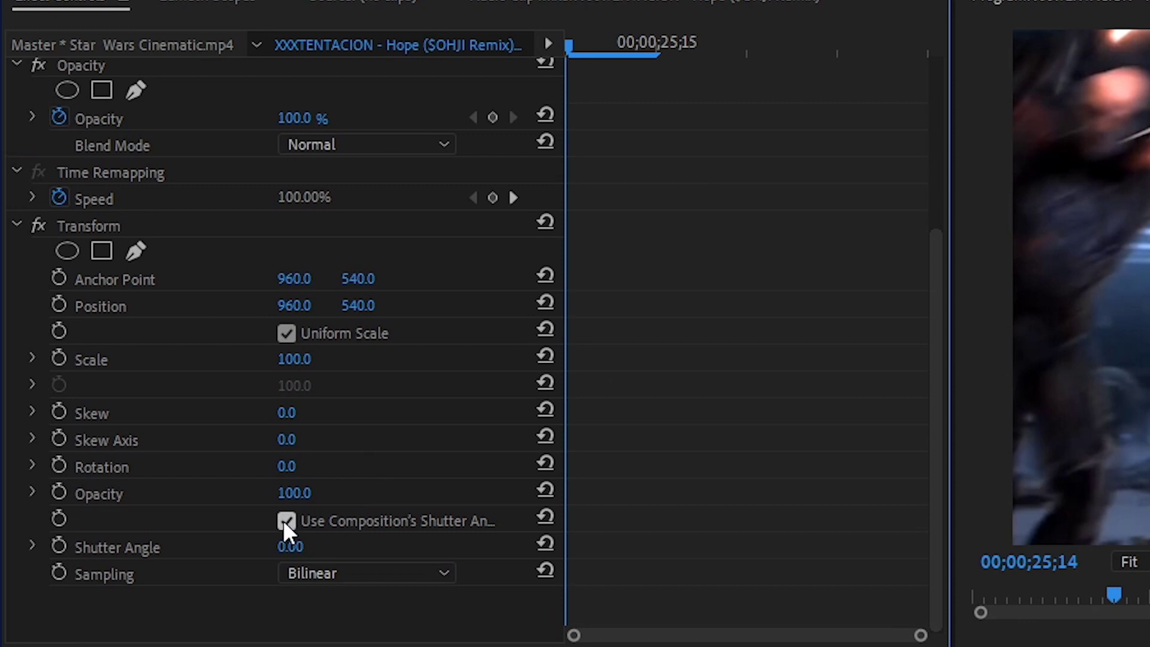
{"action": "left_click", "coordinate": [292, 545]}
{"action": "type", "text": "100"}
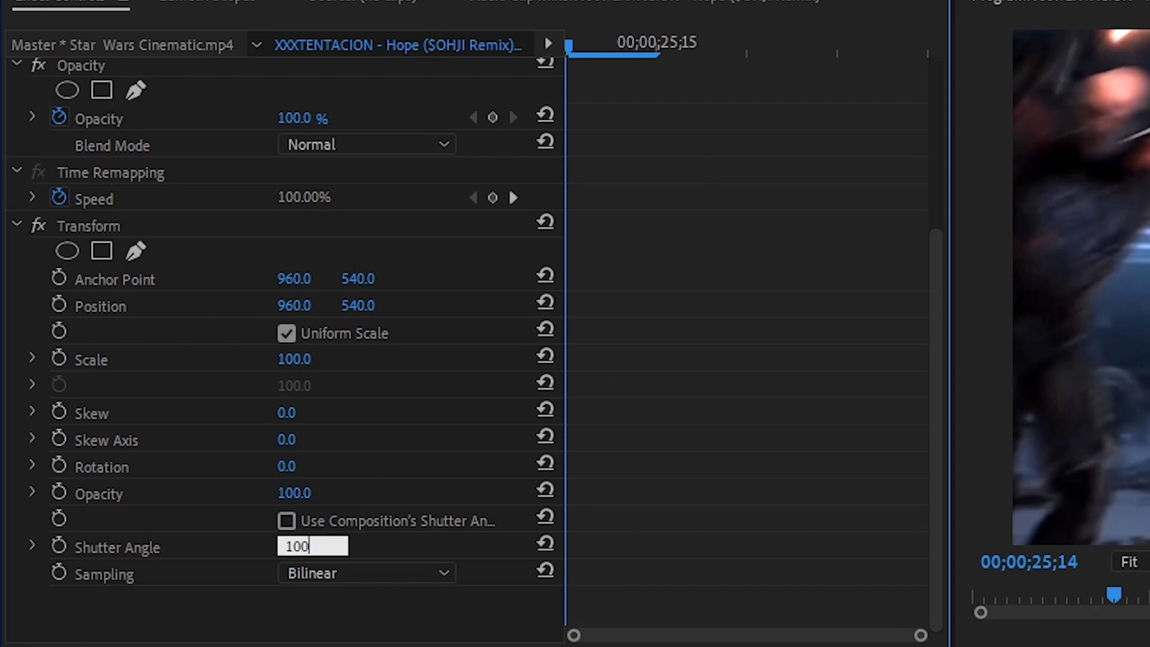
{"action": "key", "text": "Return"}
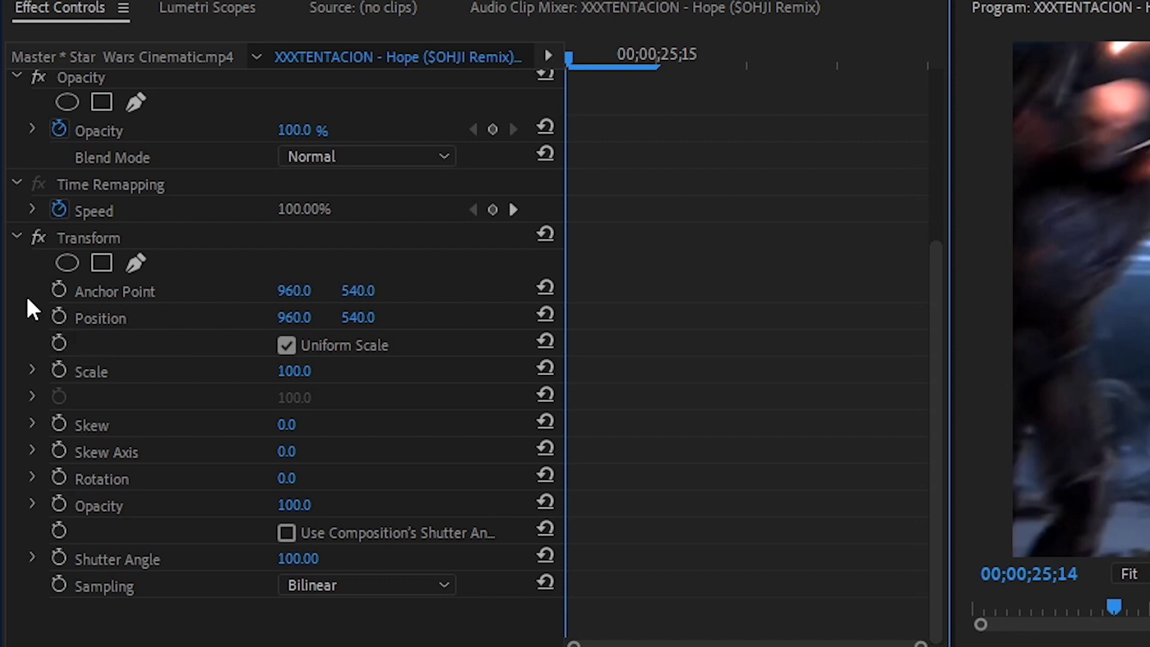
Keyframe the segment's Transform position at 876, 583 on 00;00;25;14 and at 1025, 479 on the next frame
{"action": "left_click", "coordinate": [58, 317]}
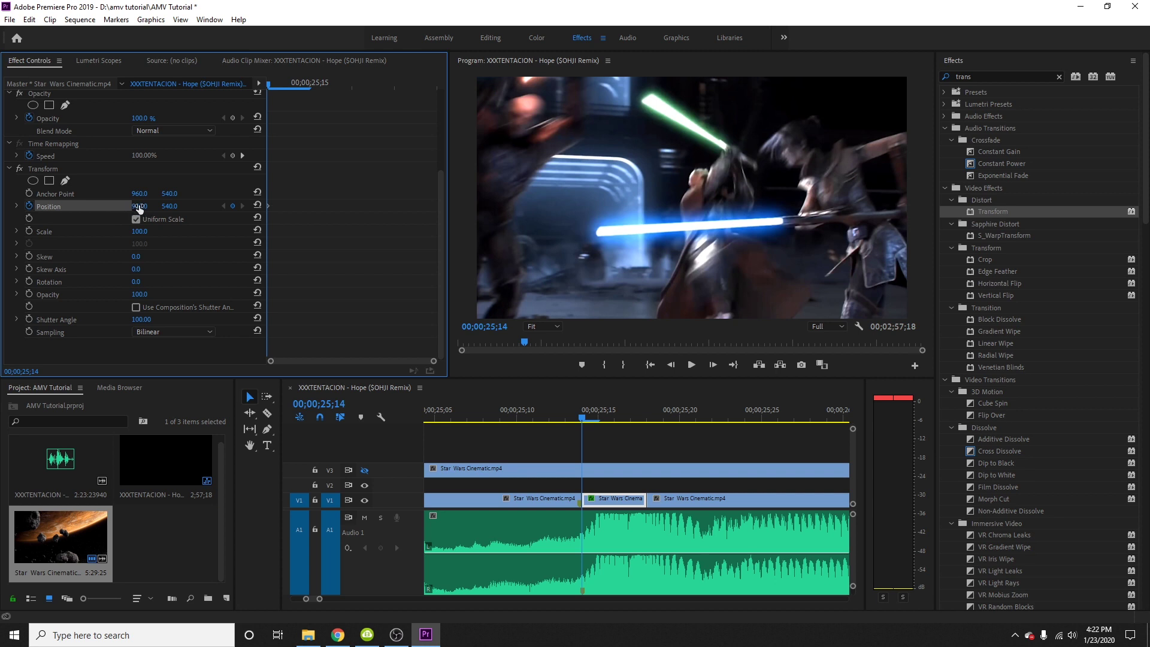
{"action": "left_click_drag", "start_coordinate": [139, 206], "coordinate": [90, 206]}
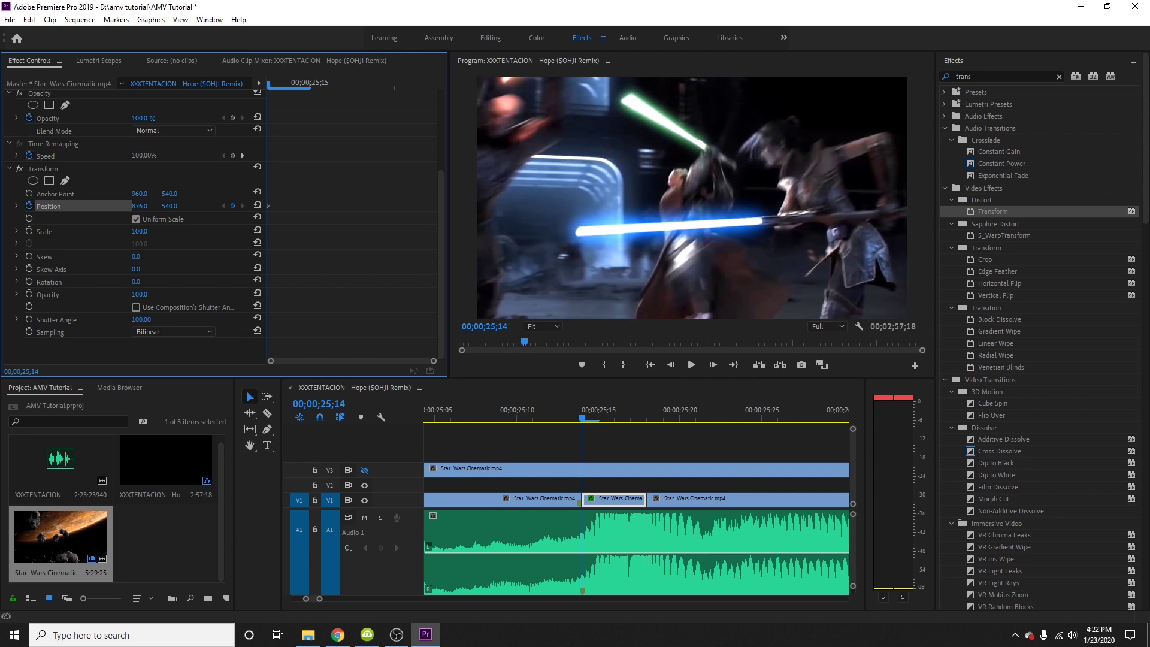
{"action": "mouse_move", "coordinate": [171, 206]}
{"action": "left_mouse_down"}
{"action": "mouse_move", "coordinate": [227, 206]}
{"action": "mouse_move", "coordinate": [175, 206]}
{"action": "left_mouse_up"}
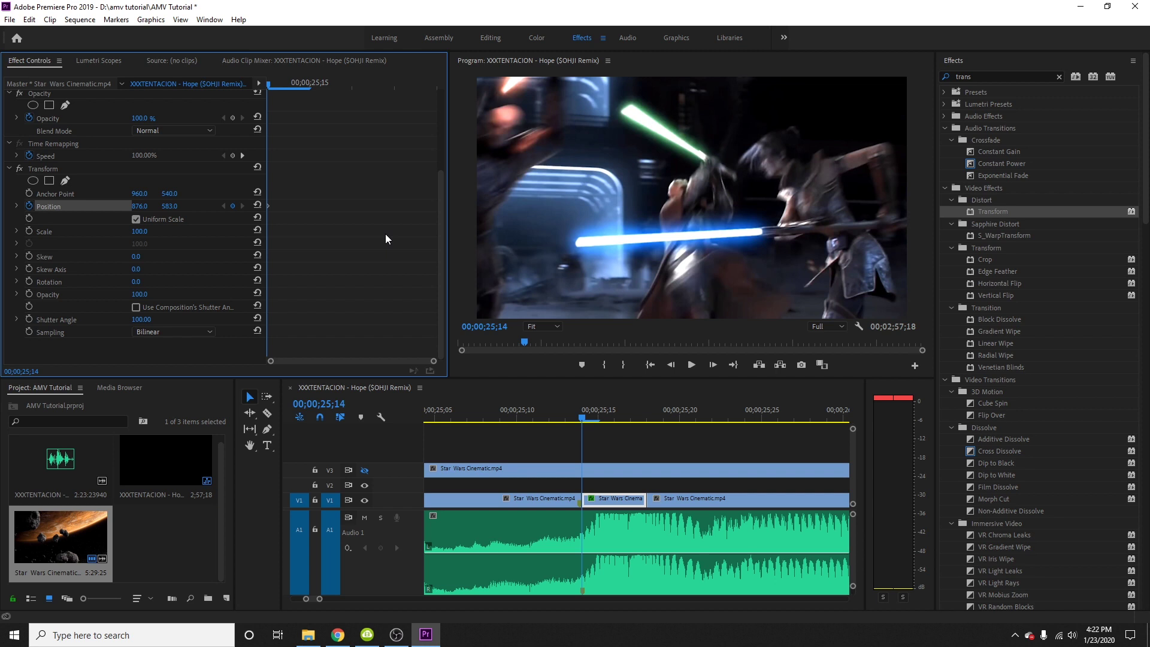
{"action": "key", "text": "Right"}
{"action": "left_click_drag", "start_coordinate": [142, 206], "coordinate": [117, 206]}
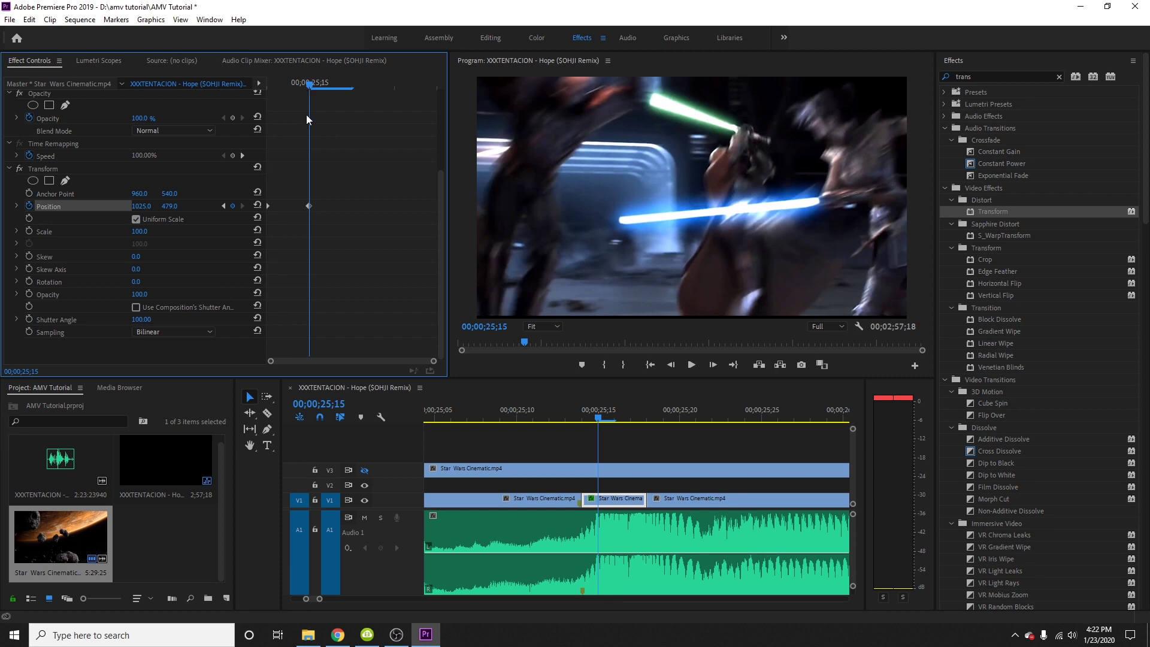
{"action": "key", "text": "Left"}
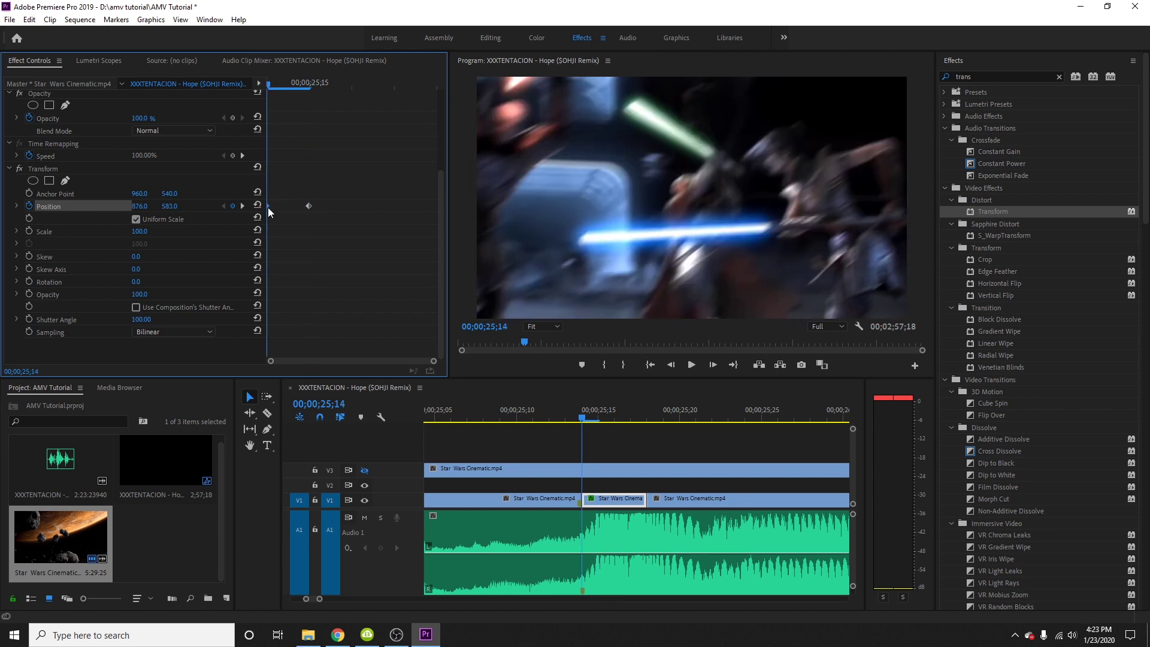
{"action": "key", "text": "Right"}
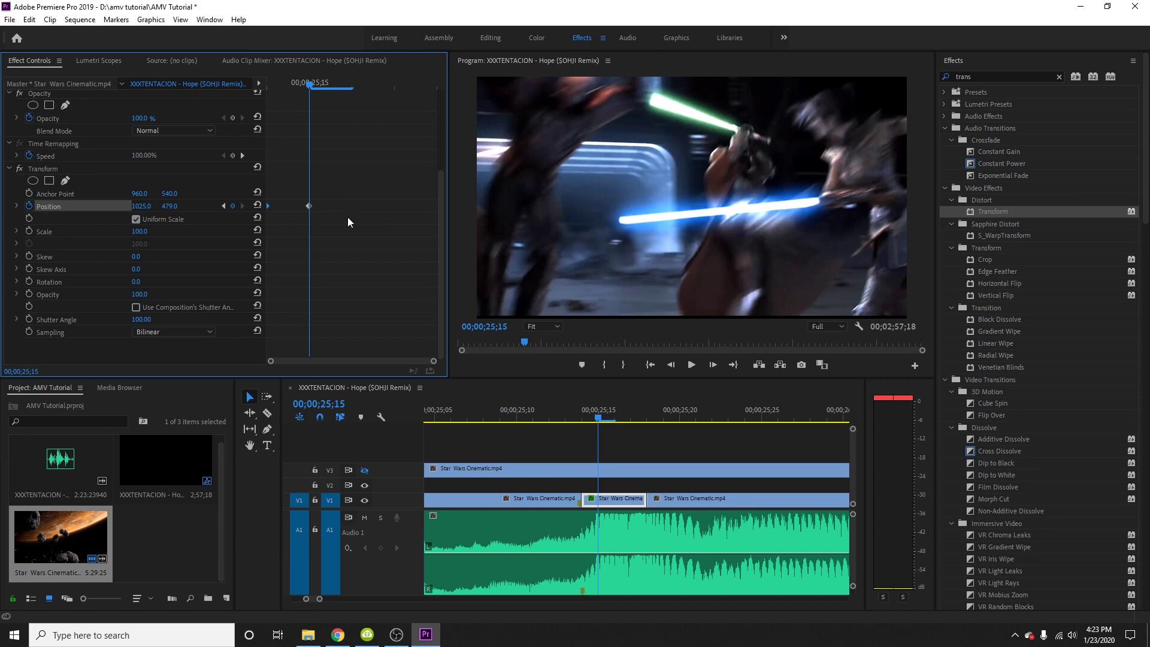
Add Transform position keyframes of 877, 585 on 00;00;25;16 and 1028, 498 on 00;00;25;17
{"action": "key", "text": "Right"}
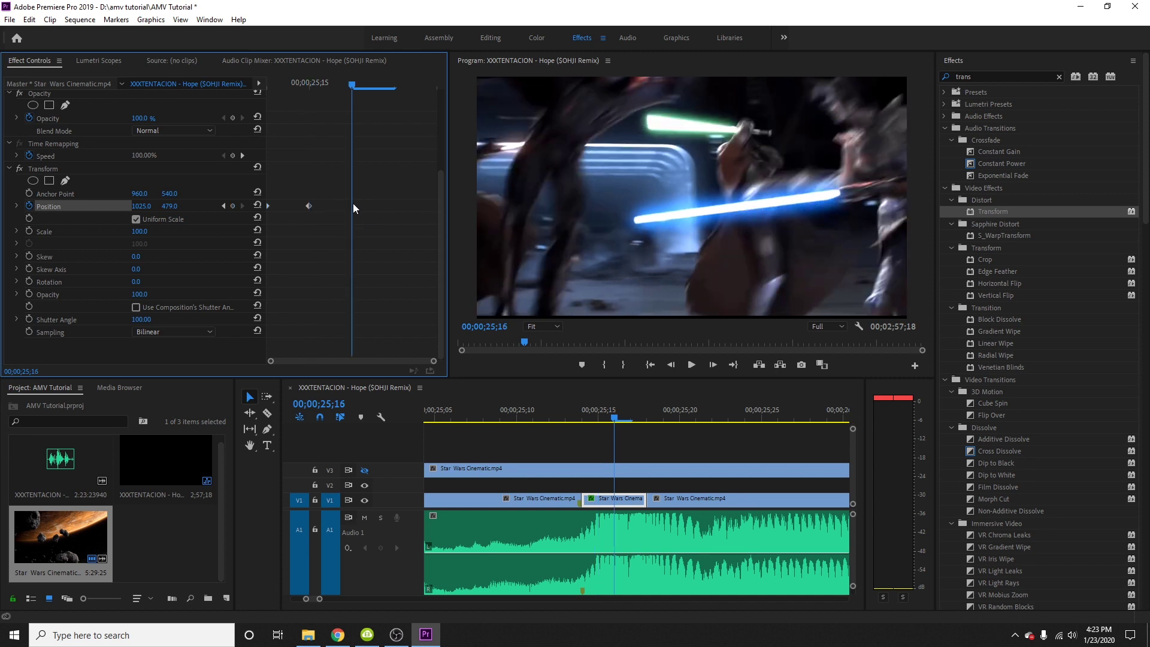
{"action": "left_click_drag", "start_coordinate": [143, 206], "coordinate": [56, 206]}
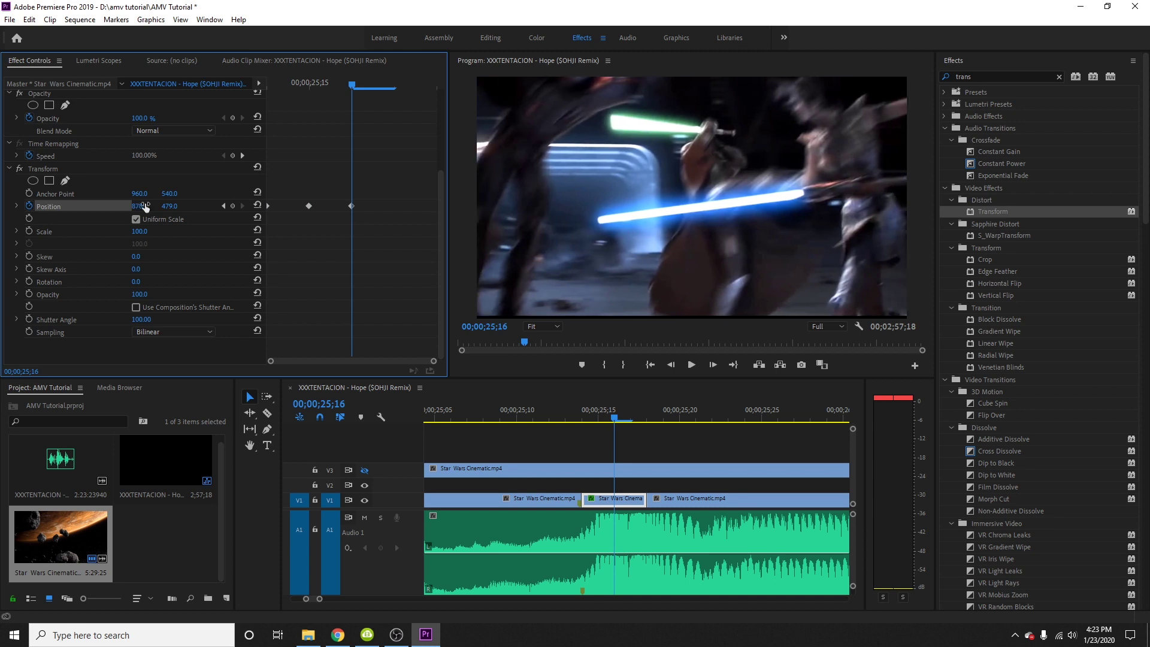
{"action": "key", "text": "Left"}
{"action": "left_click_drag", "start_coordinate": [168, 206], "coordinate": [232, 206]}
{"action": "key", "text": "Right"}
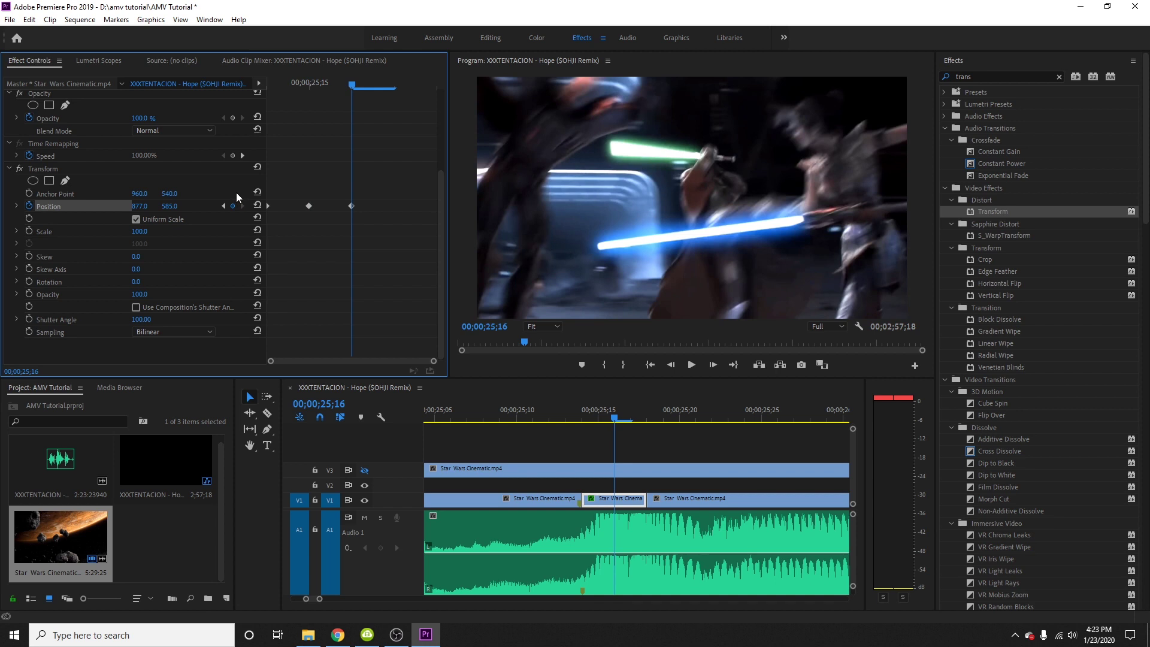
{"action": "key", "text": "Right"}
{"action": "left_click_drag", "start_coordinate": [139, 206], "coordinate": [230, 206]}
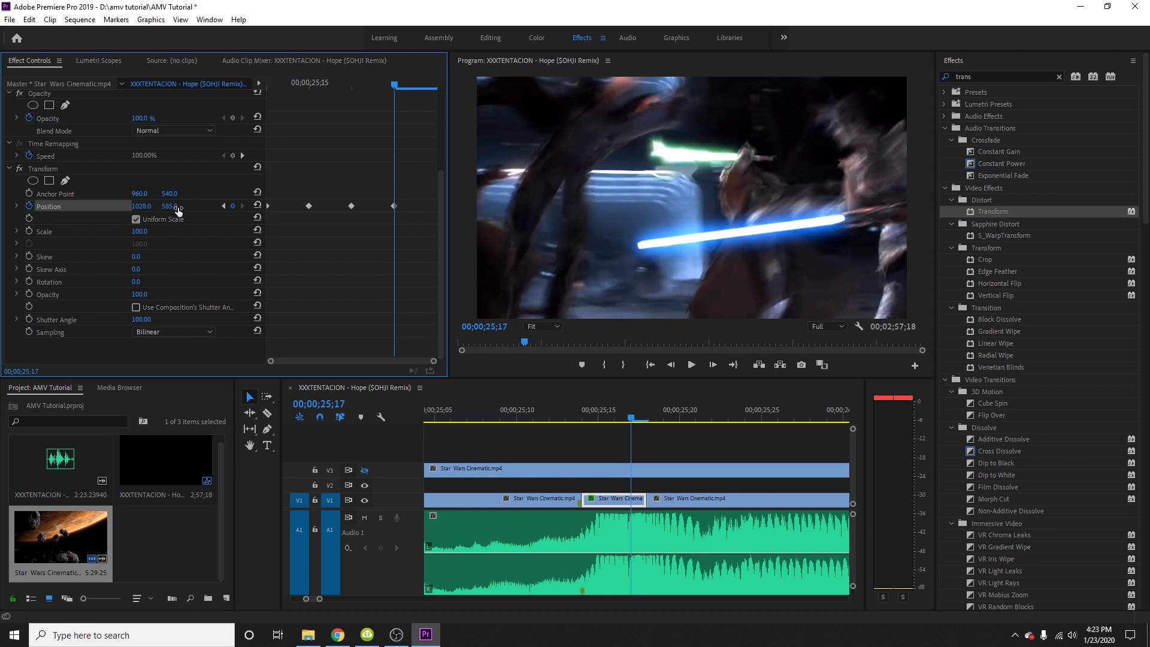
{"action": "left_click_drag", "start_coordinate": [170, 206], "coordinate": [112, 206]}
Go back to about 00;00;25;06 and review the shake at the first beat cut
{"action": "left_click_drag", "start_coordinate": [587, 412], "coordinate": [548, 412]}
{"action": "left_click_drag", "start_coordinate": [319, 599], "coordinate": [344, 599]}
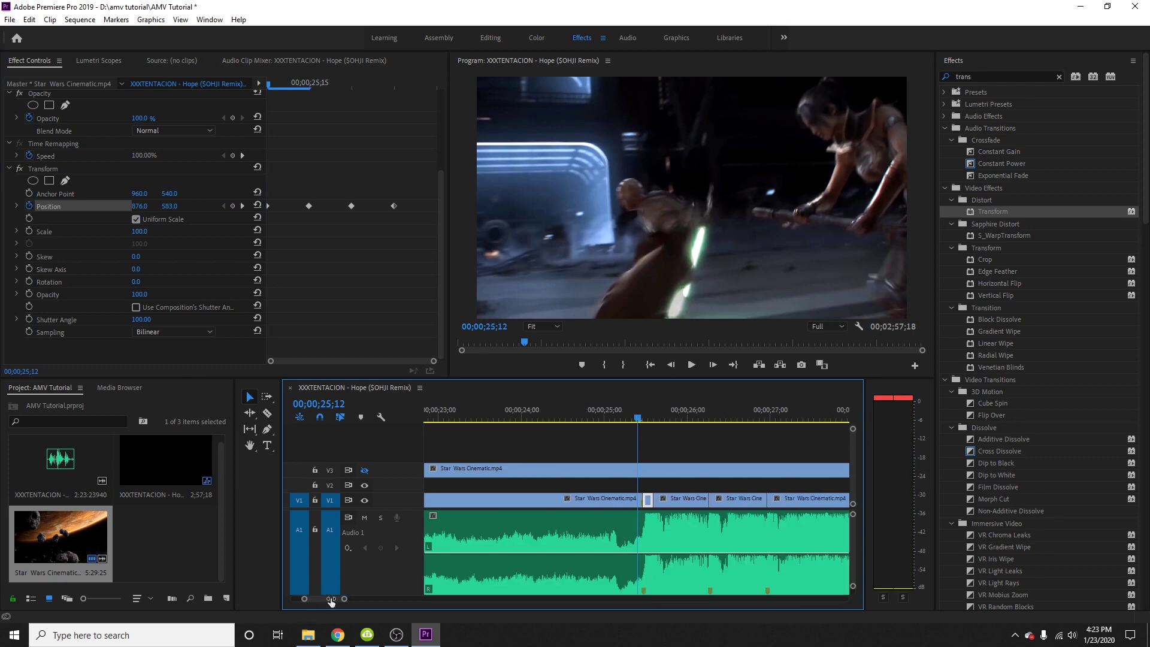
{"action": "left_click", "coordinate": [609, 412]}
{"action": "mouse_move", "coordinate": [609, 412]}
{"action": "left_mouse_down"}
{"action": "mouse_move", "coordinate": [649, 412]}
{"action": "mouse_move", "coordinate": [622, 412]}
{"action": "left_mouse_up"}
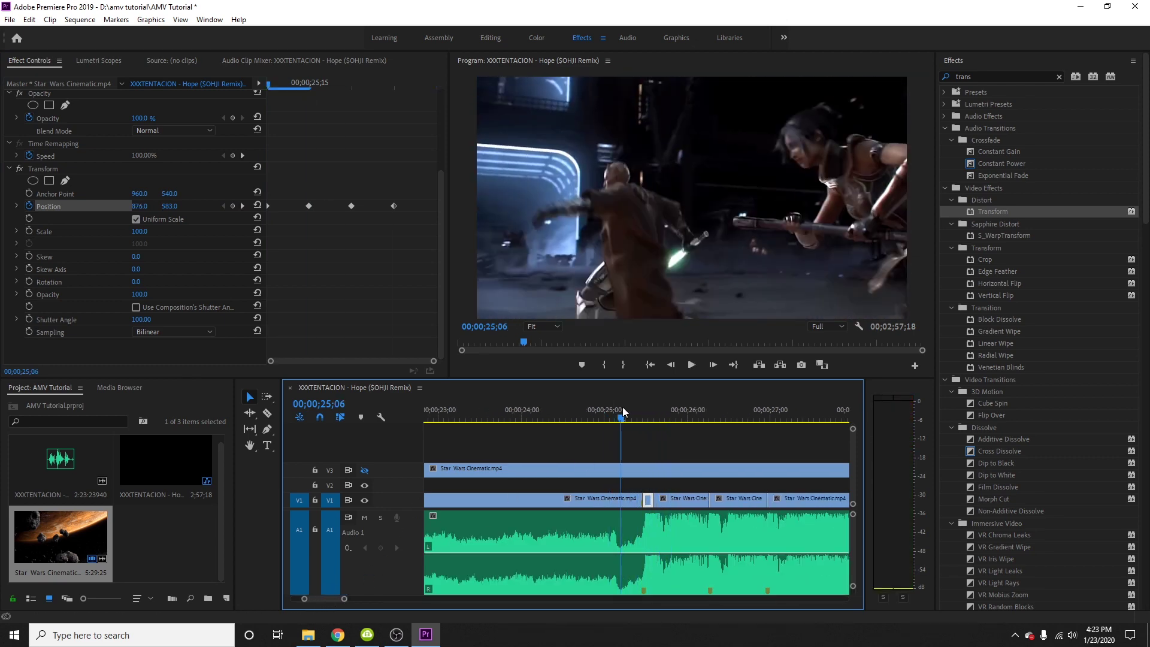
Go to the second beat cut at 00;00;26;08, advance four frames to 00;00;26;12, and split the V1 clip there
{"action": "scroll", "coordinate": [638, 412], "scroll_direction": "down", "scroll_amount": 2}
{"action": "left_click", "coordinate": [621, 412]}
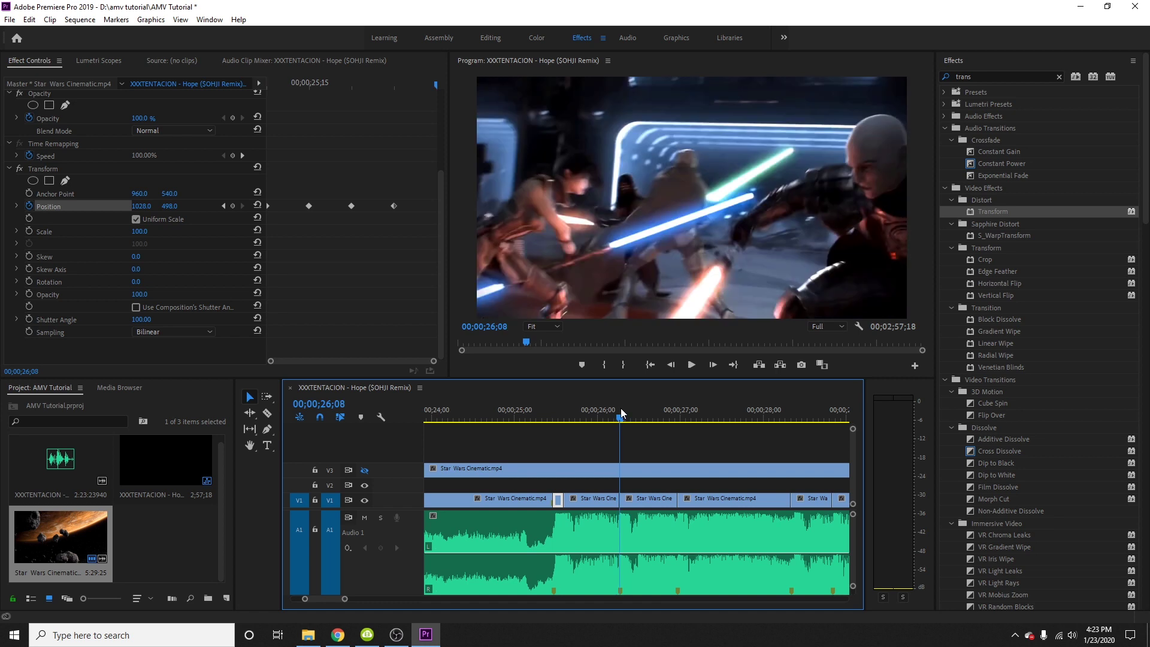
{"action": "left_click_drag", "start_coordinate": [345, 598], "coordinate": [334, 601]}
{"action": "scroll", "coordinate": [552, 501], "scroll_direction": "down", "scroll_amount": 2}
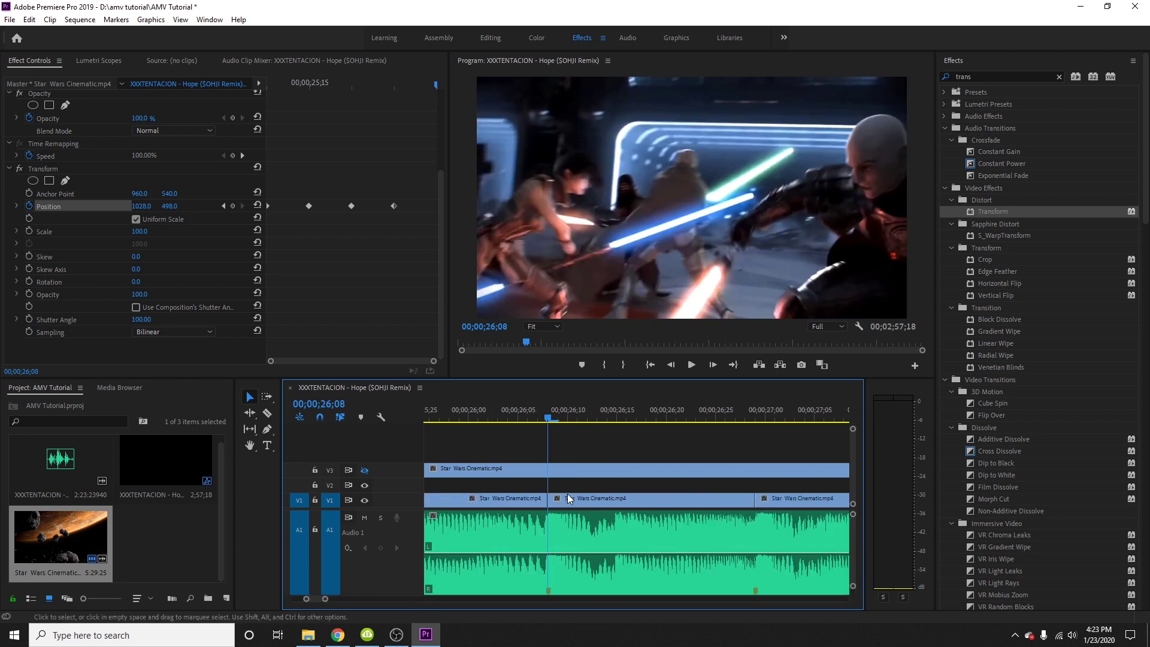
{"action": "left_click", "coordinate": [551, 501]}
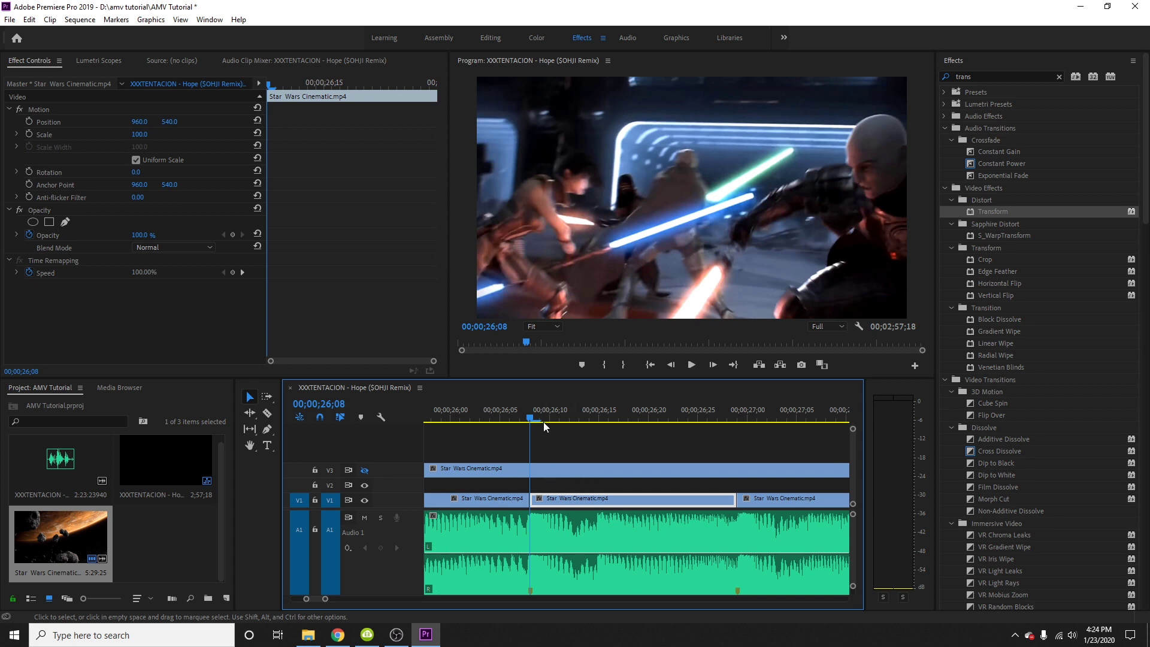
{"action": "mouse_move", "coordinate": [529, 423]}
{"action": "left_mouse_down"}
{"action": "mouse_move", "coordinate": [516, 422]}
{"action": "mouse_move", "coordinate": [526, 429]}
{"action": "left_mouse_up"}
{"action": "key", "text": "Right"}
{"action": "key", "text": "Right"}
{"action": "key", "text": "Right"}
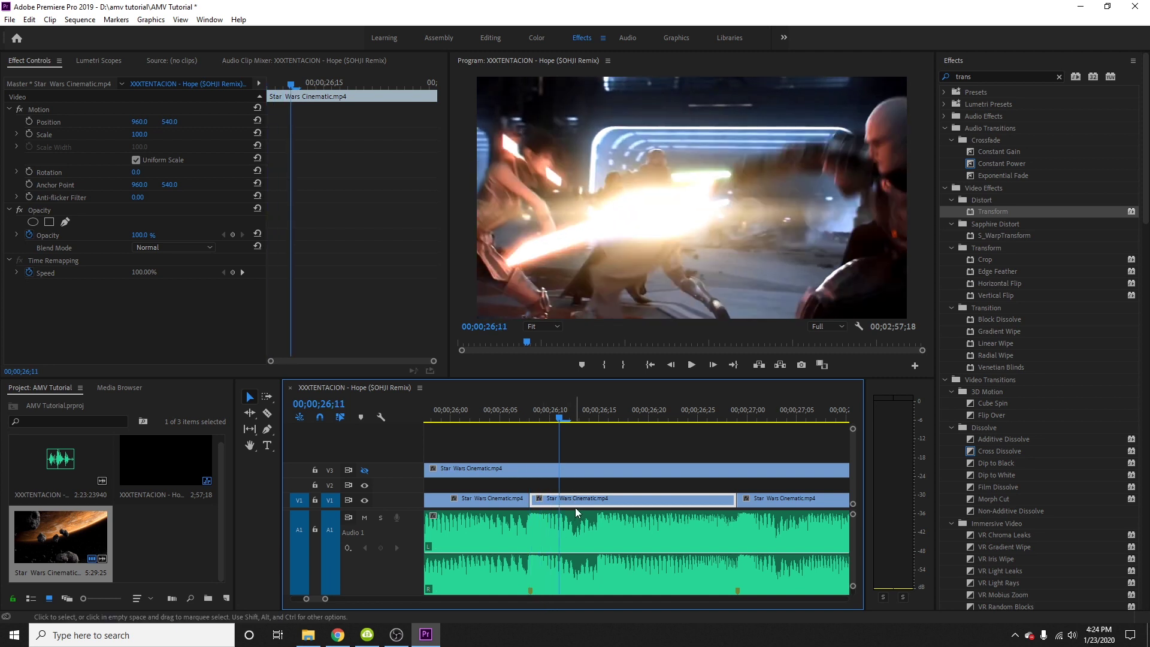
{"action": "key", "text": "Right"}
{"action": "key", "text": "ctrl+k"}
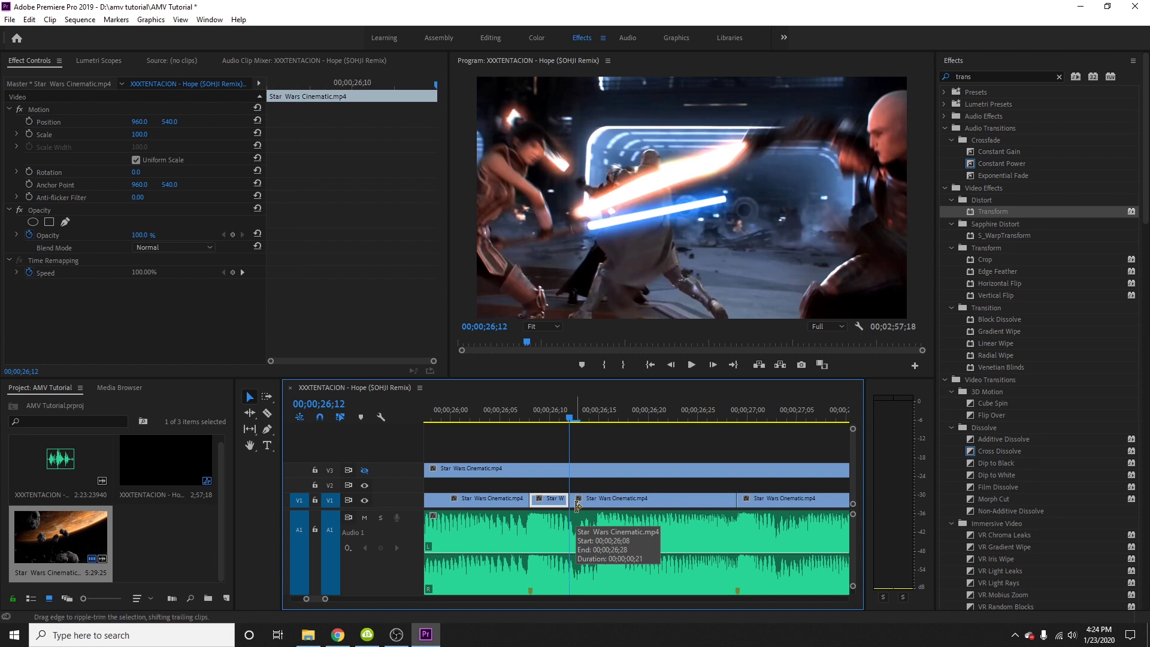
Return to 00;00;26;08, apply the Transform effect to the new short segment, and set its Motion scale to 110
{"action": "key", "text": "="}
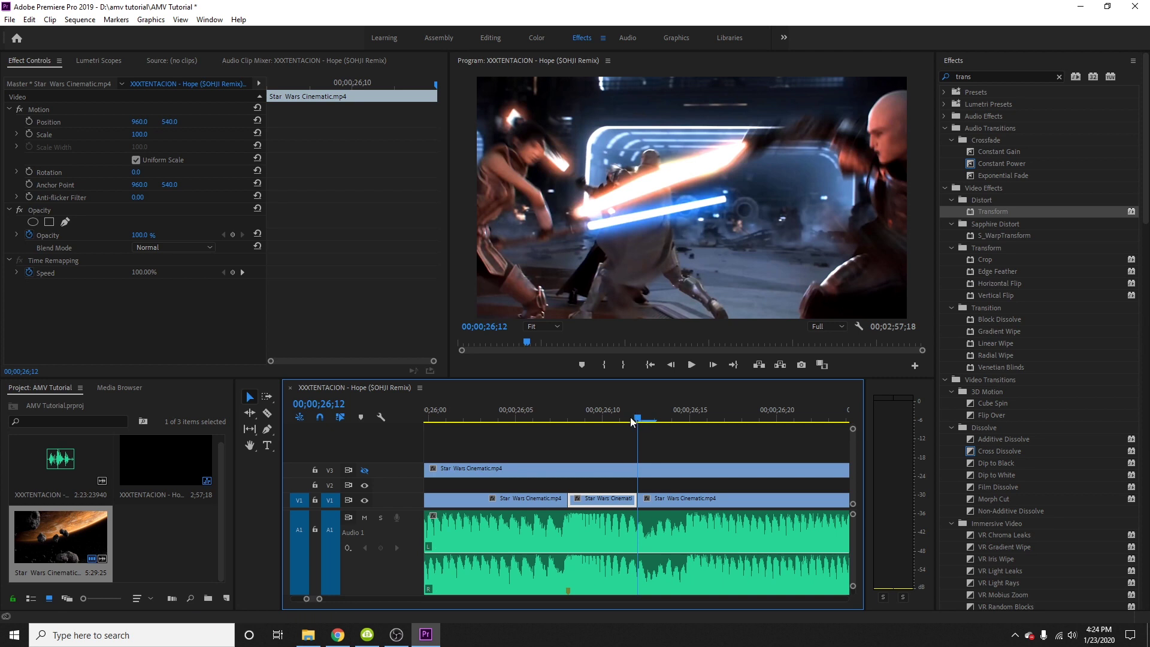
{"action": "left_click_drag", "start_coordinate": [630, 417], "coordinate": [563, 438]}
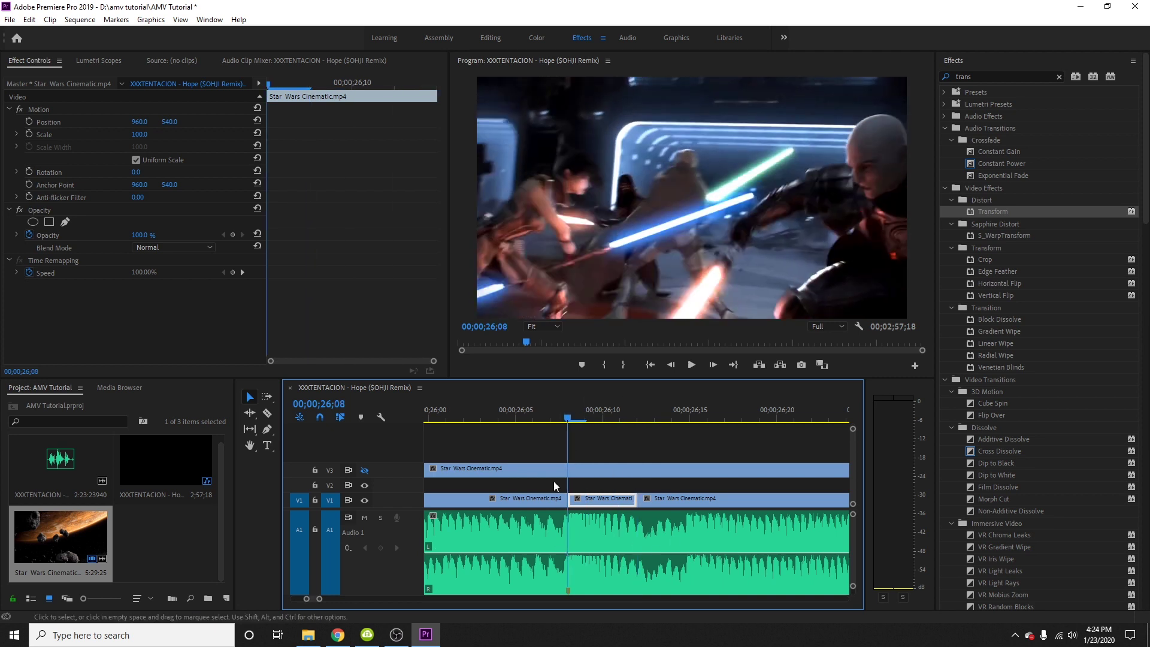
{"action": "mouse_move", "coordinate": [569, 416]}
{"action": "left_mouse_down"}
{"action": "mouse_move", "coordinate": [639, 436]}
{"action": "mouse_move", "coordinate": [568, 435]}
{"action": "left_mouse_up"}
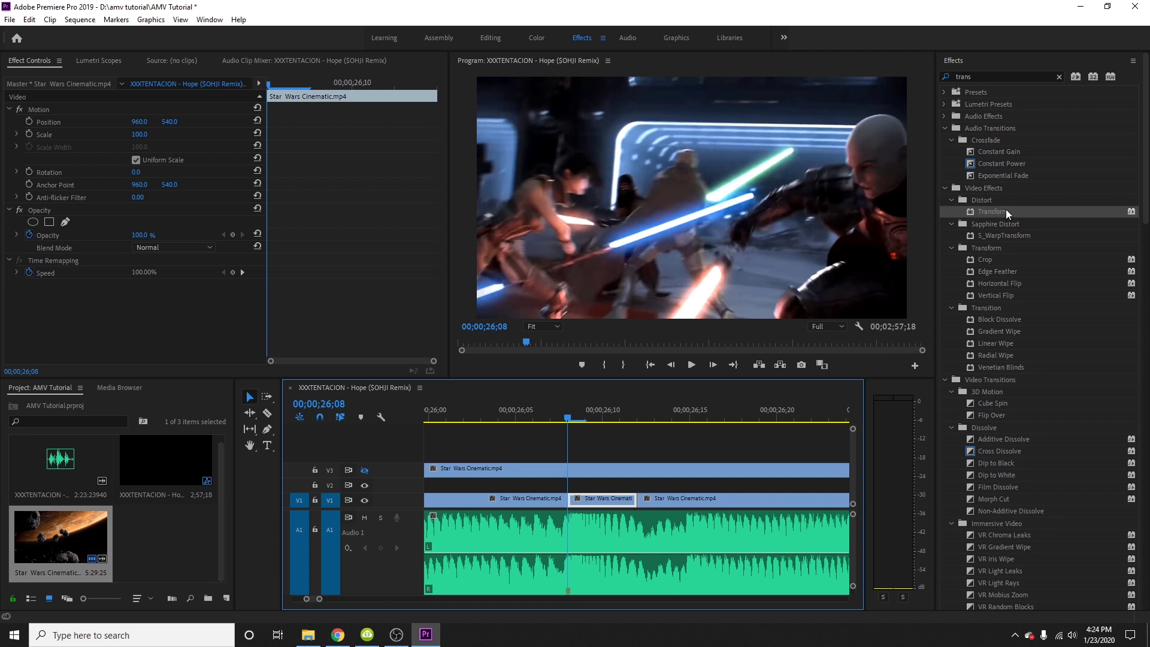
{"action": "left_click_drag", "start_coordinate": [1007, 214], "coordinate": [625, 502]}
{"action": "left_click", "coordinate": [148, 133]}
{"action": "type", "text": "11"}
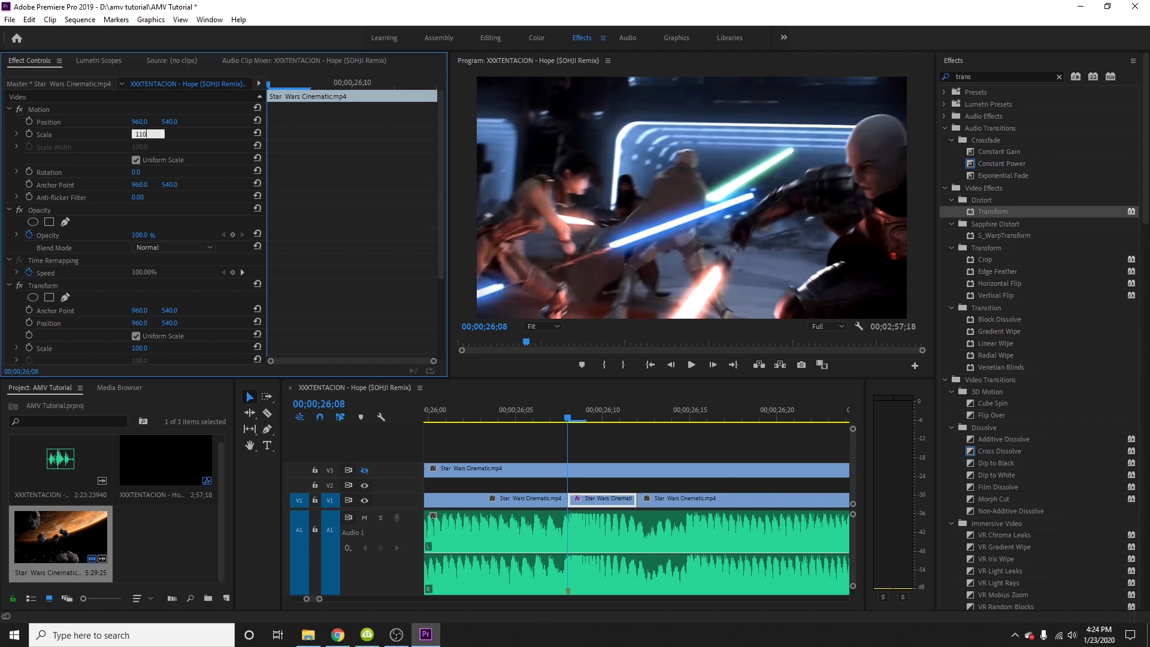
{"action": "type", "text": "0"}
{"action": "key", "text": "Return"}
Turn off the composition's shutter angle in this segment's Transform effect and set the shutter angle to 100
{"action": "scroll", "coordinate": [139, 308], "scroll_direction": "down", "scroll_amount": 4}
{"action": "left_click", "coordinate": [137, 306]}
{"action": "left_click", "coordinate": [144, 319]}
{"action": "type", "text": "1"}
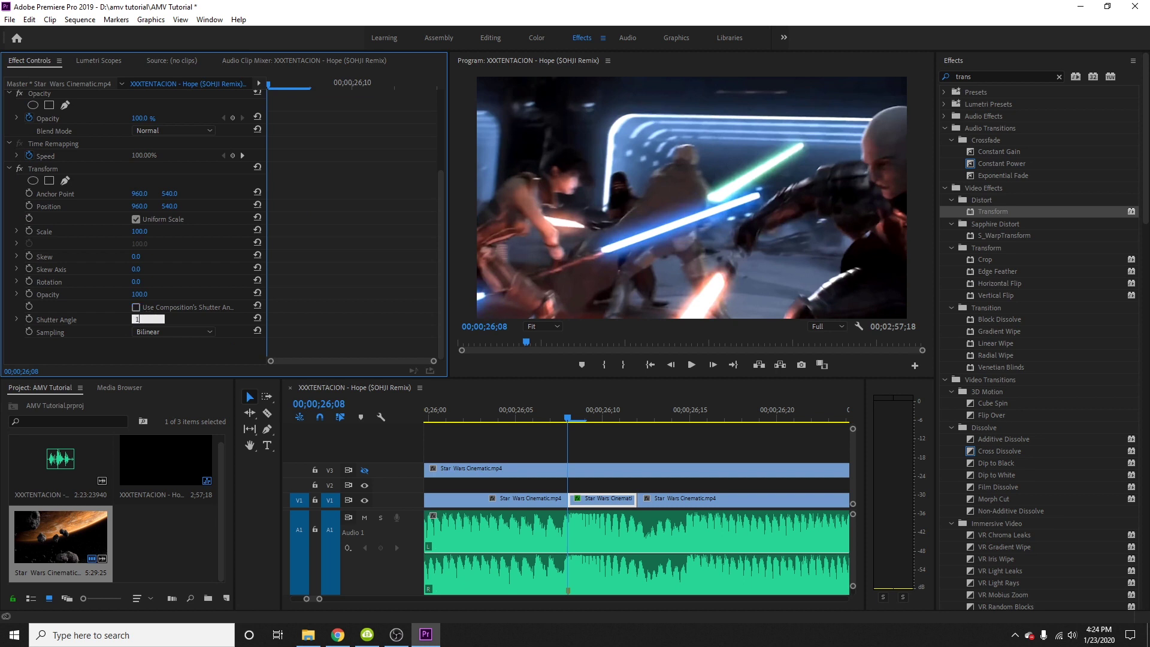
{"action": "type", "text": "00"}
{"action": "key", "text": "Return"}
Go back to the first short segment at 00;00;25;14 and copy all of its Transform position keyframes
{"action": "scroll", "coordinate": [615, 450], "scroll_direction": "up", "scroll_amount": 2}
{"action": "scroll", "coordinate": [614, 450], "scroll_direction": "up", "scroll_amount": 3}
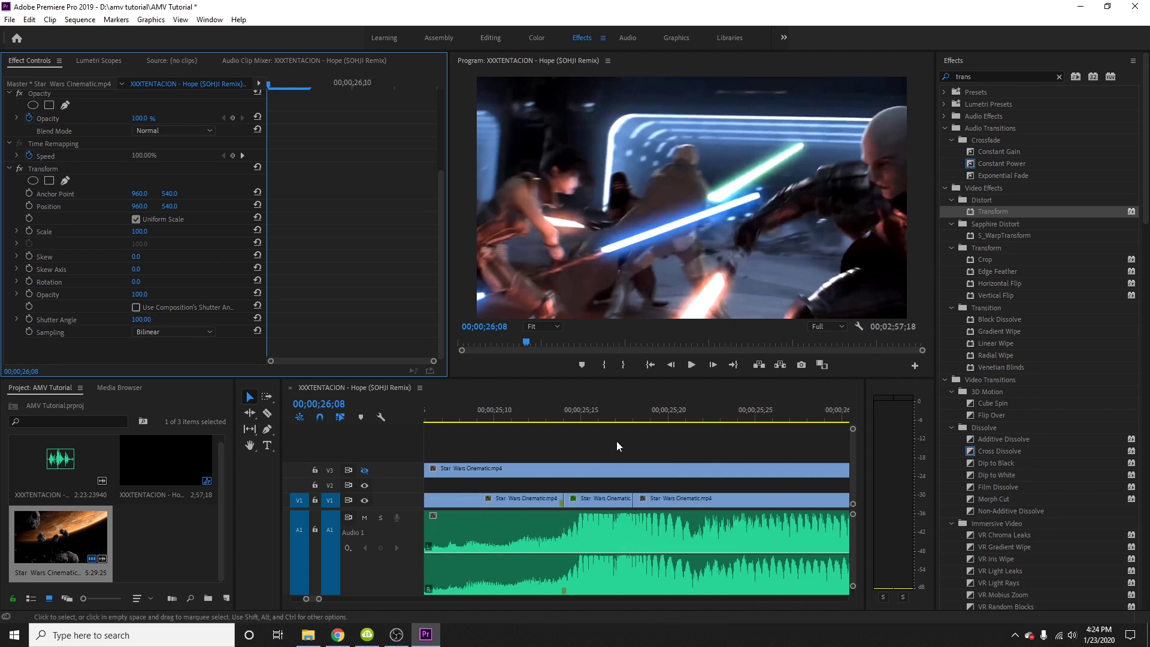
{"action": "left_click", "coordinate": [566, 413]}
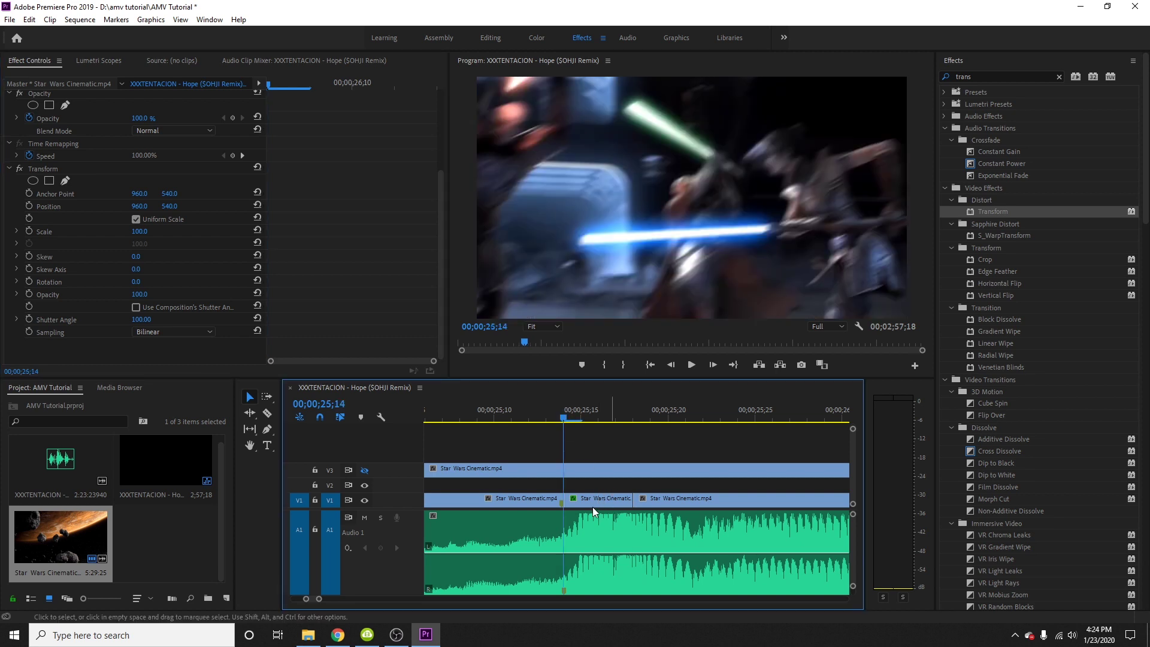
{"action": "left_click", "coordinate": [602, 502]}
{"action": "left_click_drag", "start_coordinate": [422, 311], "coordinate": [259, 331]}
{"action": "key", "text": "ctrl+c"}
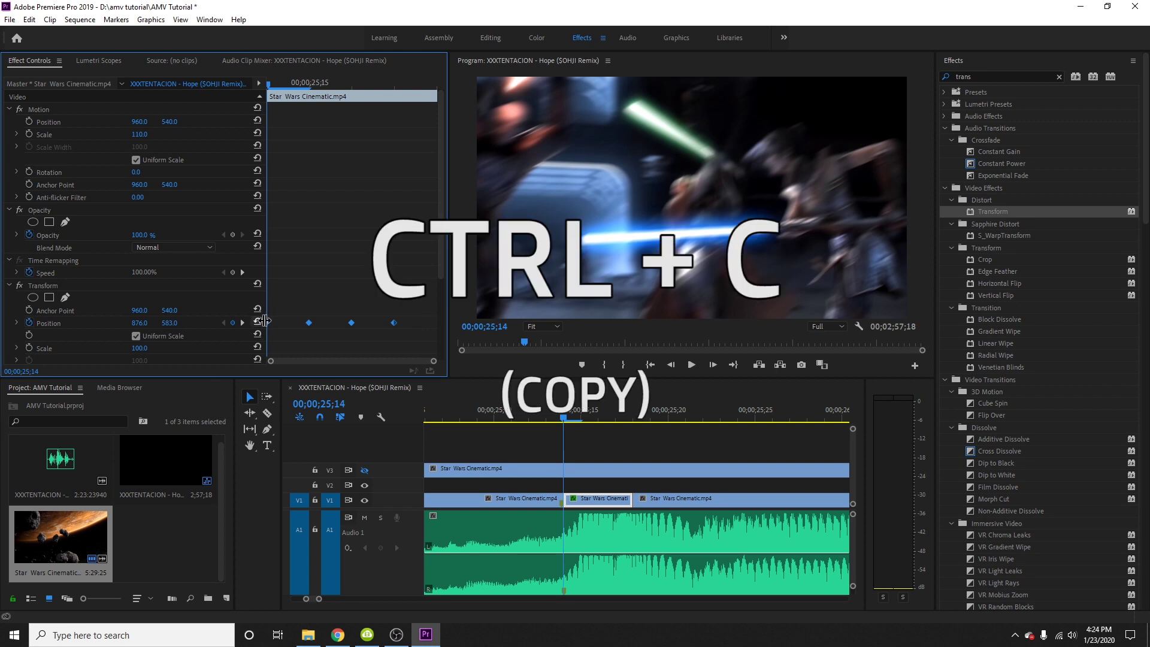
Paste the copied Transform position keyframes onto the second short segment, starting at 00;00;26;08
{"action": "scroll", "coordinate": [676, 431], "scroll_direction": "down", "scroll_amount": 3}
{"action": "scroll", "coordinate": [675, 430], "scroll_direction": "down", "scroll_amount": 2}
{"action": "left_click", "coordinate": [640, 418]}
{"action": "left_click", "coordinate": [660, 501]}
{"action": "left_click", "coordinate": [283, 322]}
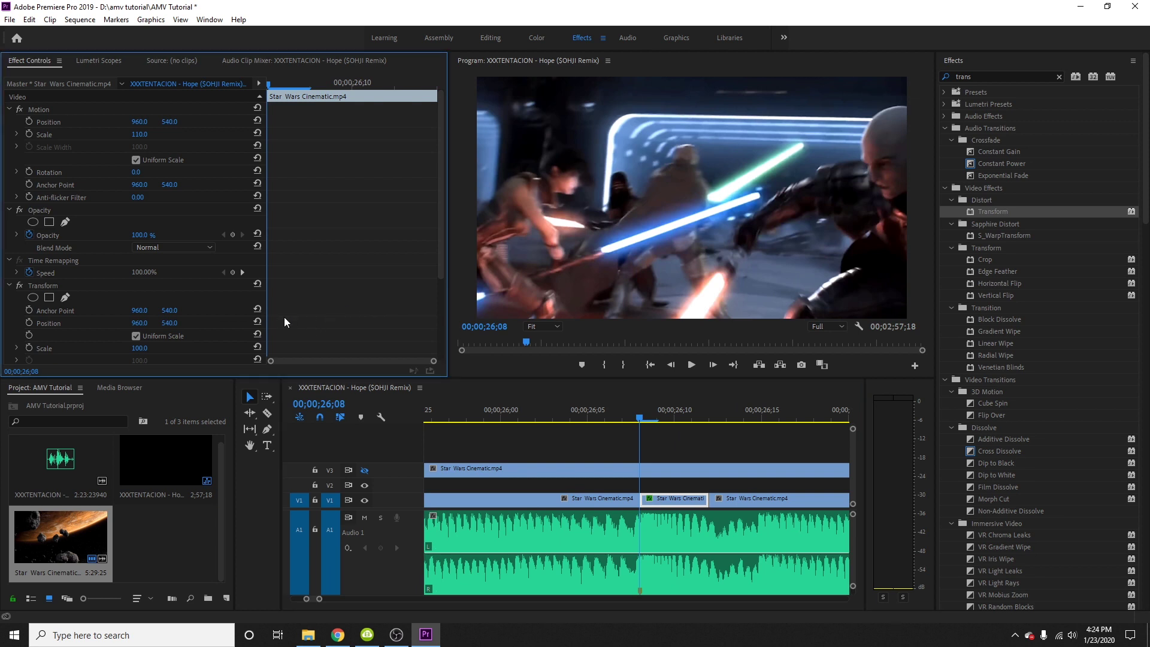
{"action": "key", "text": "ctrl+v"}
Play back the first two beat cuts on V1 to check the shake on both short segments
{"action": "left_click", "coordinate": [605, 417]}
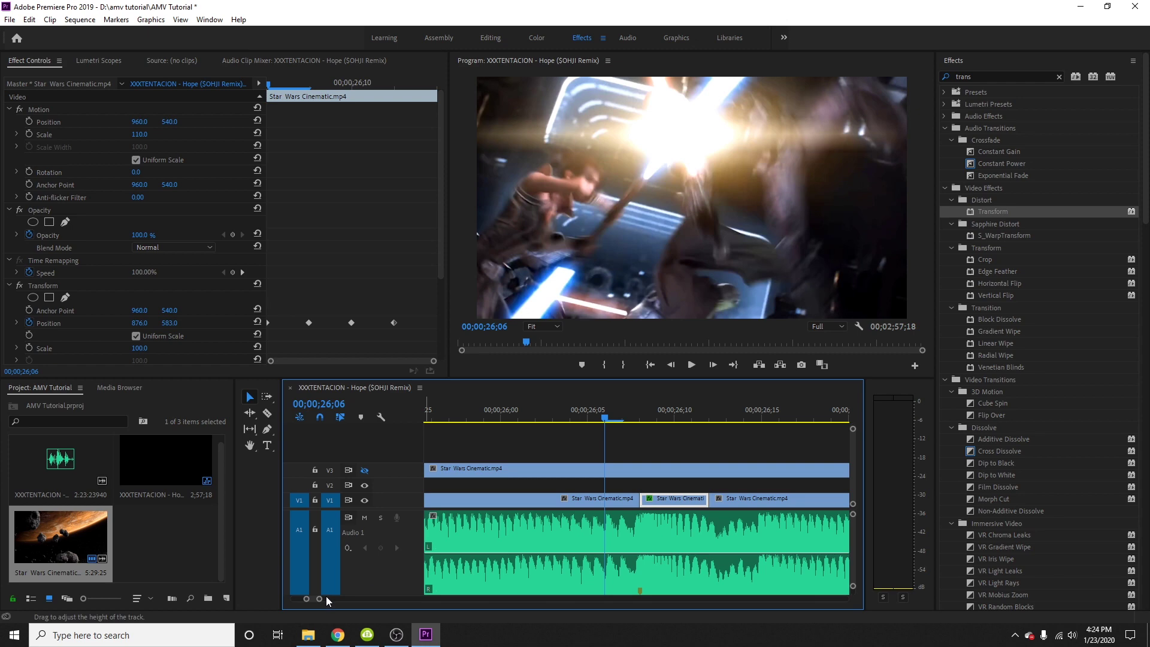
{"action": "left_click_drag", "start_coordinate": [319, 599], "coordinate": [334, 599]}
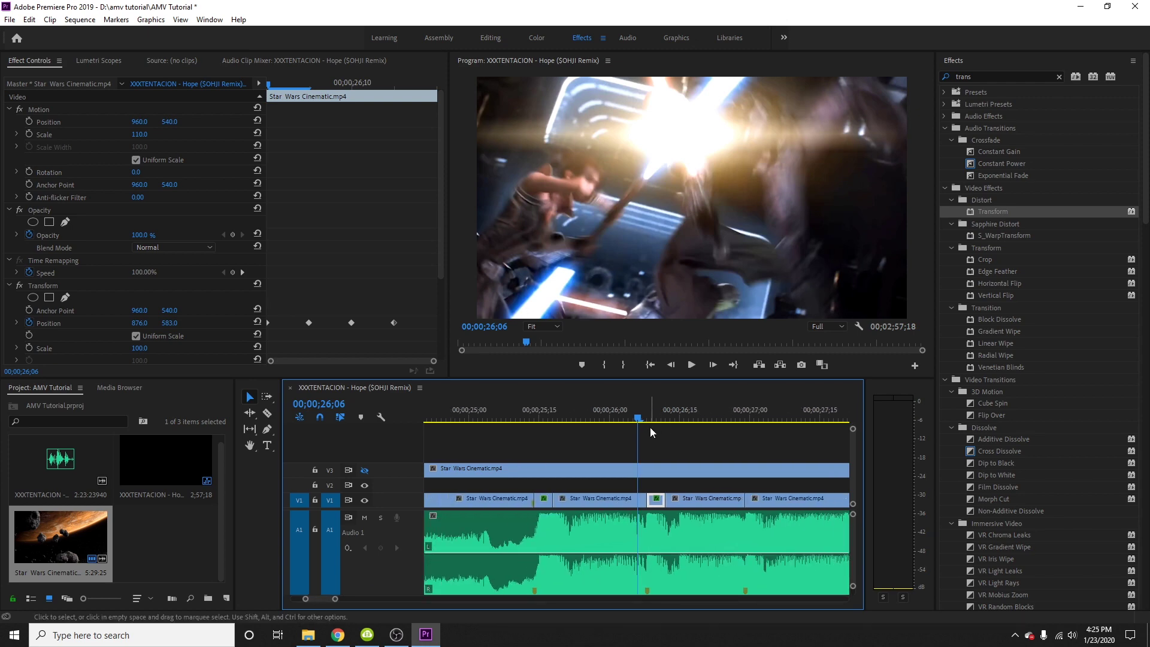
{"action": "left_click", "coordinate": [624, 415]}
{"action": "key", "text": "space"}
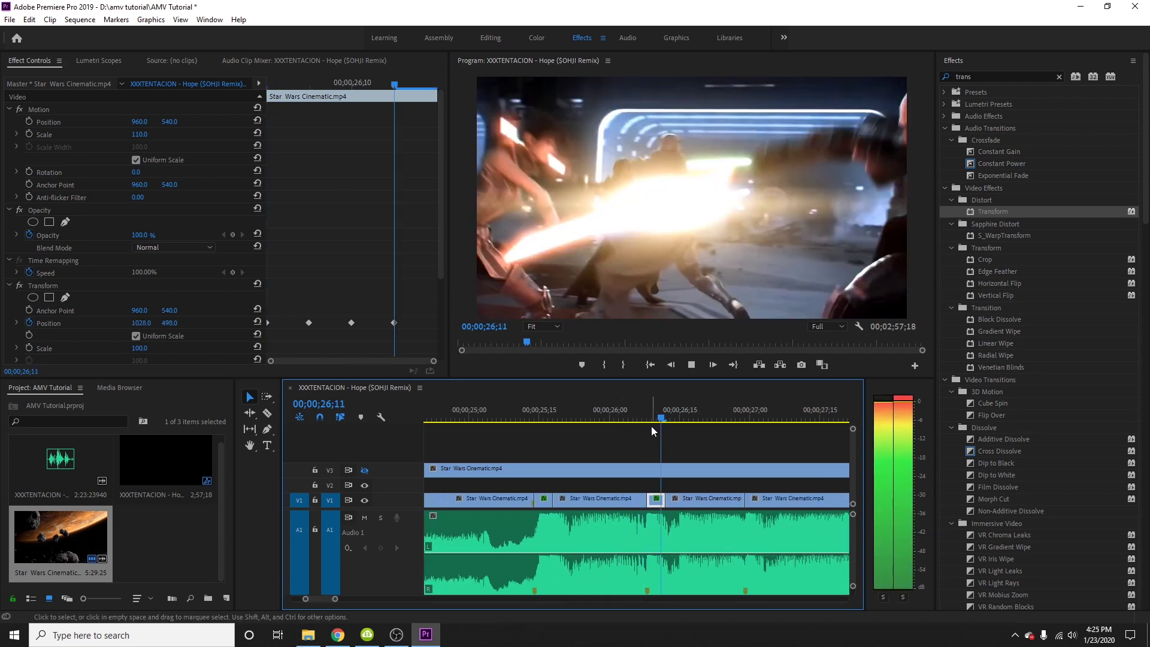
{"action": "left_click", "coordinate": [515, 406]}
{"action": "key", "text": "space"}
{"action": "scroll", "coordinate": [596, 422], "scroll_direction": "down", "scroll_amount": 3}
{"action": "left_click_drag", "start_coordinate": [577, 419], "coordinate": [617, 428]}
Play back the beat-cut section from 00;00;25;04 and return the playhead to 00;00;24;09
{"action": "left_click_drag", "start_coordinate": [334, 600], "coordinate": [320, 600]}
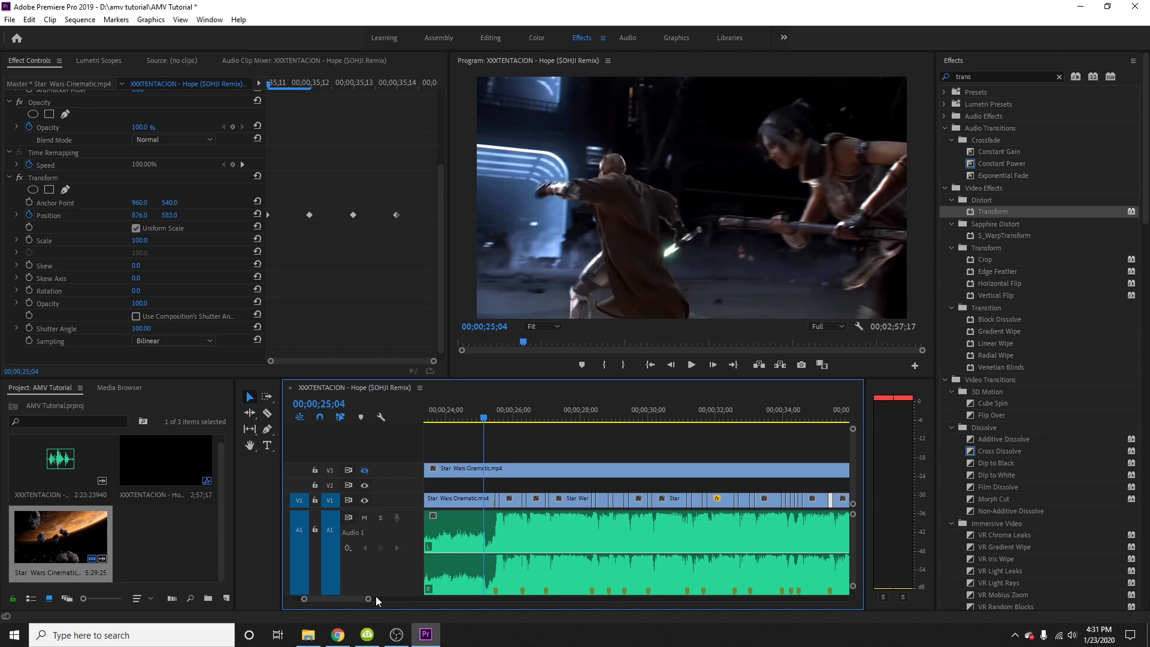
{"action": "left_click_drag", "start_coordinate": [371, 600], "coordinate": [347, 600]}
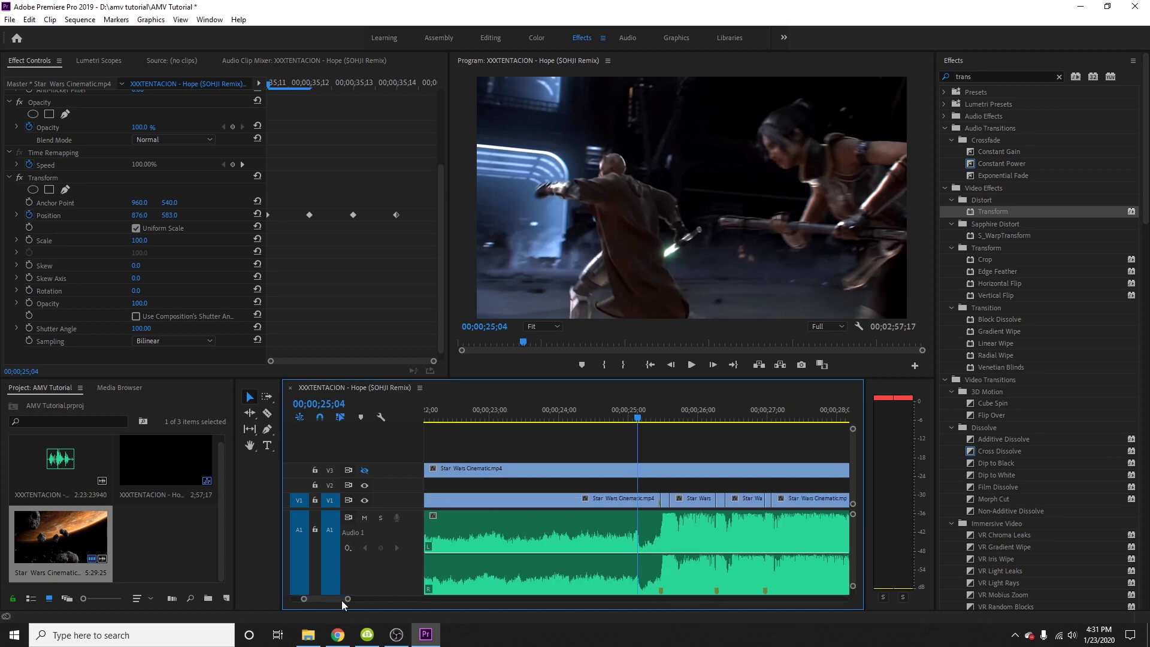
{"action": "key", "text": "space"}
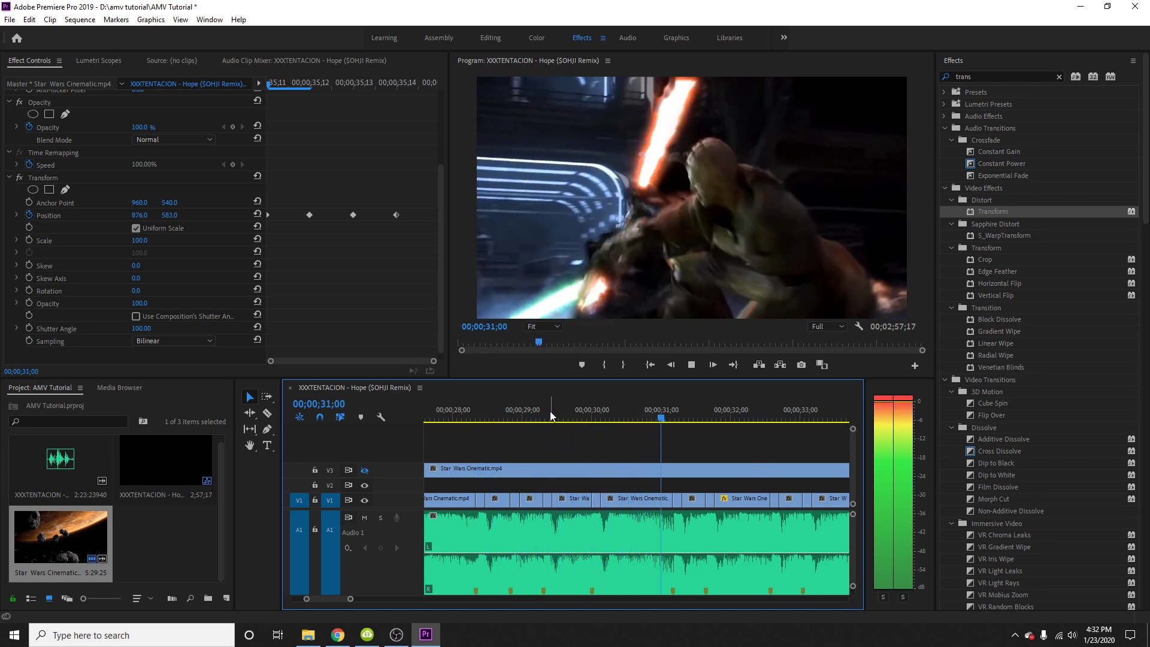
{"action": "key", "text": "space"}
{"action": "key", "text": "minus"}
{"action": "key", "text": "minus"}
{"action": "key", "text": "minus"}
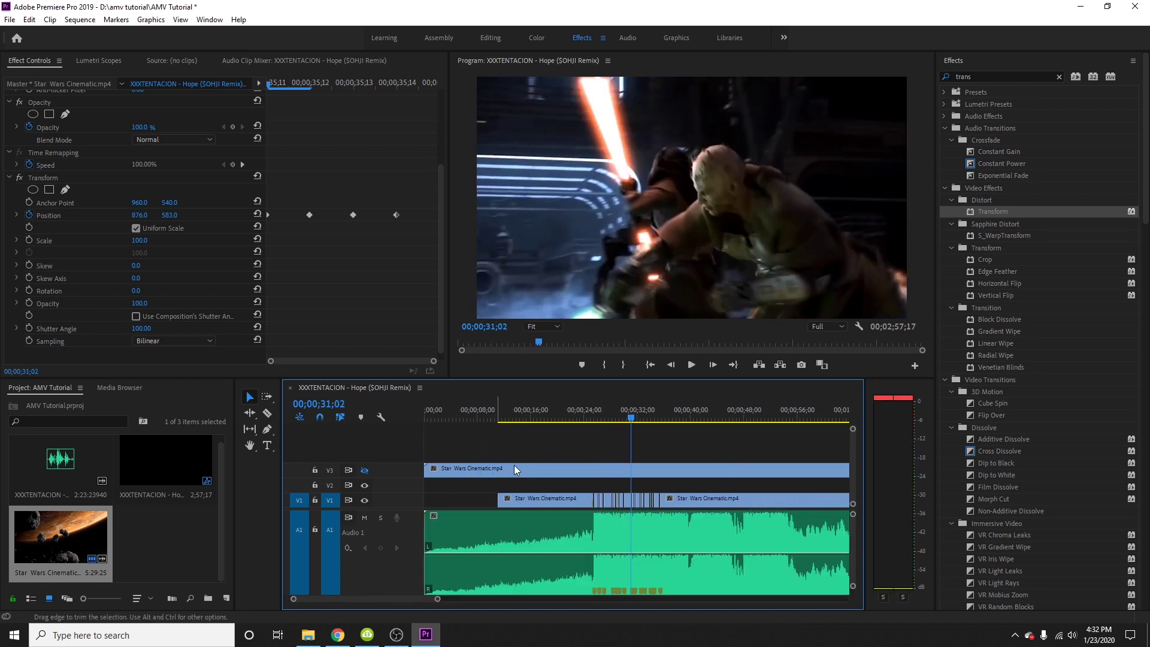
{"action": "left_click", "coordinate": [587, 413]}
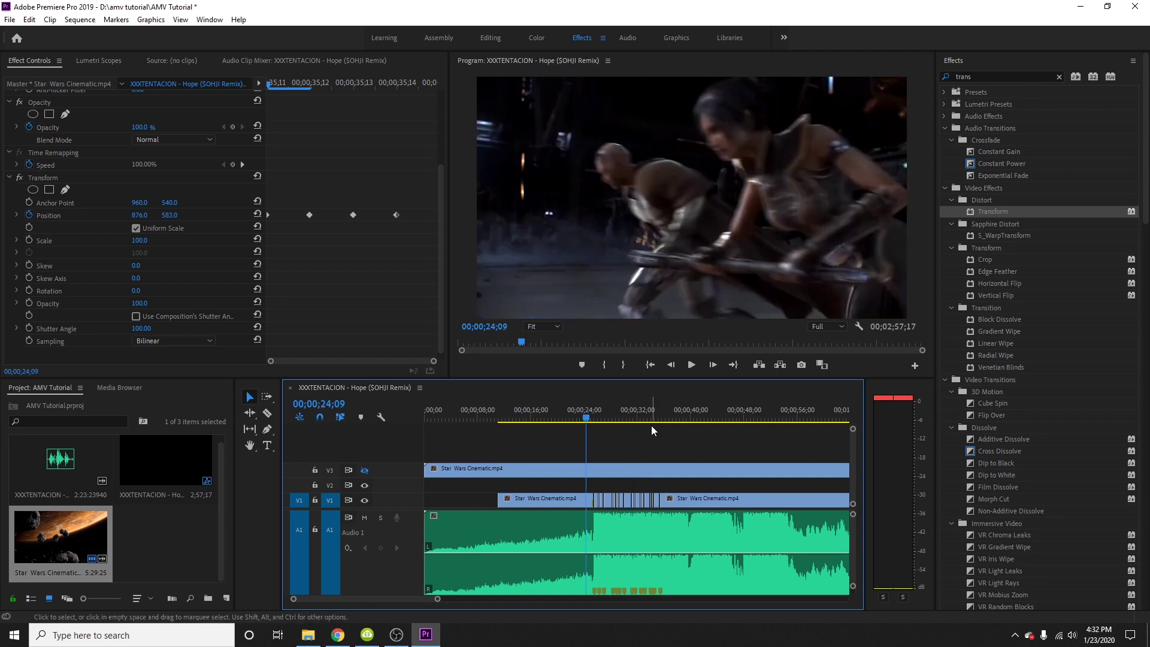
Create a 1920 × 1080 adjustment layer at 29.97 fps Drop-Frame and place it on V2 at the sequence start
{"action": "left_click", "coordinate": [1058, 77]}
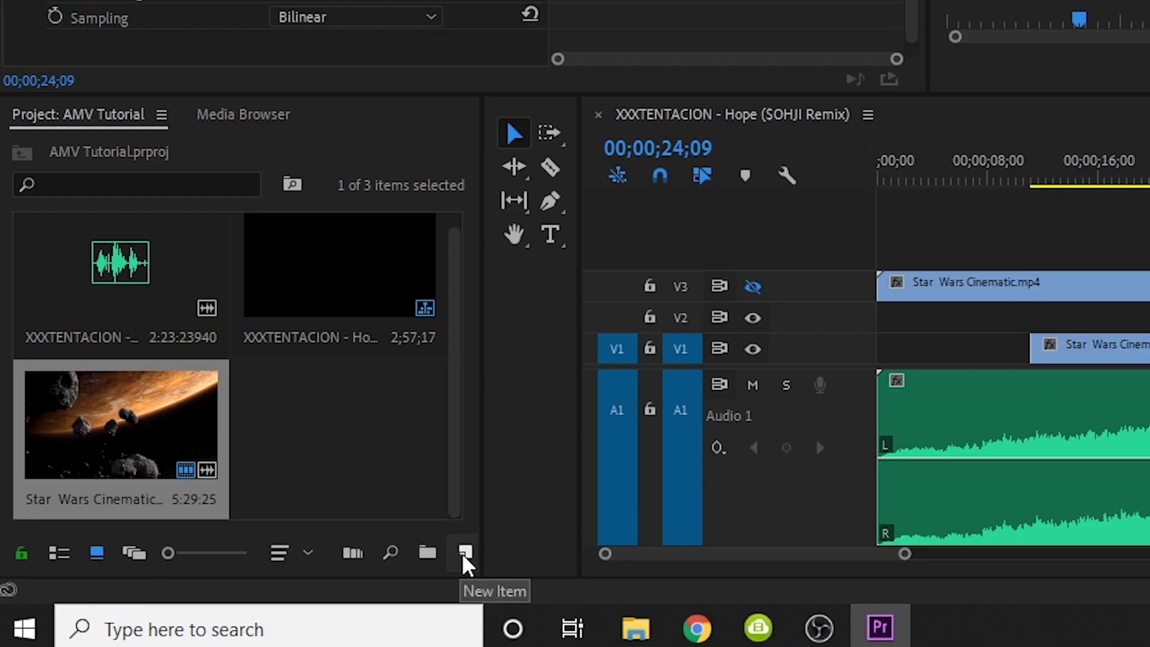
{"action": "left_click", "coordinate": [464, 556]}
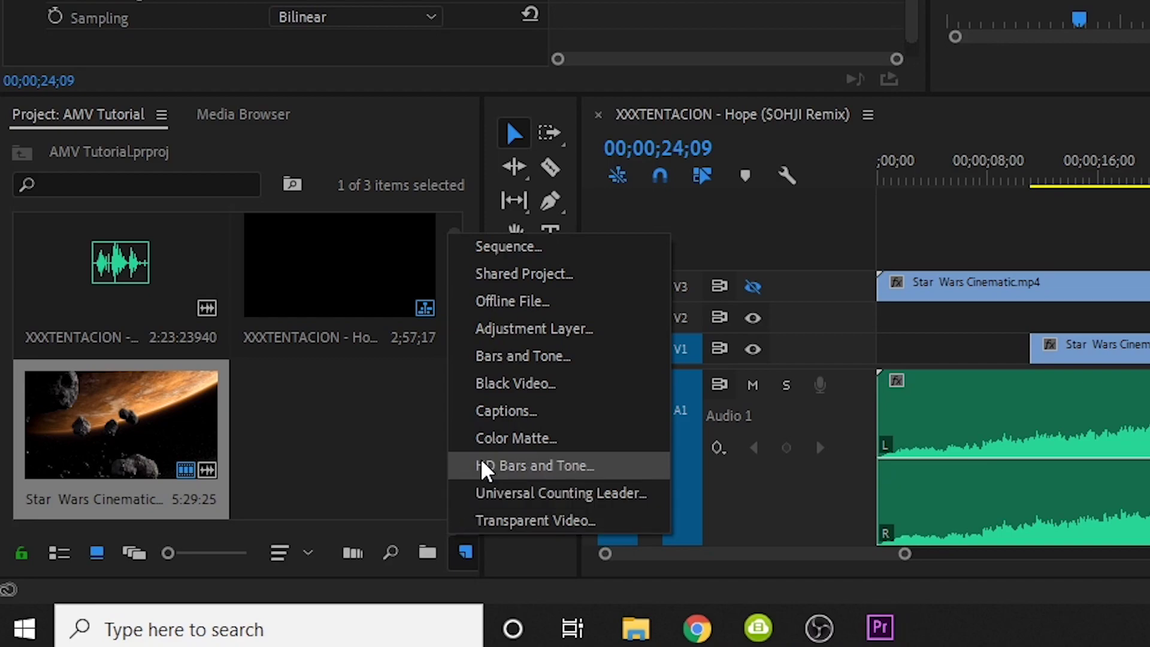
{"action": "left_click", "coordinate": [531, 329]}
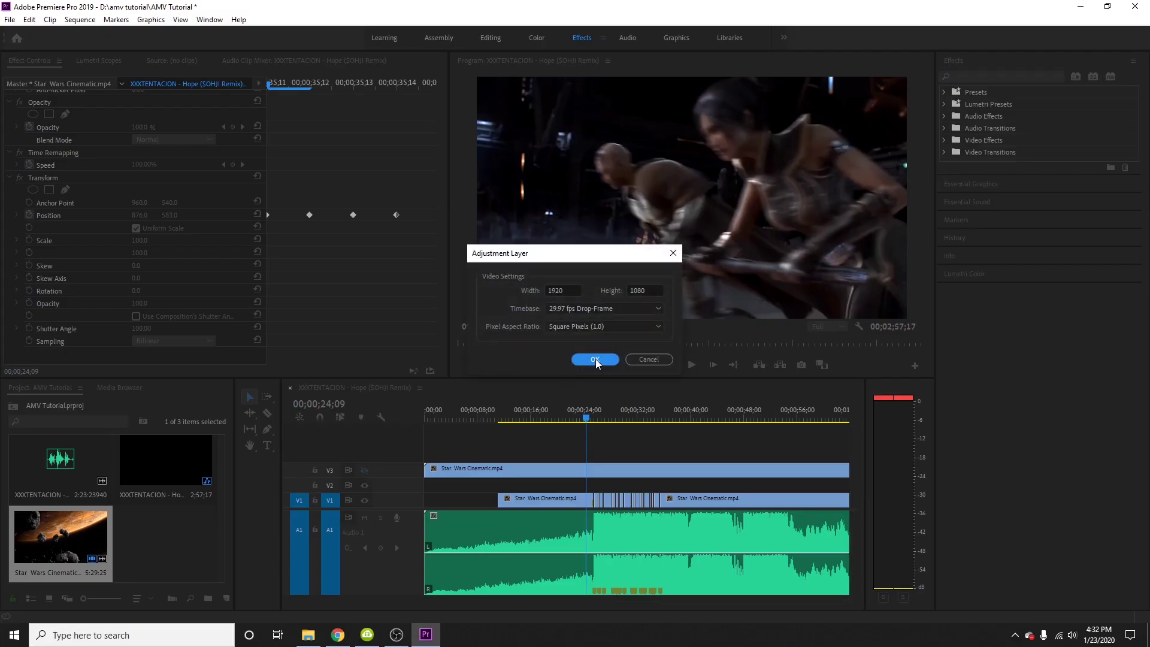
{"action": "left_click", "coordinate": [595, 359]}
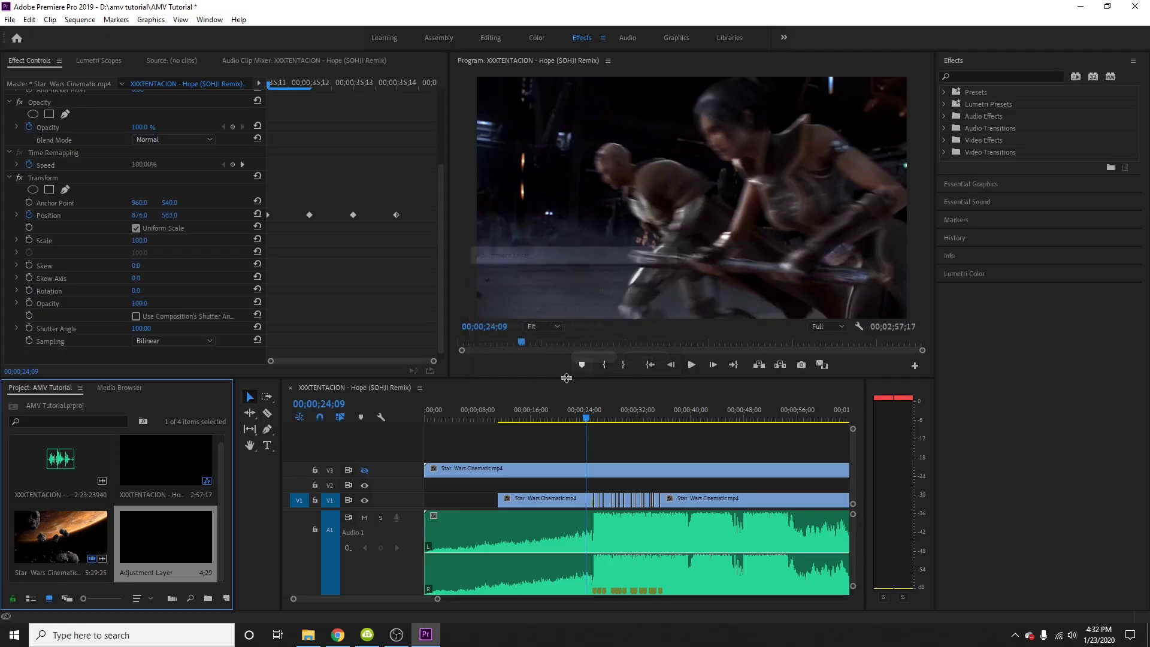
{"action": "left_click_drag", "start_coordinate": [277, 512], "coordinate": [432, 485]}
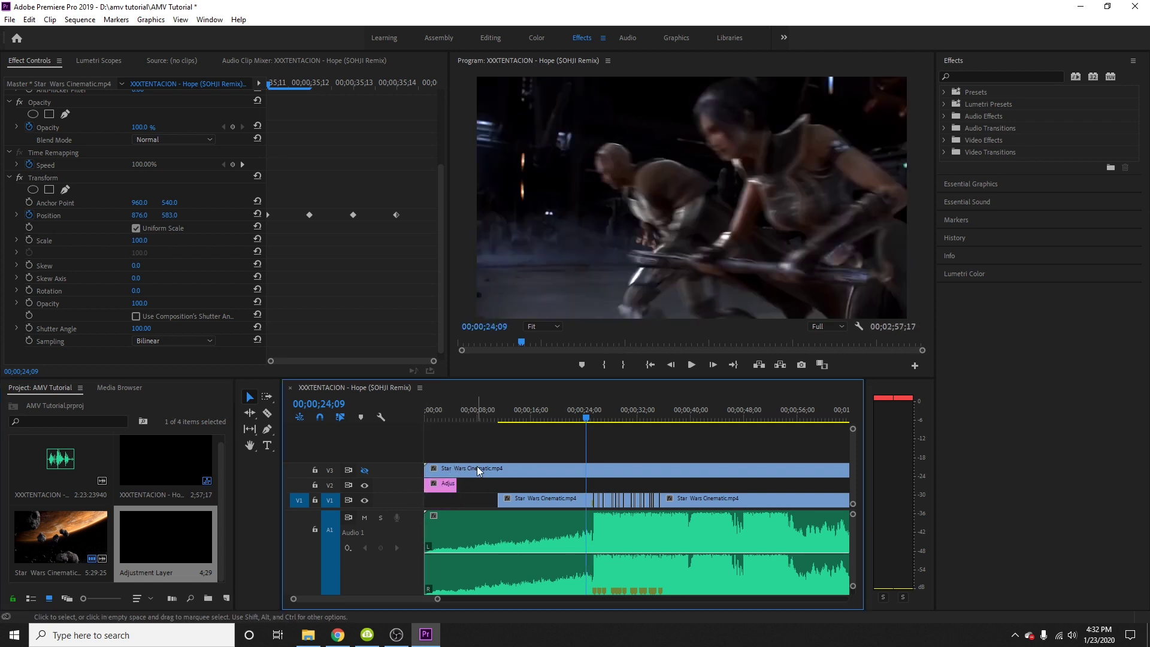
Move the Star Wars Cinematic clip on hidden track V3 far along the timeline, clear of the edited section
{"action": "left_click", "coordinate": [365, 468]}
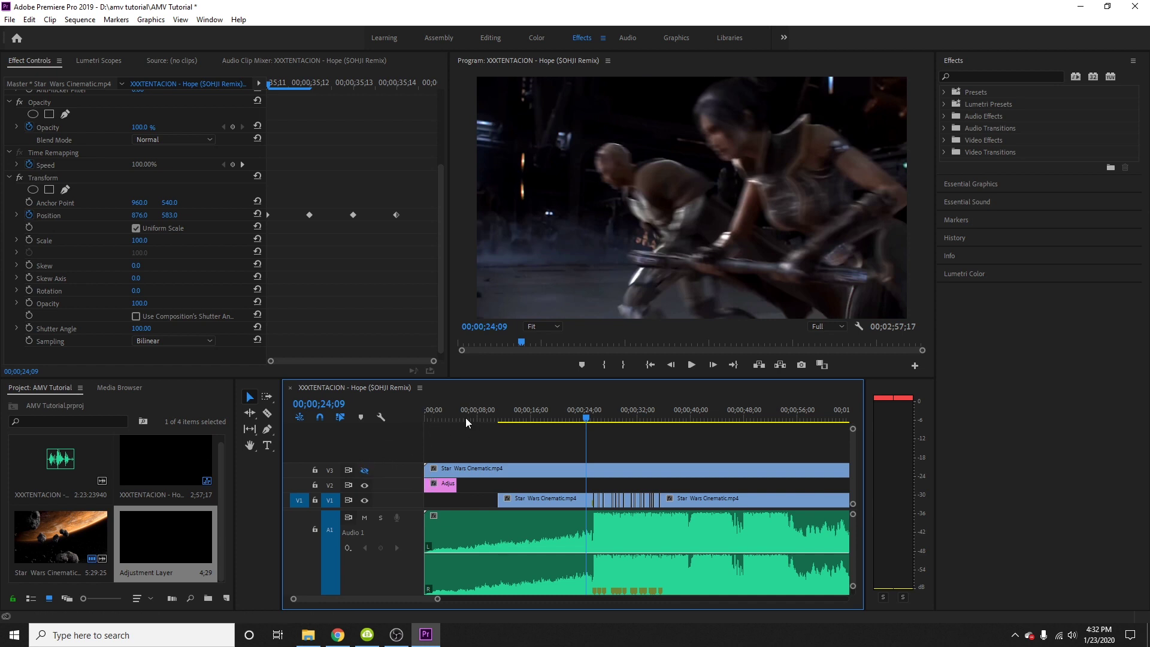
{"action": "left_click", "coordinate": [466, 415]}
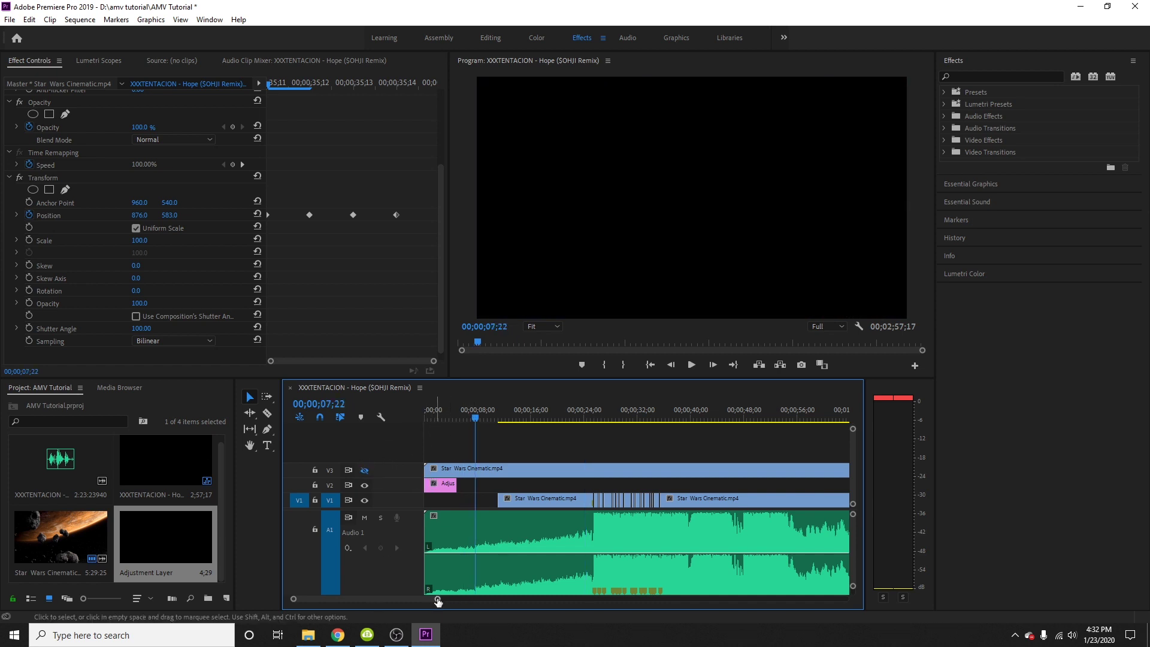
{"action": "left_click_drag", "start_coordinate": [437, 598], "coordinate": [650, 598]}
{"action": "left_click_drag", "start_coordinate": [513, 472], "coordinate": [779, 467]}
Extend the adjustment layer on V2 past the last beat cut on V1
{"action": "left_click_drag", "start_coordinate": [657, 599], "coordinate": [479, 599]}
{"action": "left_click_drag", "start_coordinate": [438, 485], "coordinate": [558, 485]}
{"action": "mouse_move", "coordinate": [483, 598]}
{"action": "left_mouse_down"}
{"action": "mouse_move", "coordinate": [590, 597]}
{"action": "mouse_move", "coordinate": [463, 598]}
{"action": "left_mouse_up"}
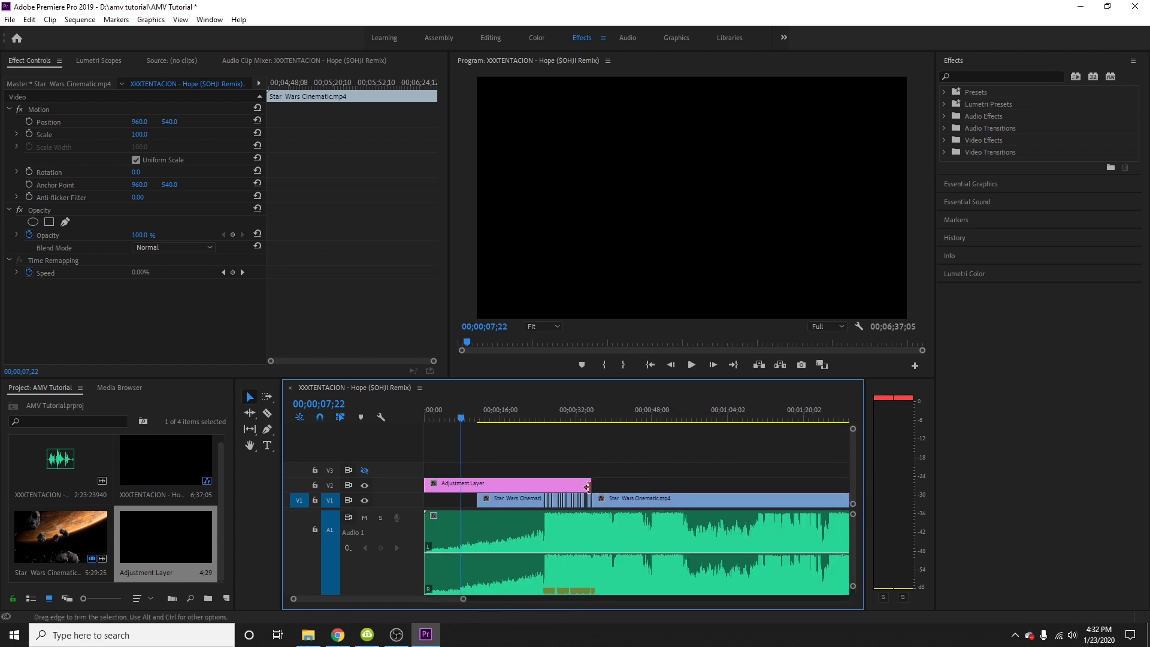
{"action": "left_click_drag", "start_coordinate": [587, 485], "coordinate": [604, 485]}
Move the long leftover V1 clip after the beat cuts far along the timeline, and place the playhead at 00;00;34;01
{"action": "left_click_drag", "start_coordinate": [464, 598], "coordinate": [551, 598]}
{"action": "left_click_drag", "start_coordinate": [579, 504], "coordinate": [744, 504]}
{"action": "left_click", "coordinate": [494, 410]}
Trim the adjustment layer's end back to the end of the last short V1 segment
{"action": "left_click_drag", "start_coordinate": [547, 599], "coordinate": [447, 602]}
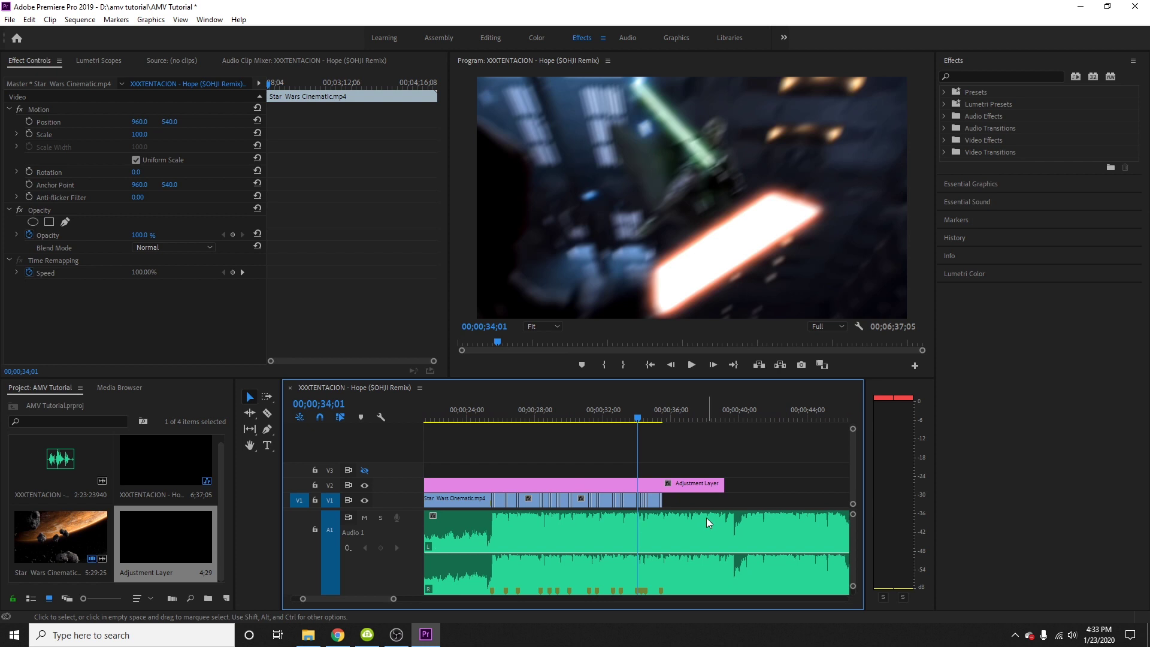
{"action": "left_click_drag", "start_coordinate": [728, 484], "coordinate": [721, 488]}
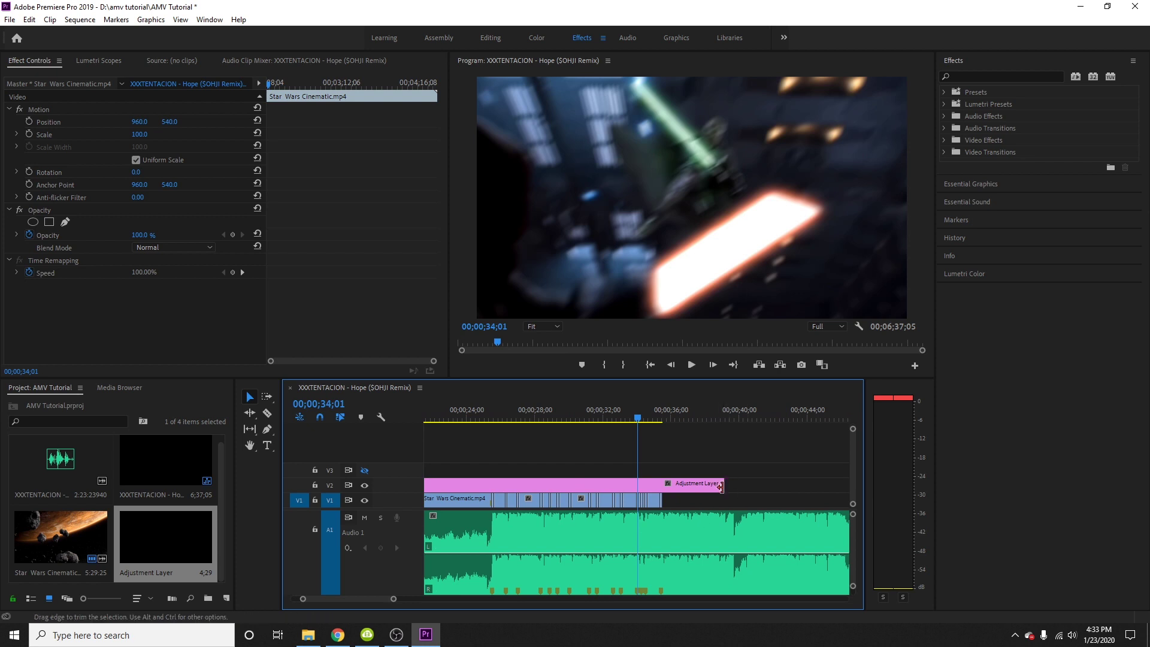
{"action": "left_click_drag", "start_coordinate": [721, 488], "coordinate": [662, 486]}
{"action": "scroll", "coordinate": [696, 488], "scroll_direction": "up", "scroll_amount": 3}
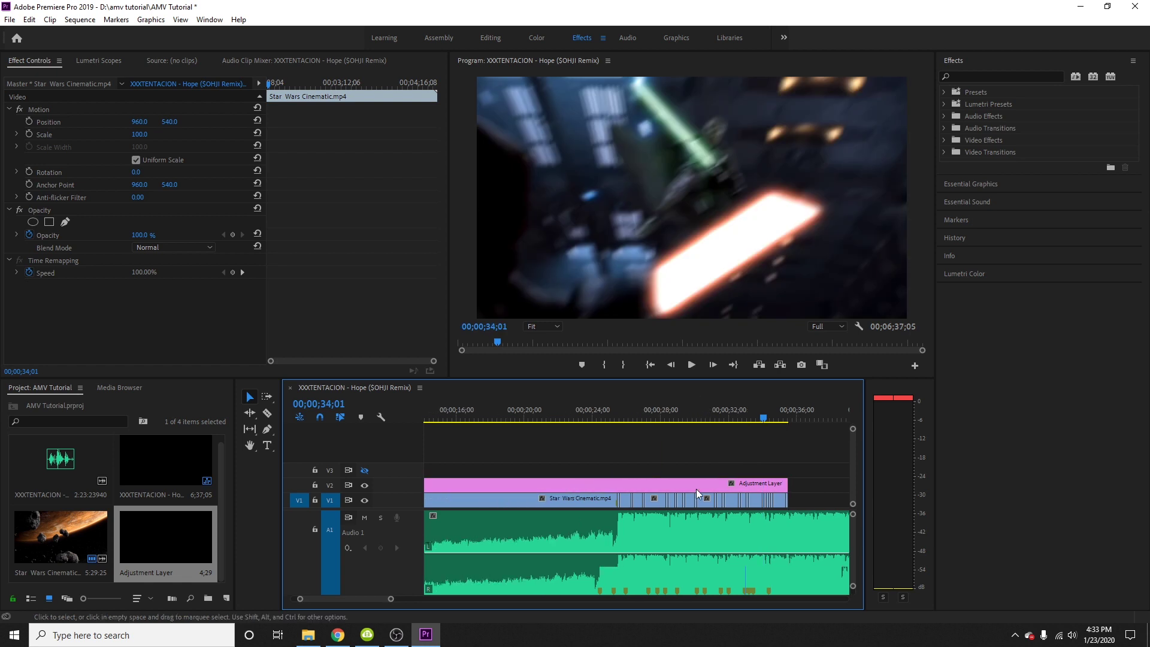
Place the playhead at 00;00;24;26, find the Crop effect, and apply it to the adjustment layer
{"action": "left_click_drag", "start_coordinate": [390, 599], "coordinate": [490, 599]}
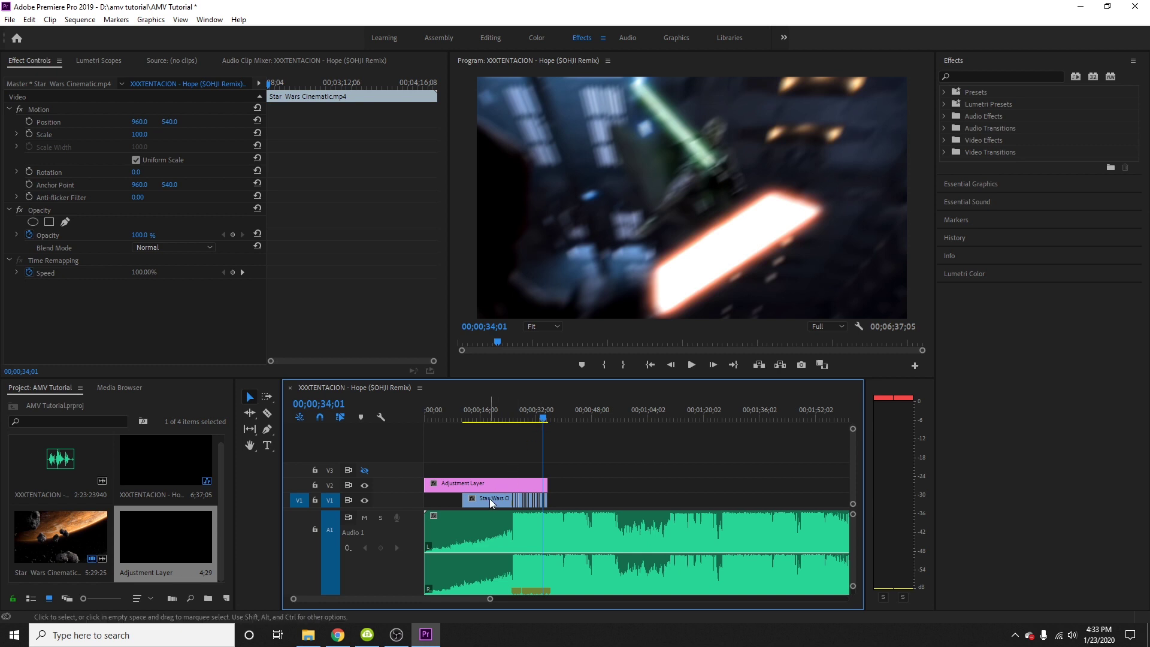
{"action": "left_click", "coordinate": [513, 418]}
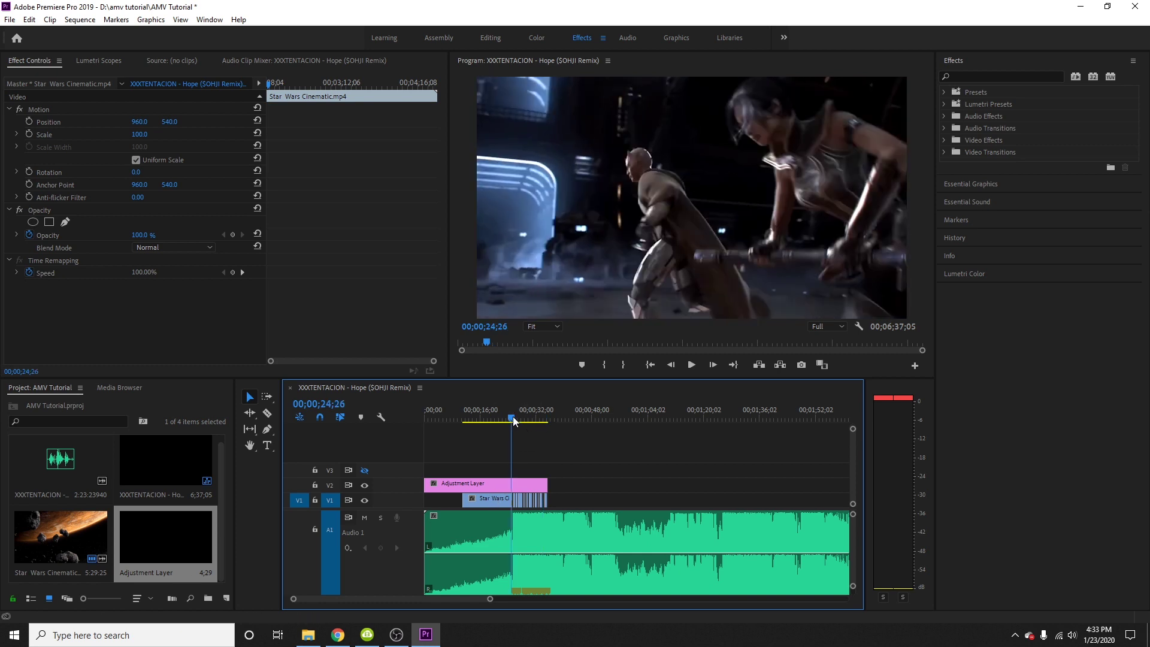
{"action": "left_click", "coordinate": [972, 78]}
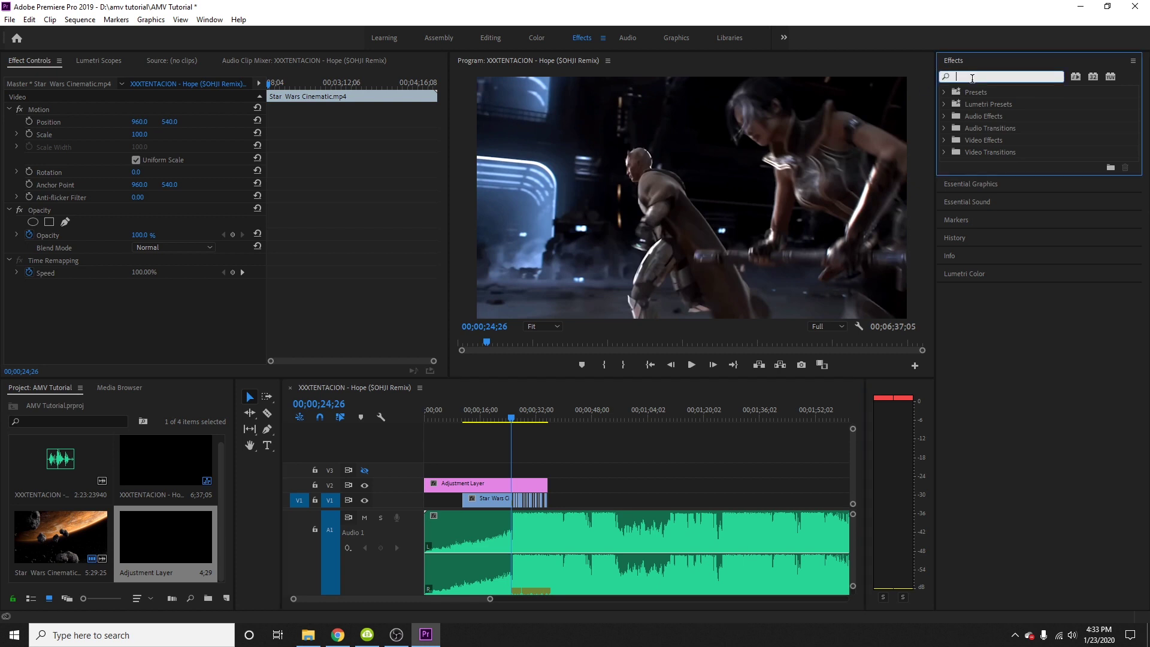
{"action": "type", "text": "crop"}
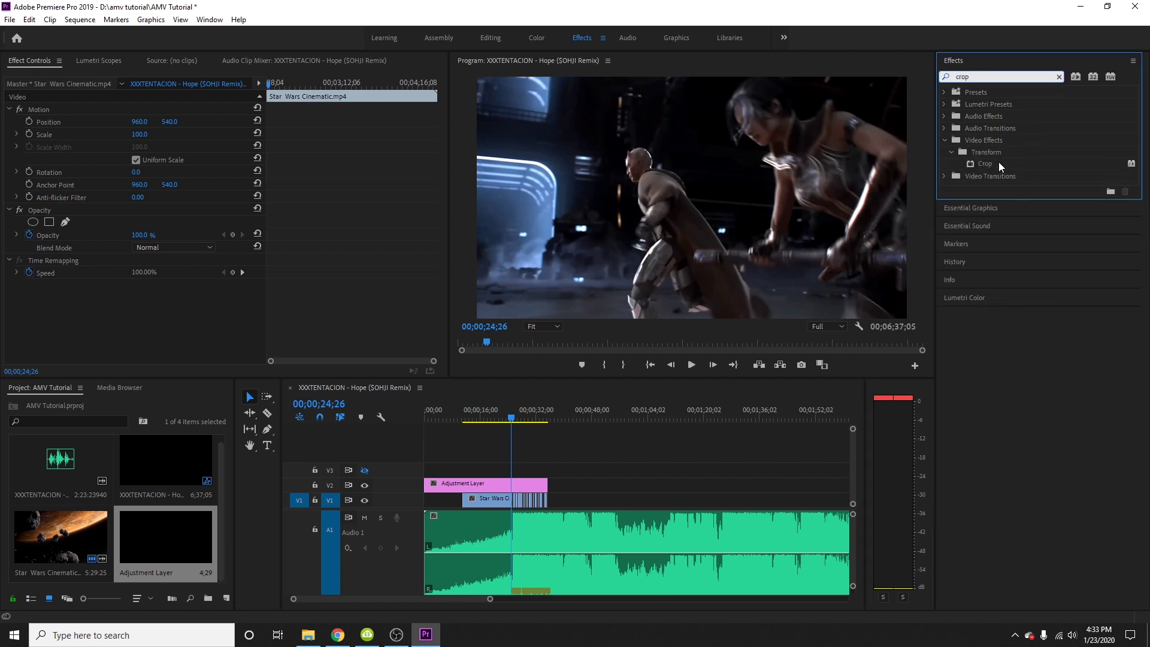
{"action": "left_click", "coordinate": [991, 164]}
{"action": "left_click_drag", "start_coordinate": [519, 388], "coordinate": [476, 487]}
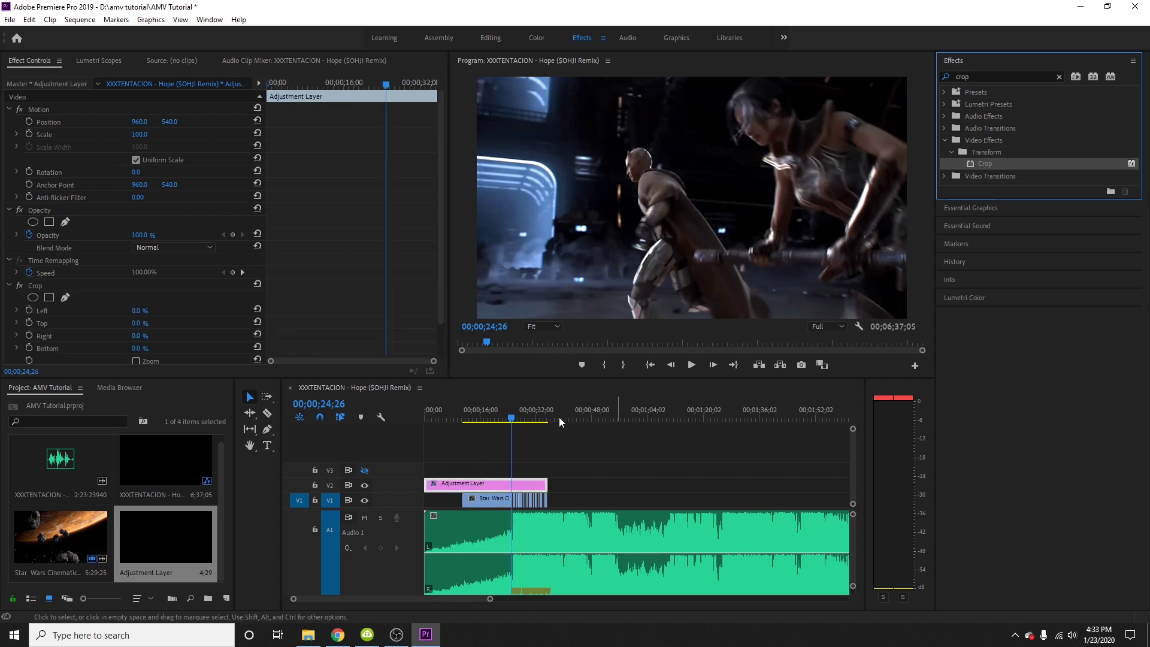
Set the adjustment layer's Crop to 10% at the top and 10% at the bottom
{"action": "scroll", "coordinate": [287, 278], "scroll_direction": "down", "scroll_amount": 2}
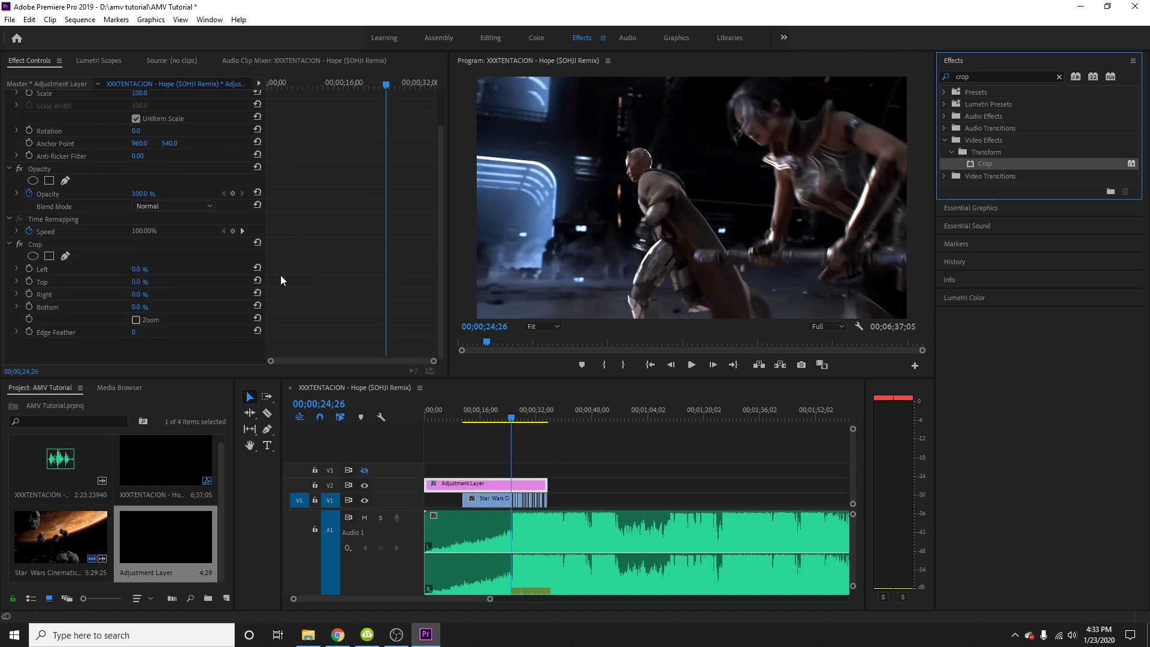
{"action": "left_click", "coordinate": [144, 283]}
{"action": "type", "text": "1"}
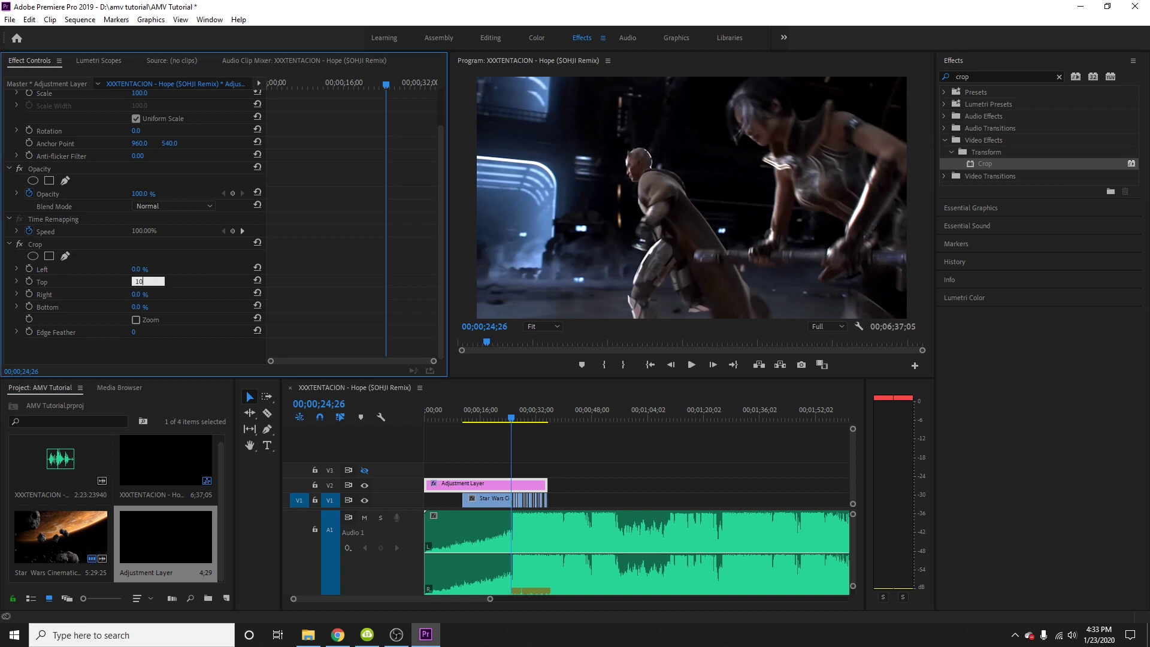
{"action": "type", "text": "0"}
{"action": "key", "text": "Return"}
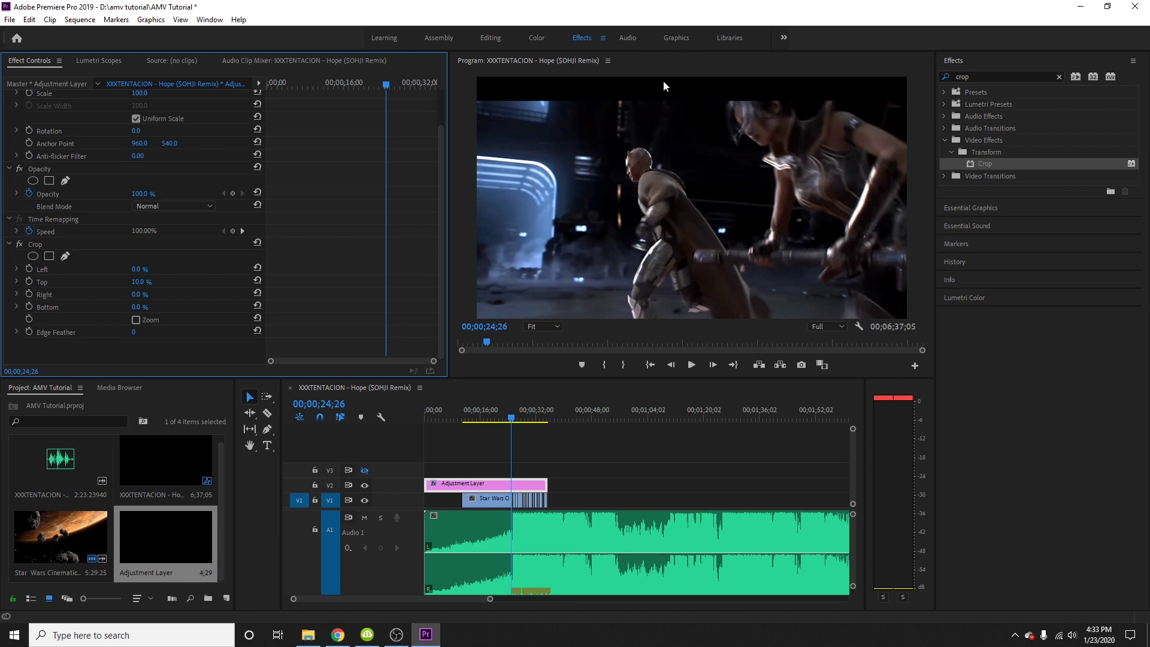
{"action": "left_click", "coordinate": [140, 306]}
{"action": "type", "text": "10"}
{"action": "key", "text": "Return"}
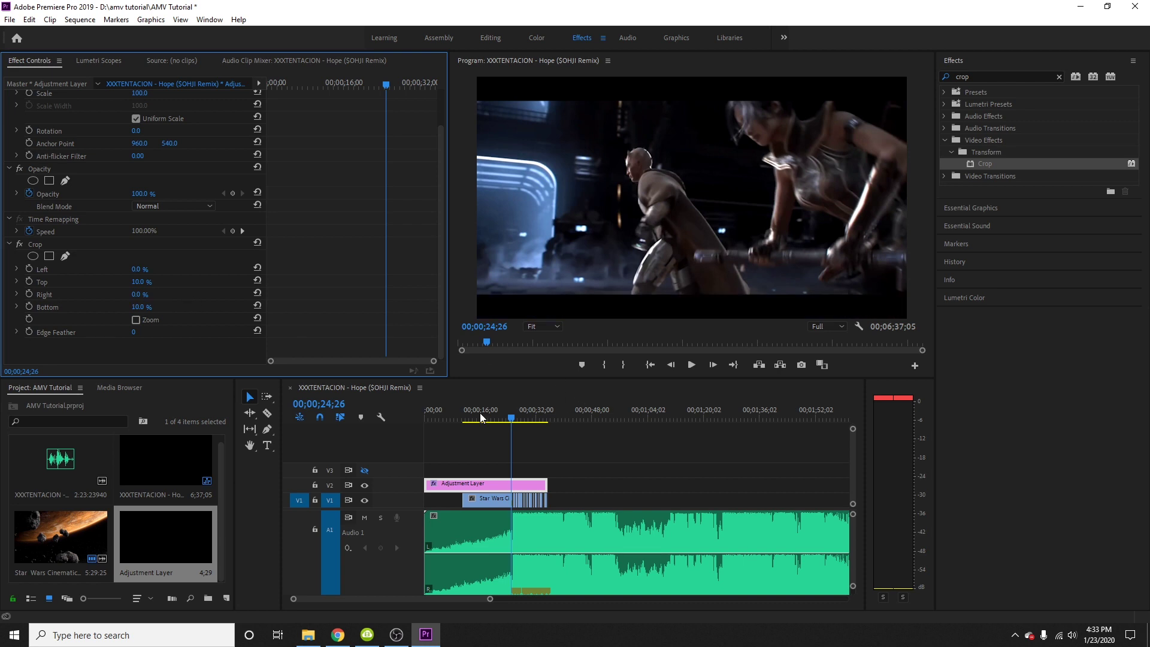
Try a Bottom crop of 20% at 00;00;25;11, and set it back to 10%
{"action": "left_click", "coordinate": [506, 419]}
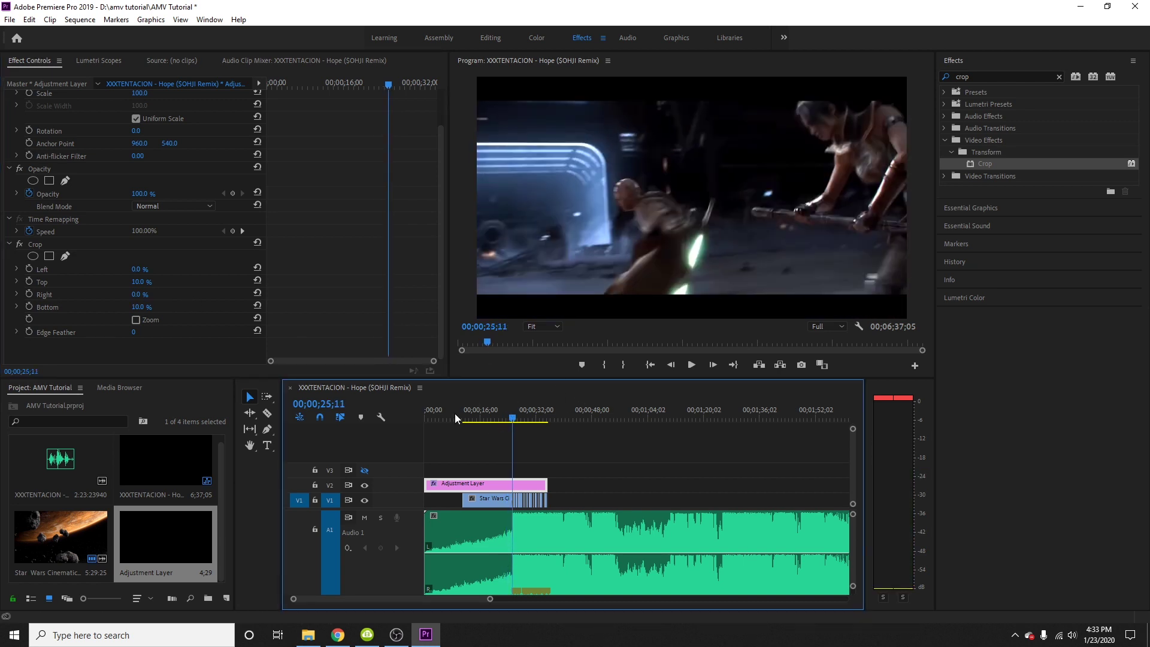
{"action": "left_click", "coordinate": [144, 308]}
{"action": "type", "text": "20"}
{"action": "key", "text": "Return"}
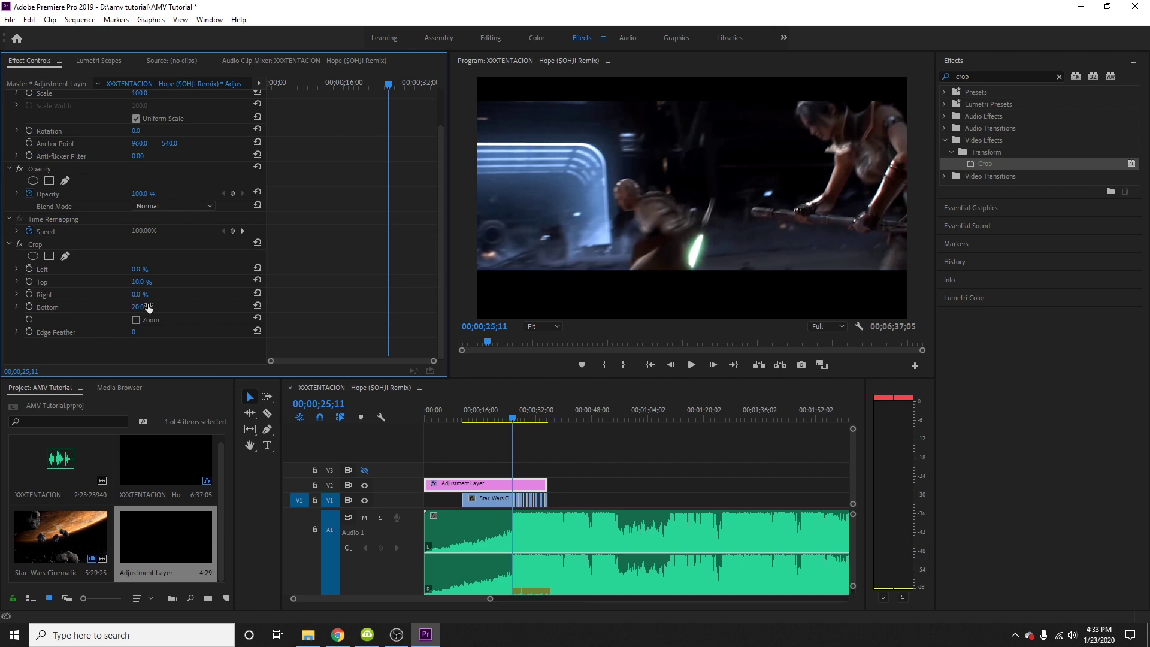
{"action": "left_click", "coordinate": [148, 305]}
{"action": "type", "text": "10"}
{"action": "key", "text": "Return"}
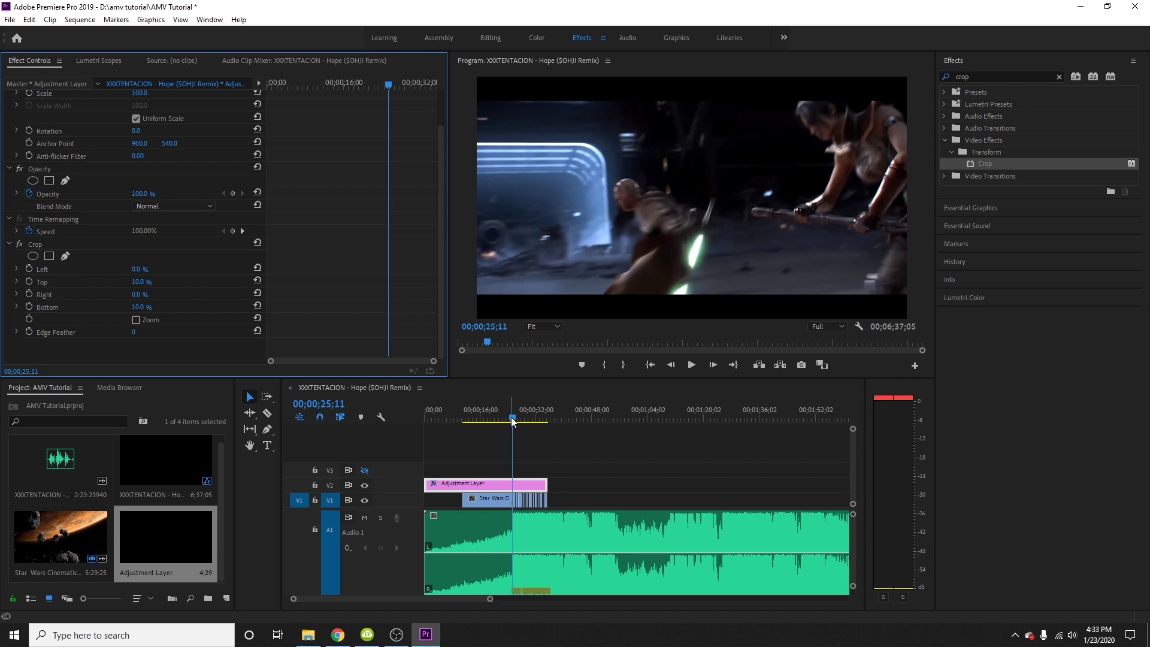
Check the letterbox crop on the footage under the adjustment layer at 00;00;23;28
{"action": "left_click_drag", "start_coordinate": [490, 598], "coordinate": [417, 599]}
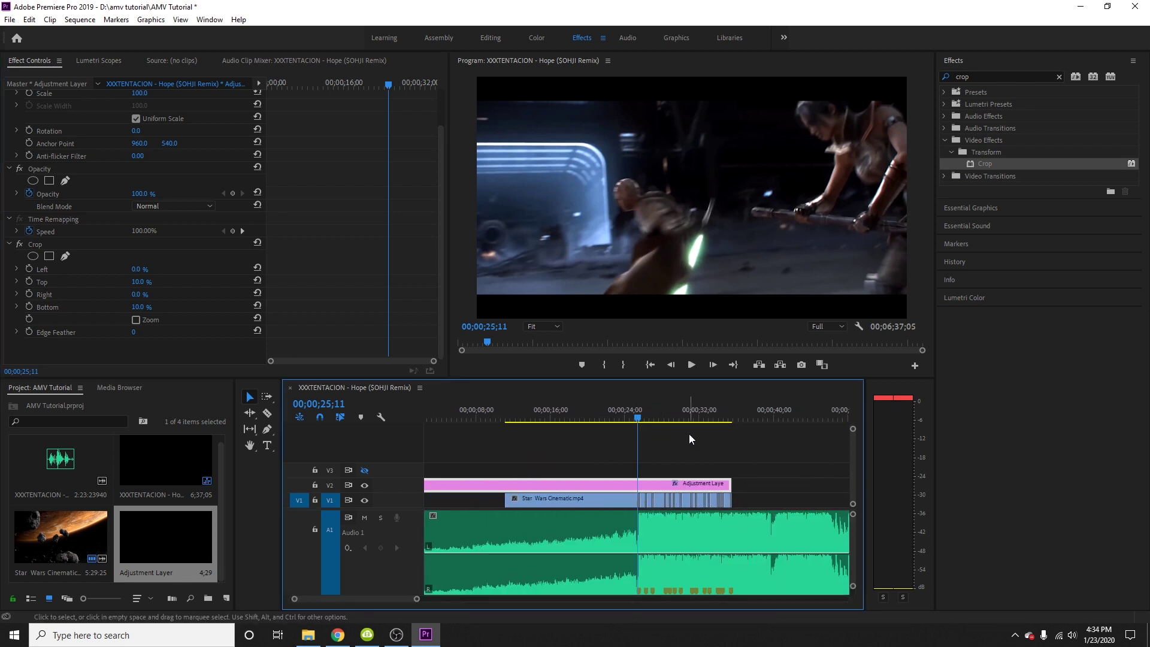
{"action": "scroll", "coordinate": [671, 430], "scroll_direction": "down", "scroll_amount": 3}
{"action": "scroll", "coordinate": [624, 429], "scroll_direction": "up", "scroll_amount": 2}
{"action": "left_click", "coordinate": [587, 420]}
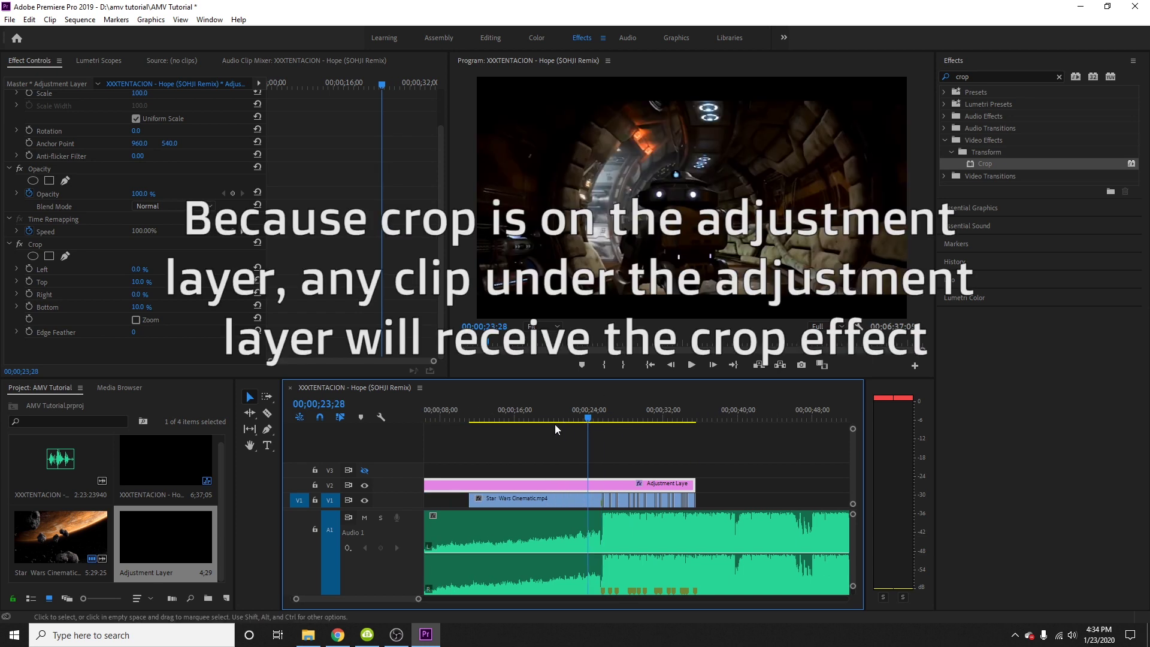
{"action": "mouse_move", "coordinate": [421, 601]}
{"action": "left_mouse_down"}
{"action": "mouse_move", "coordinate": [482, 600]}
{"action": "mouse_move", "coordinate": [423, 599]}
{"action": "left_mouse_up"}
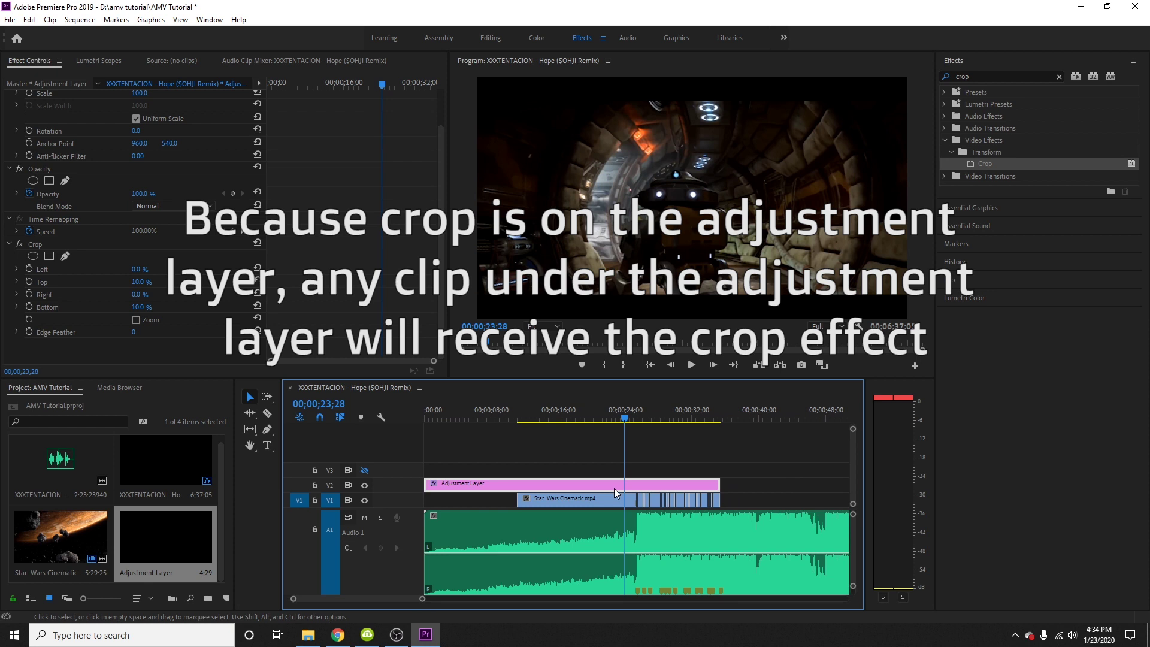
Clear the effects search and open the Creative section of Lumetri Color for the adjustment layer
{"action": "left_click", "coordinate": [595, 501]}
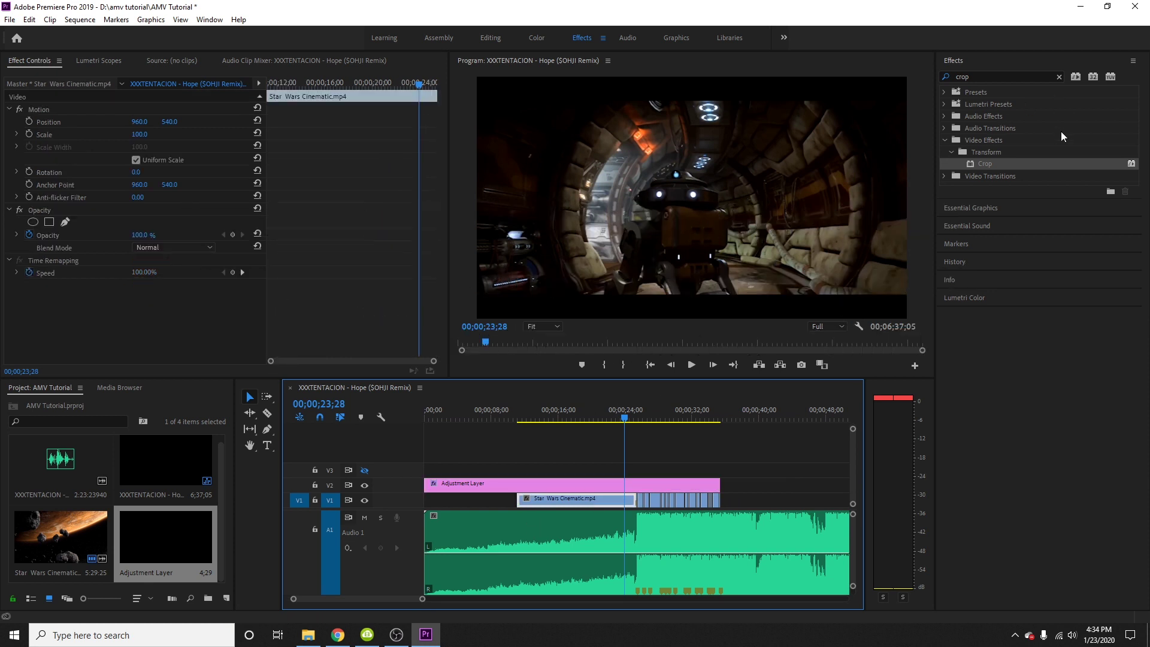
{"action": "left_click", "coordinate": [1056, 78]}
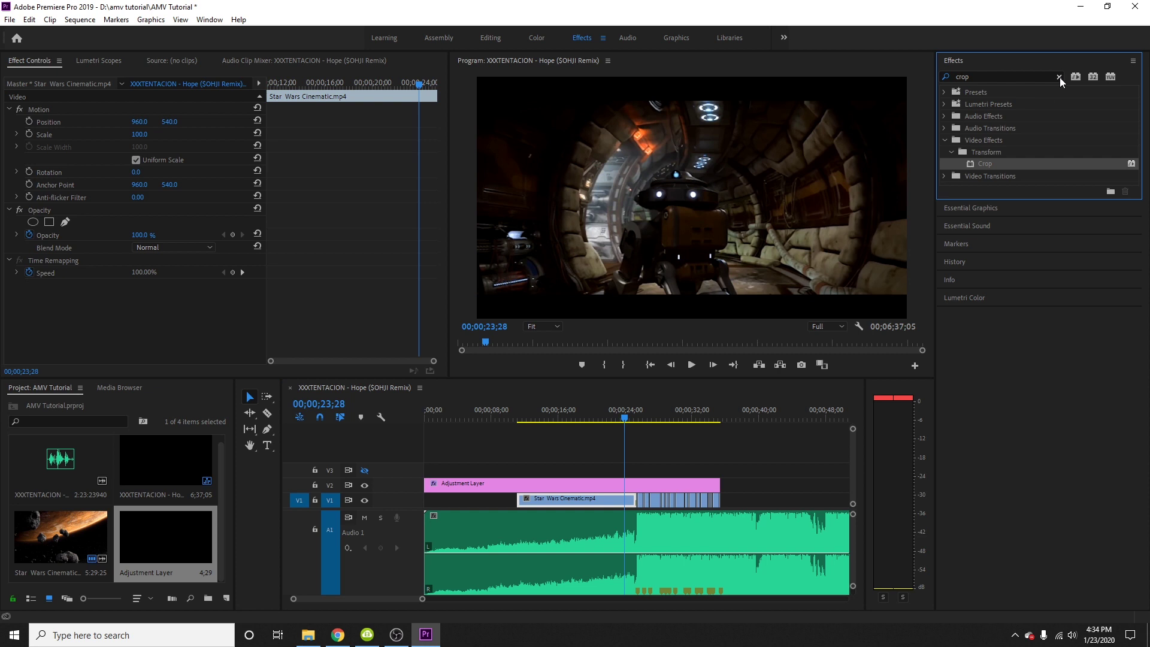
{"action": "left_click", "coordinate": [1059, 77]}
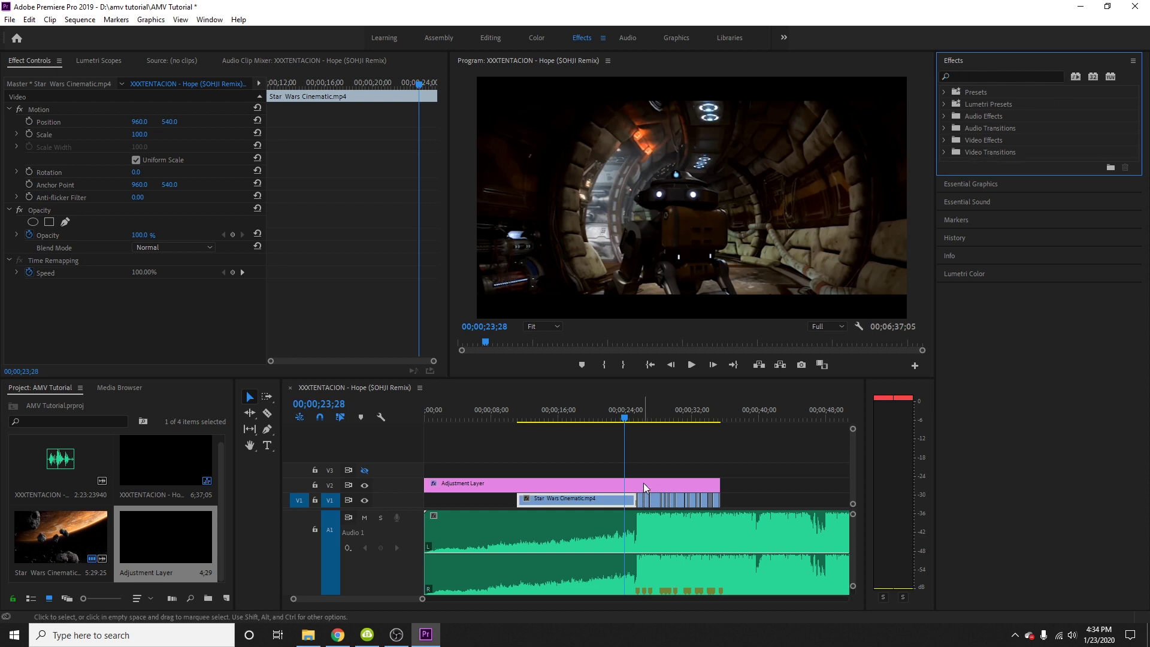
{"action": "left_click", "coordinate": [503, 485]}
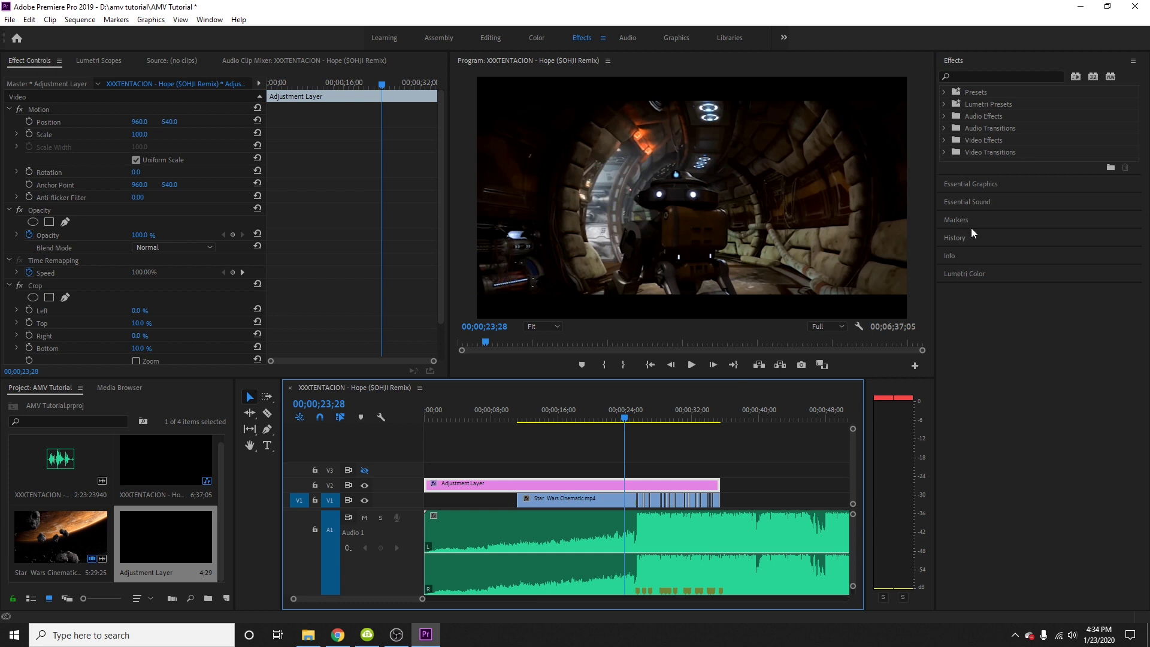
{"action": "left_click", "coordinate": [964, 274]}
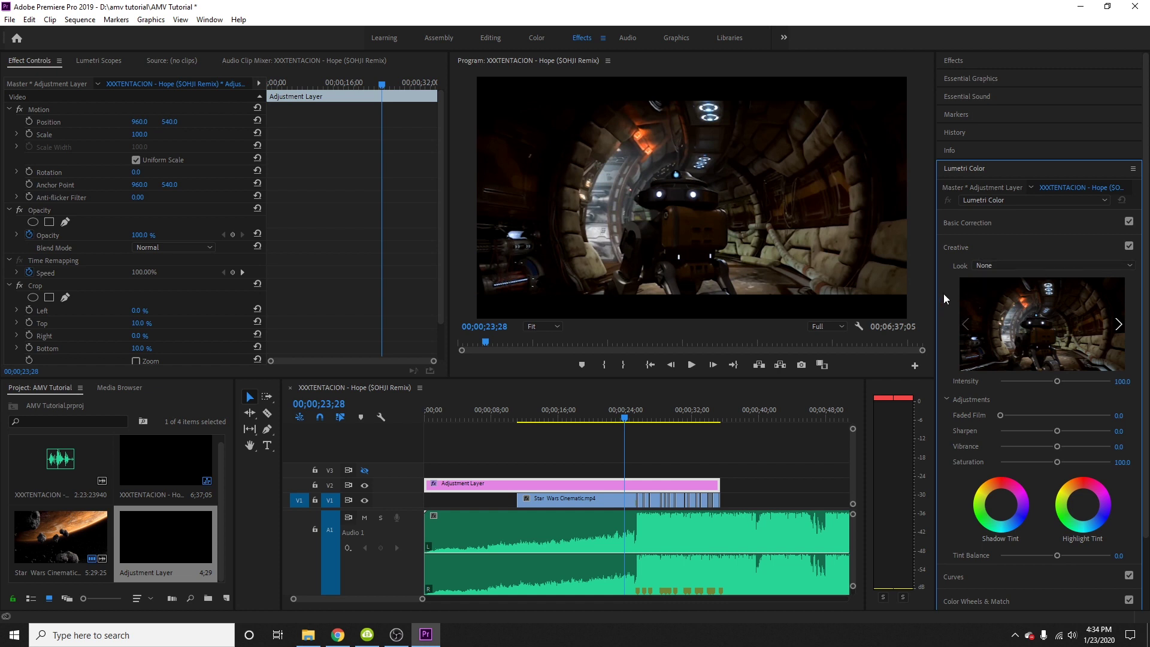
{"action": "scroll", "coordinate": [943, 294], "scroll_direction": "down", "scroll_amount": 3}
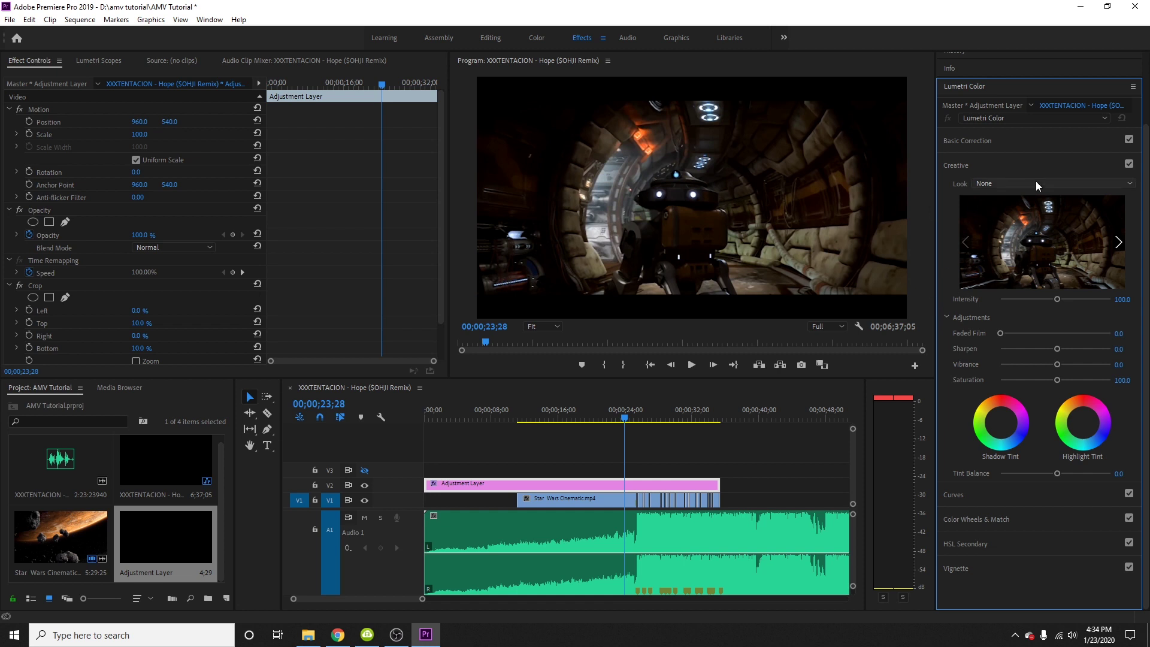
{"action": "left_click", "coordinate": [994, 182]}
{"action": "left_click", "coordinate": [997, 173]}
{"action": "scroll", "coordinate": [1001, 203], "scroll_direction": "up", "scroll_amount": 2}
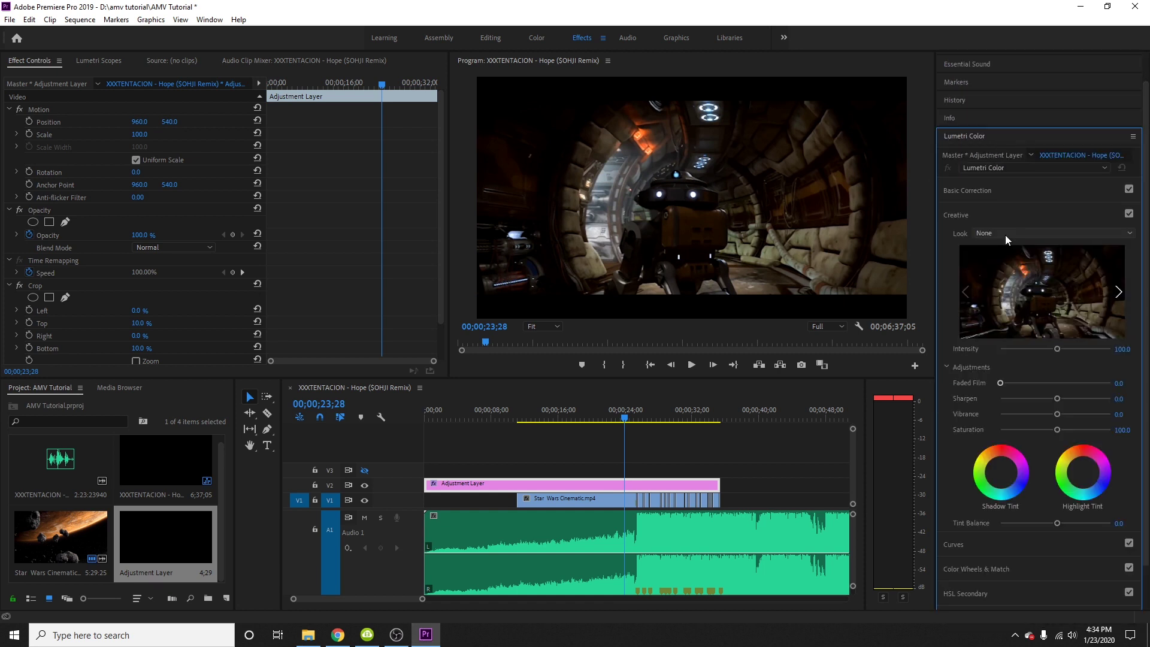
Try the Creative looks Fuji REALA 500D Kodak 2393, SL BIG HDR, SL BLUE COLD and SL CLEAN KODAK A HDR, and set Look back to None
{"action": "left_click", "coordinate": [1005, 235]}
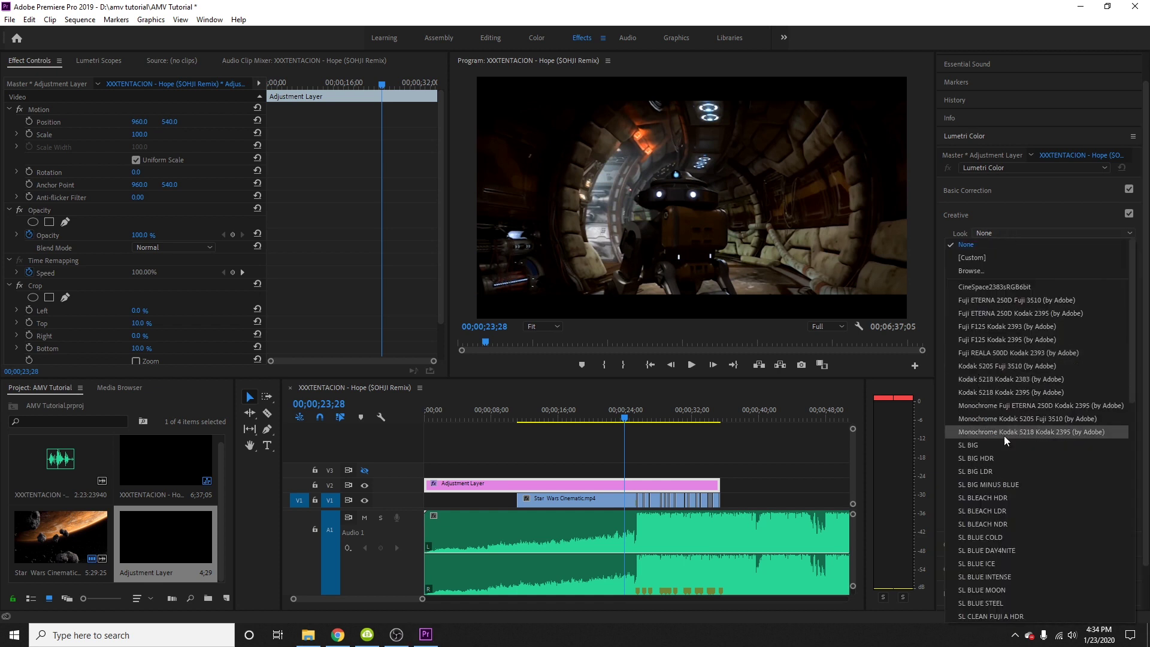
{"action": "left_click", "coordinate": [997, 353]}
{"action": "left_click", "coordinate": [1016, 232]}
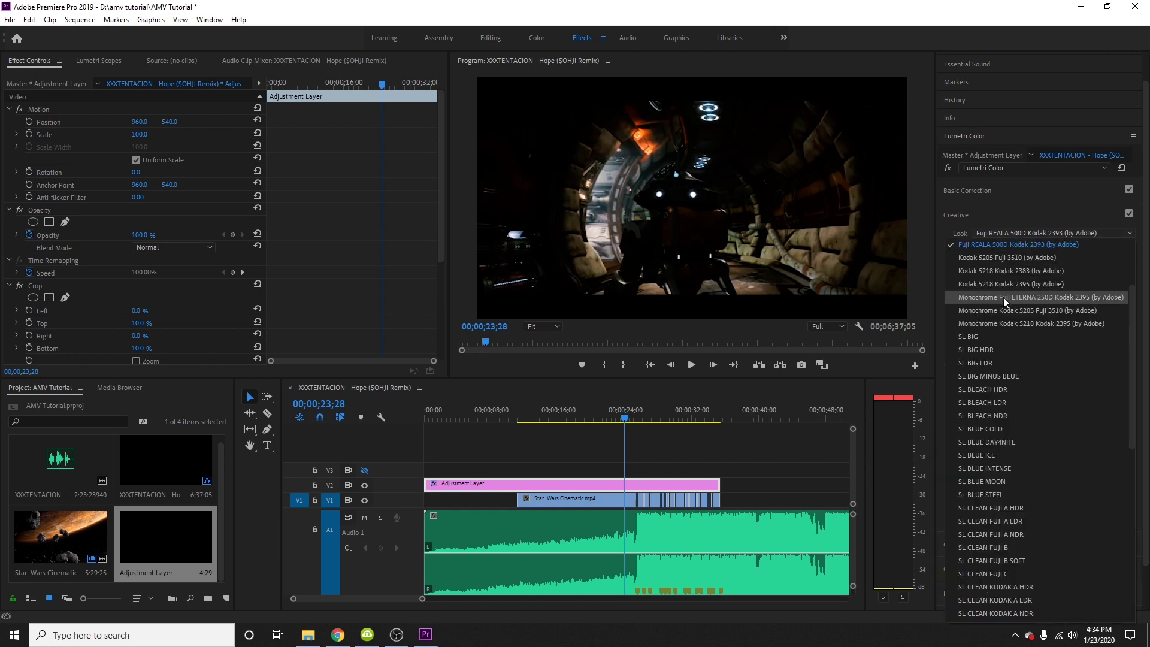
{"action": "left_click", "coordinate": [990, 347]}
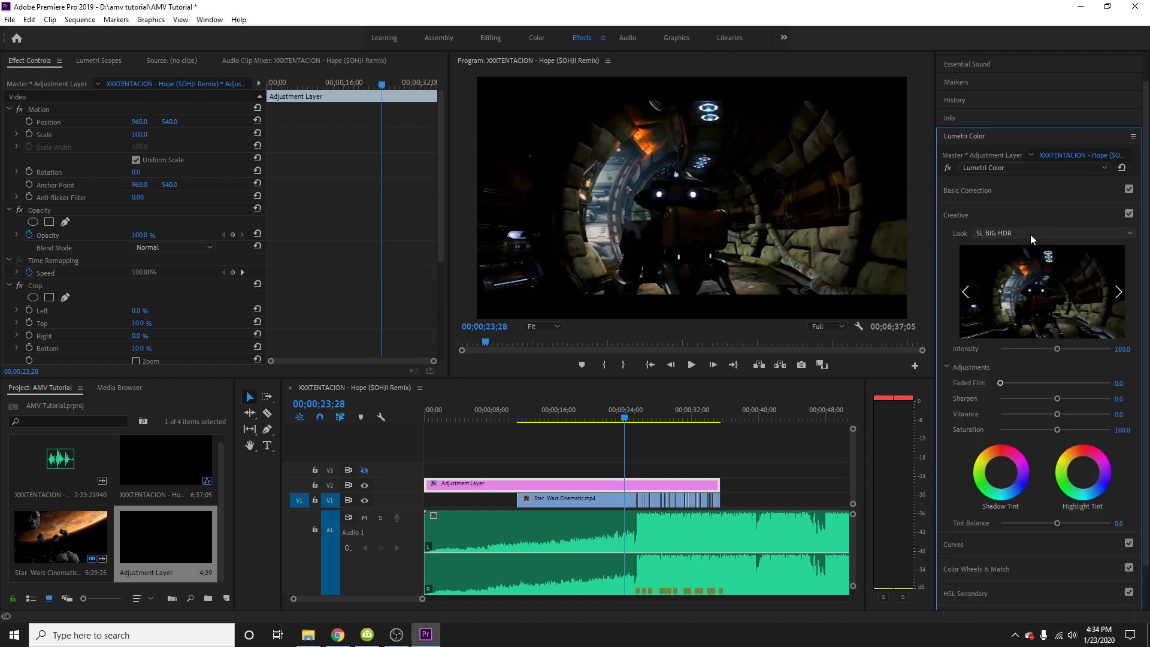
{"action": "left_click", "coordinate": [1030, 235]}
{"action": "left_click", "coordinate": [987, 331]}
{"action": "left_click", "coordinate": [1009, 234]}
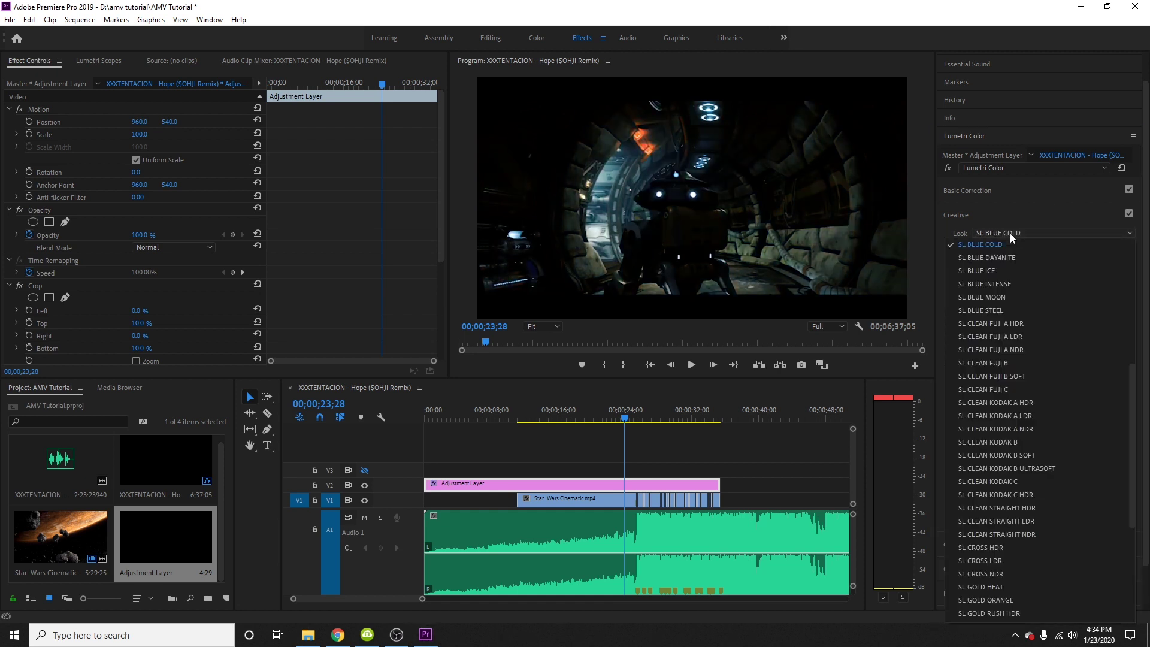
{"action": "left_click", "coordinate": [984, 403]}
{"action": "left_click", "coordinate": [1008, 235]}
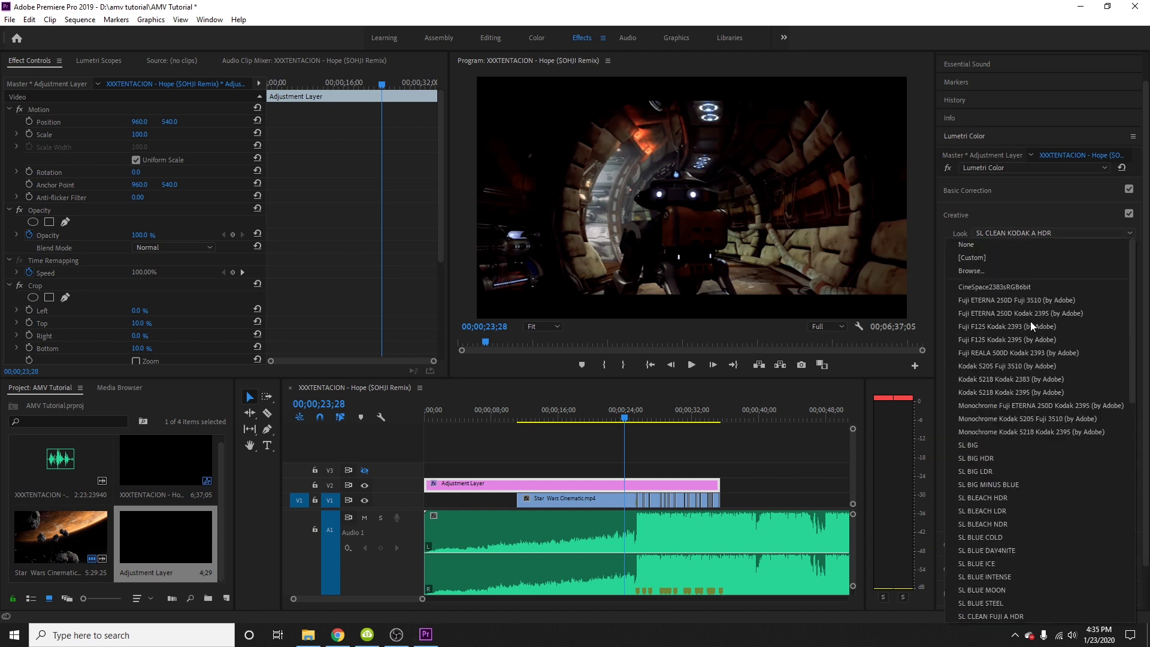
{"action": "left_click", "coordinate": [993, 258]}
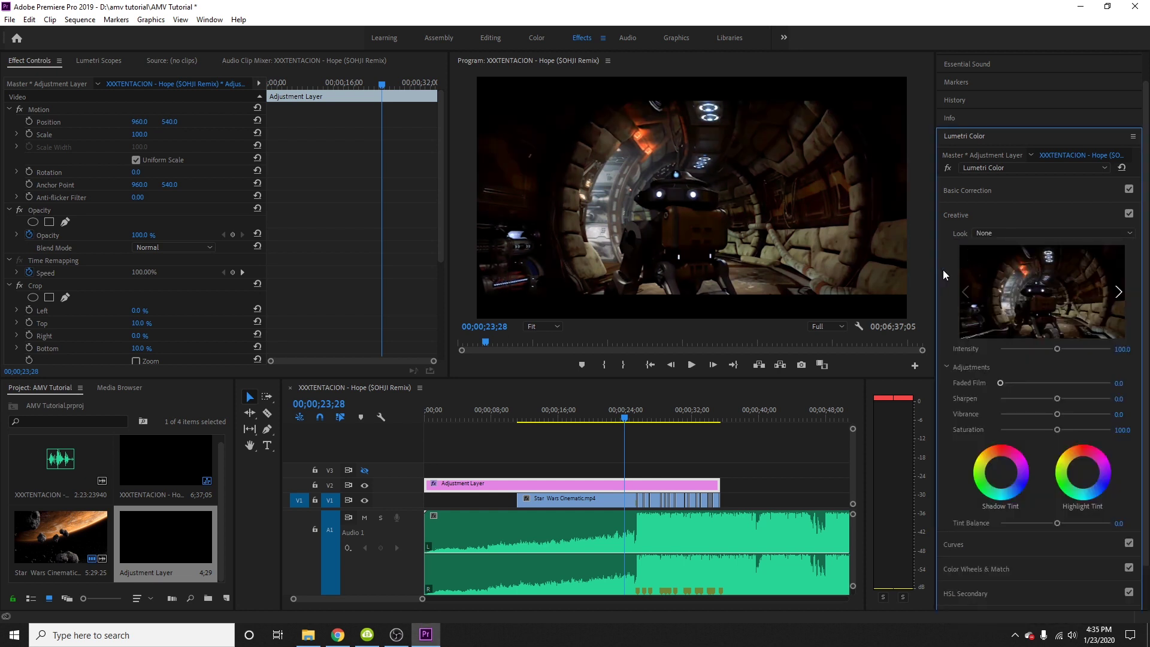
Shape the adjustment layer's white RGB curve into a gentle S, raising a highlights point and lowering a shadows point
{"action": "scroll", "coordinate": [944, 275], "scroll_direction": "down", "scroll_amount": 1}
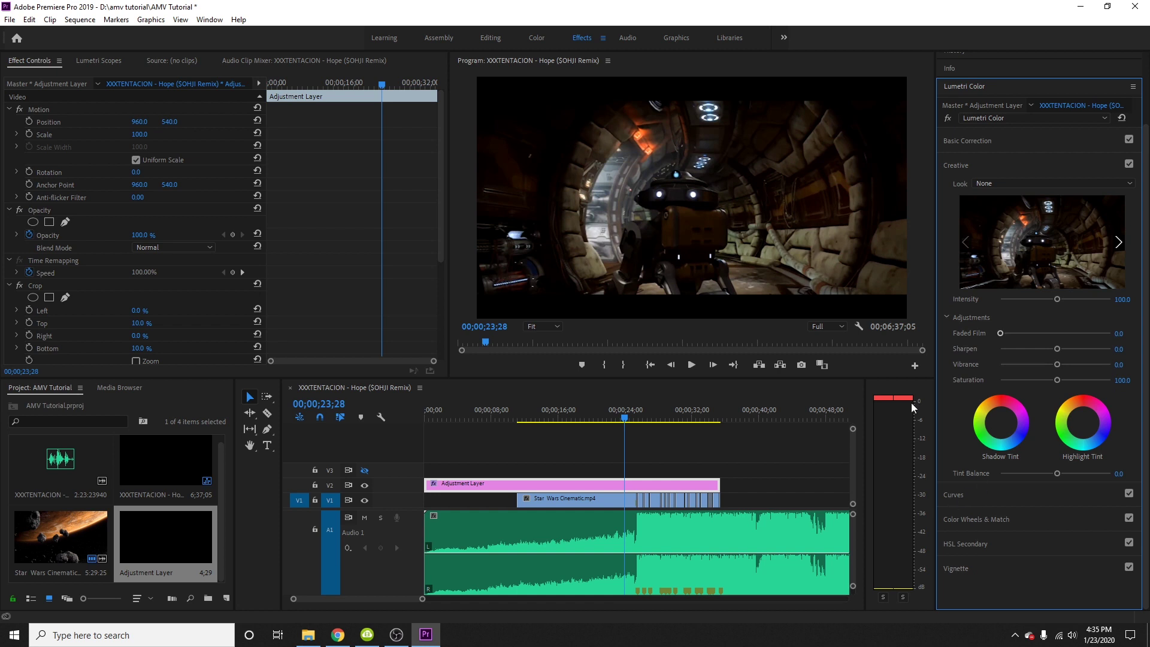
{"action": "left_click", "coordinate": [962, 494]}
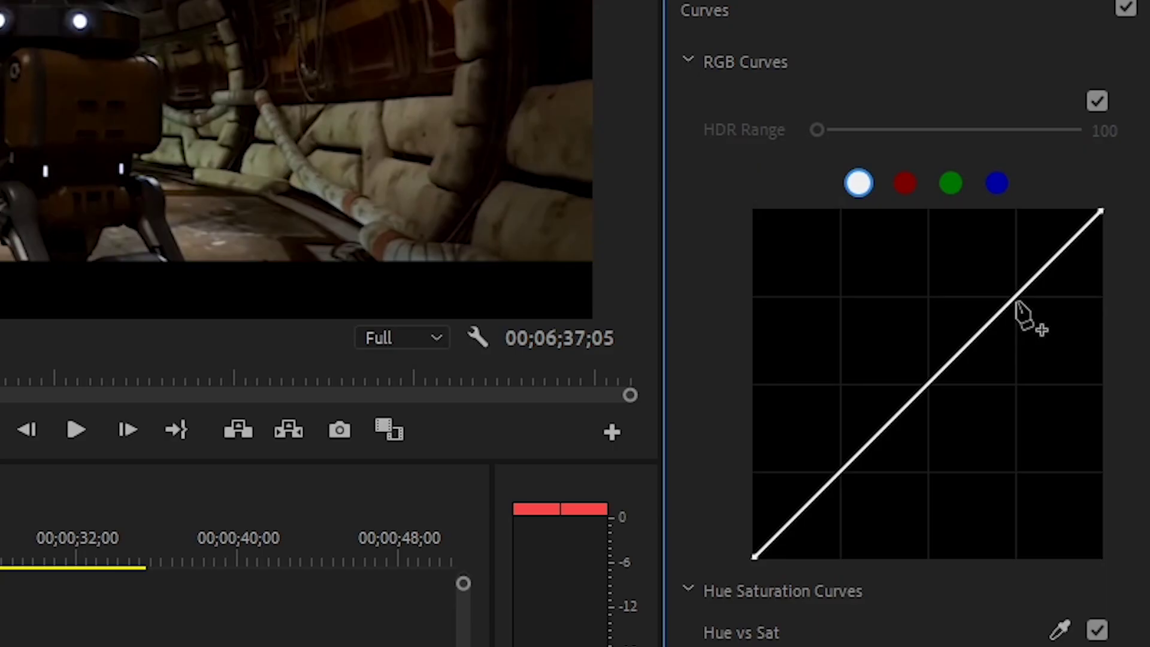
{"action": "left_click", "coordinate": [1022, 293]}
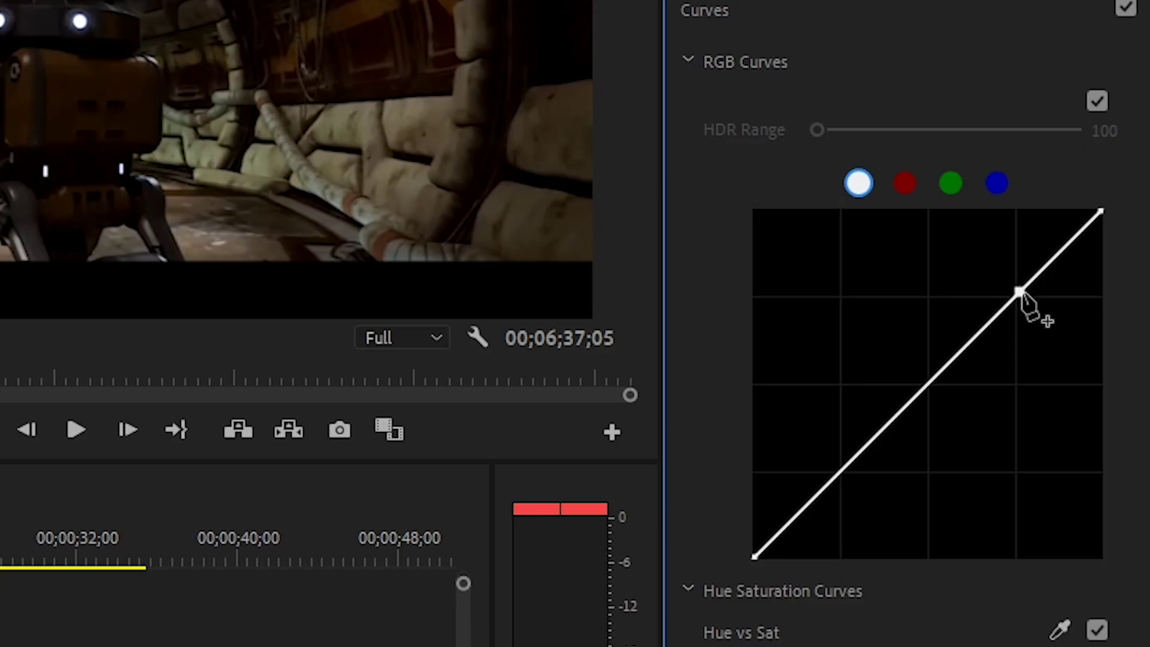
{"action": "left_click_drag", "start_coordinate": [1020, 292], "coordinate": [1016, 277]}
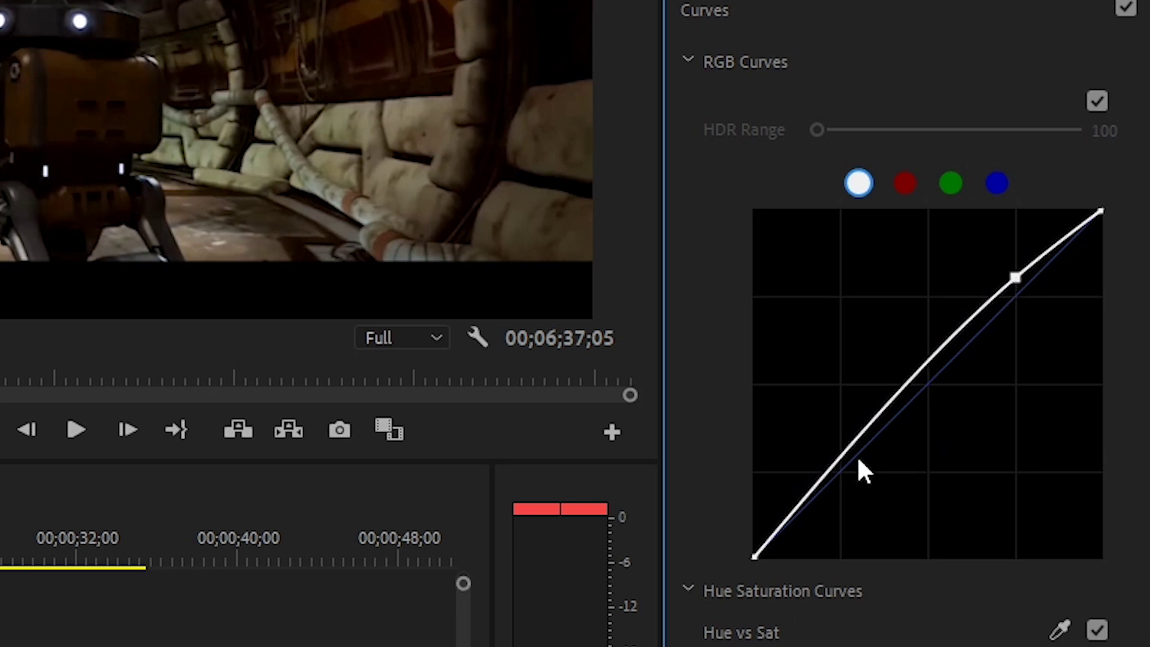
{"action": "left_click_drag", "start_coordinate": [837, 463], "coordinate": [850, 479]}
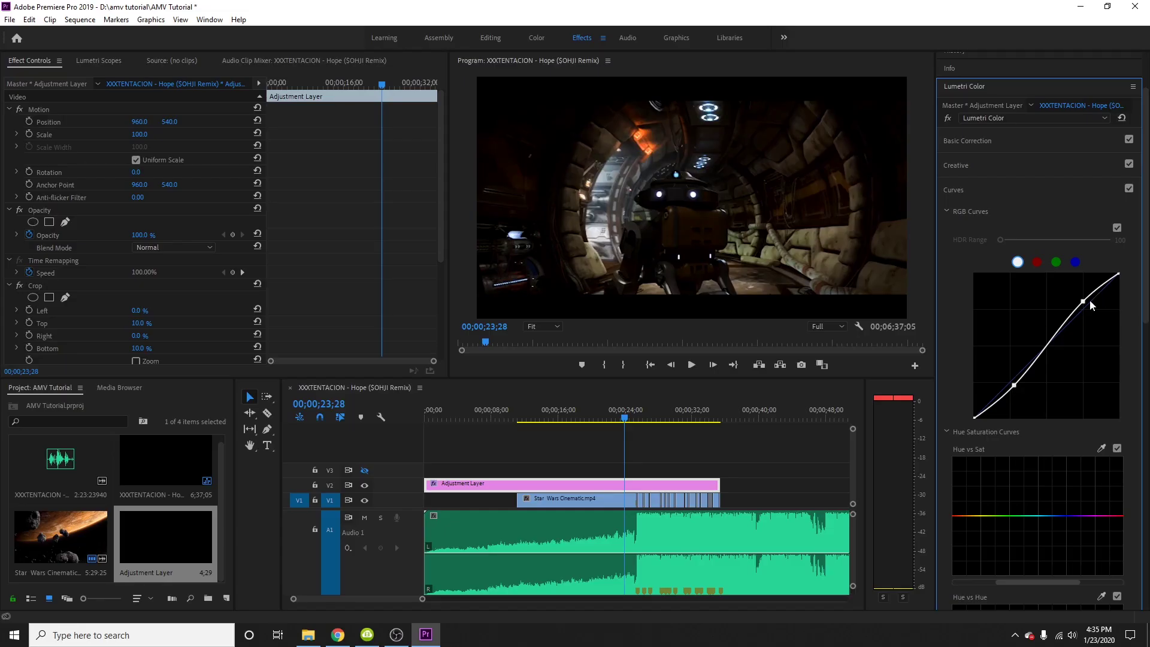
{"action": "left_click_drag", "start_coordinate": [1083, 301], "coordinate": [1085, 295]}
{"action": "left_click_drag", "start_coordinate": [1014, 384], "coordinate": [1013, 391]}
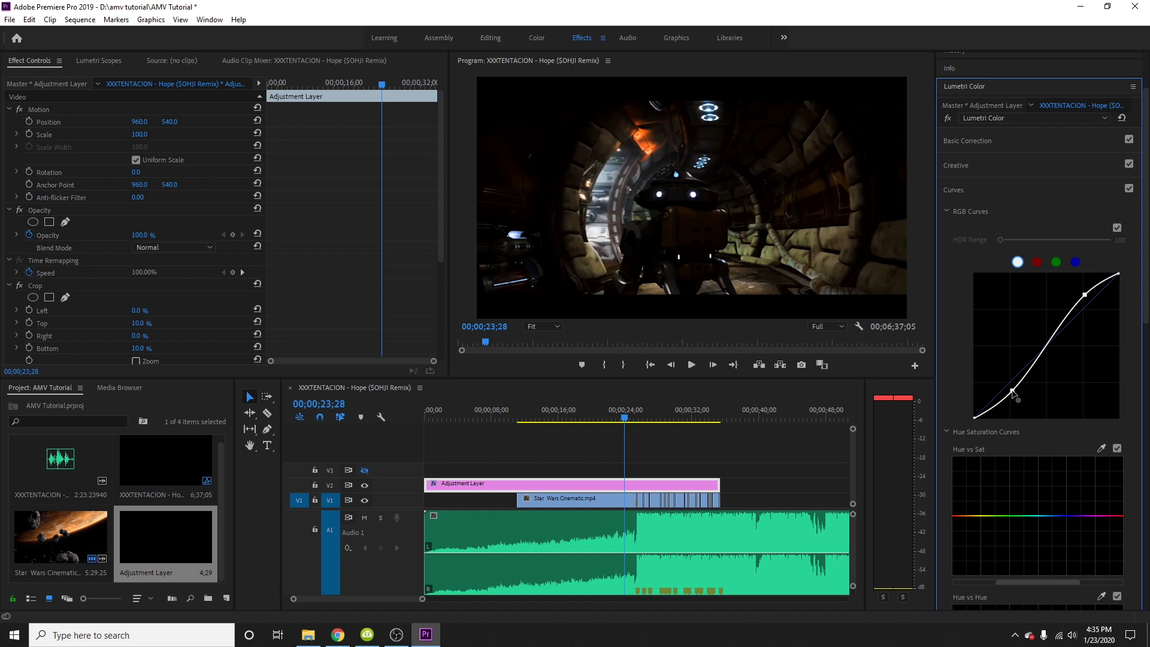
Toggle the visibility of track V2 repeatedly to compare the footage with and without the adjustment layer
{"action": "left_click", "coordinate": [365, 486]}
{"action": "left_click", "coordinate": [364, 485]}
{"action": "left_click", "coordinate": [365, 486]}
{"action": "left_click", "coordinate": [365, 486]}
{"action": "left_click", "coordinate": [365, 486]}
{"action": "left_click", "coordinate": [365, 485]}
{"action": "left_click", "coordinate": [365, 486]}
{"action": "left_click", "coordinate": [365, 485]}
{"action": "left_click", "coordinate": [364, 485]}
{"action": "left_click", "coordinate": [365, 485]}
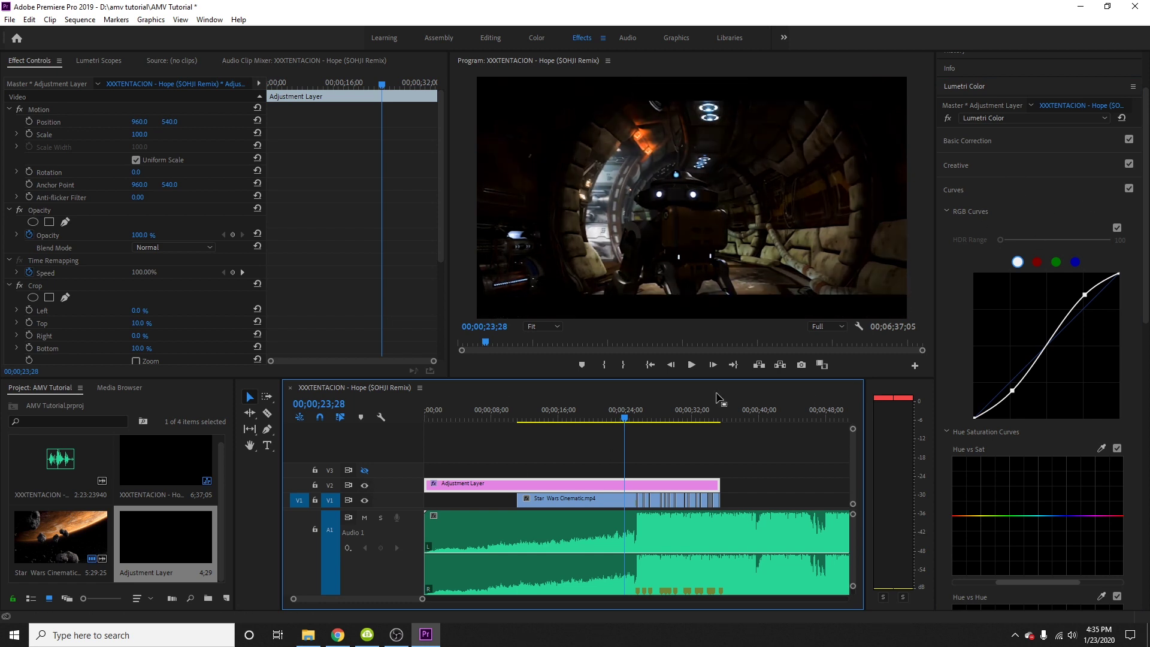
Check the graded footage at 00;00;26;00 and 00;00;33;27, and play the fast cuts from 00;00;33;19
{"action": "left_click", "coordinate": [641, 414]}
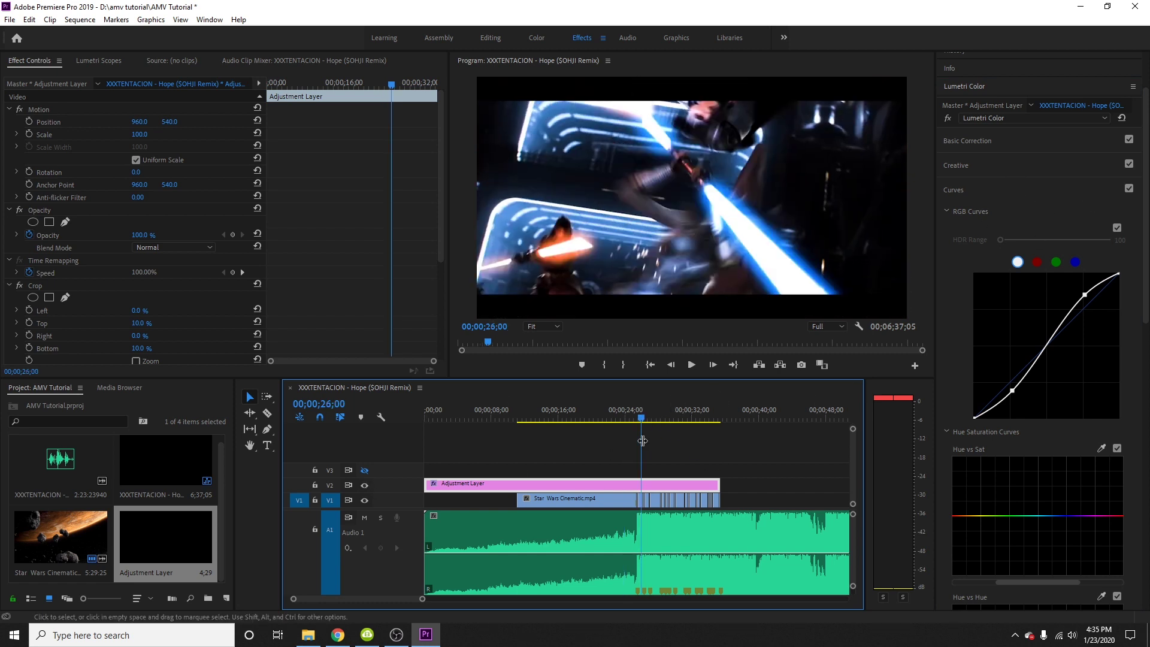
{"action": "left_click_drag", "start_coordinate": [422, 600], "coordinate": [353, 599]}
{"action": "scroll", "coordinate": [696, 476], "scroll_direction": "down", "scroll_amount": 6}
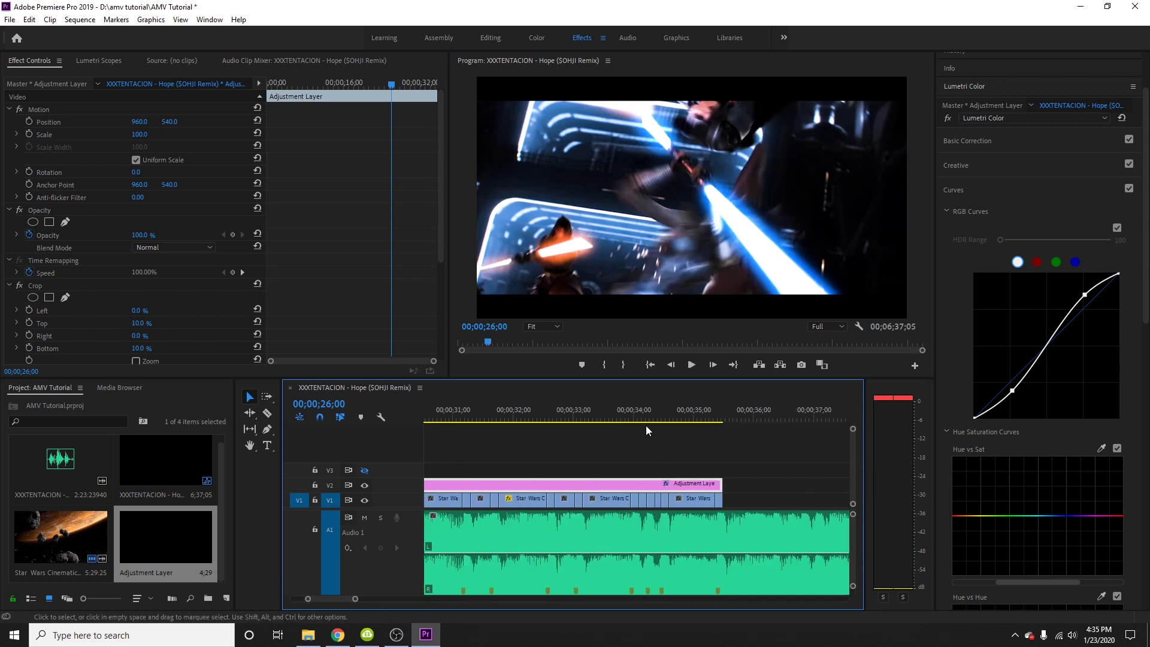
{"action": "left_click", "coordinate": [624, 419]}
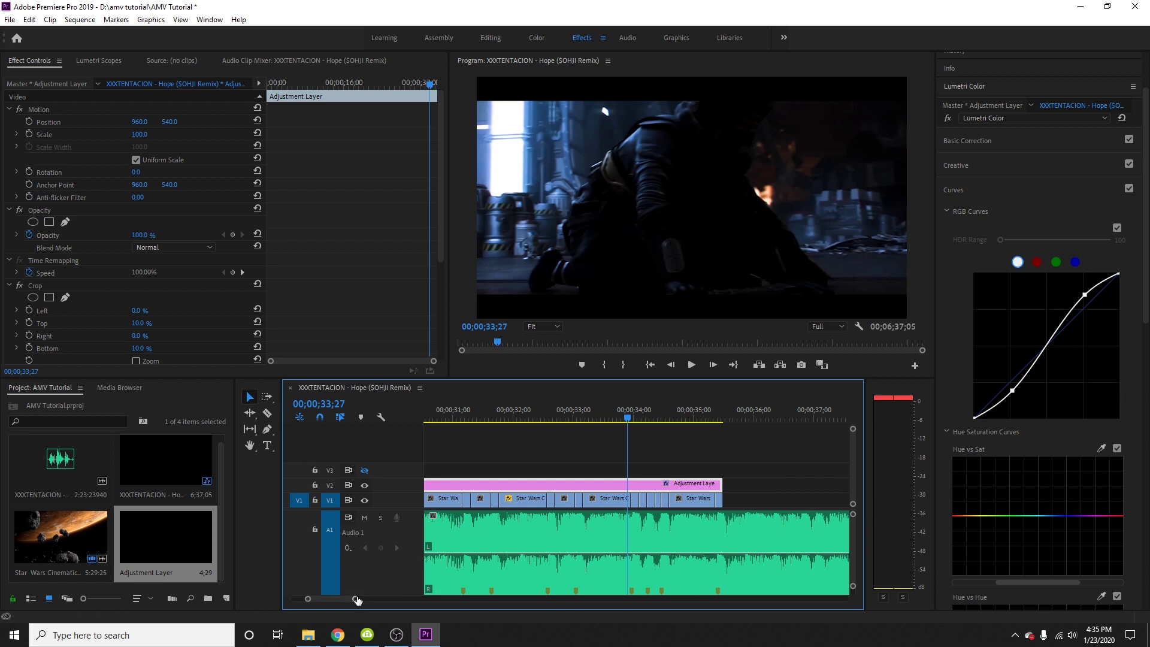
{"action": "left_click_drag", "start_coordinate": [357, 599], "coordinate": [355, 601]}
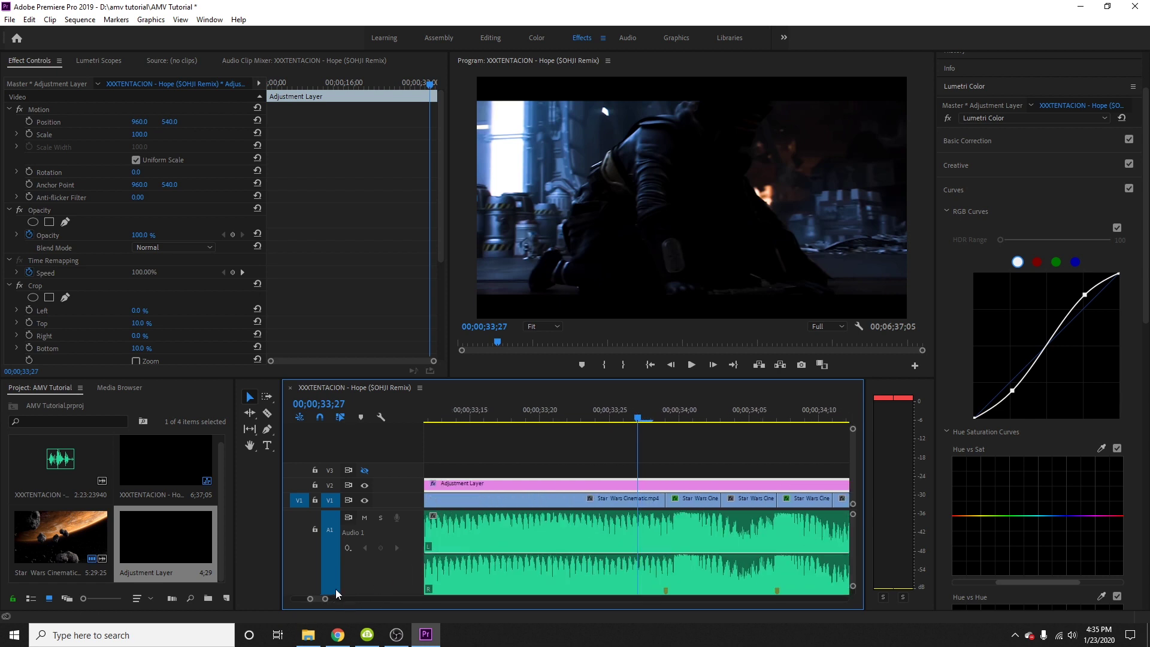
{"action": "left_click_drag", "start_coordinate": [325, 600], "coordinate": [339, 602]}
{"action": "left_click_drag", "start_coordinate": [638, 419], "coordinate": [637, 419]}
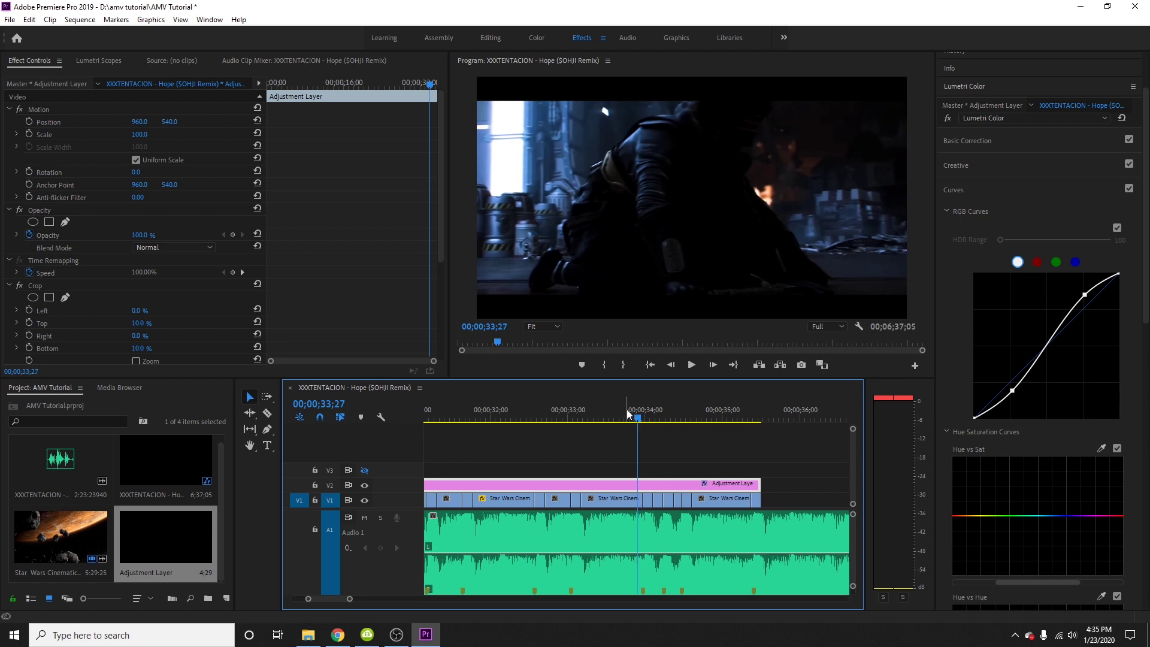
{"action": "left_click", "coordinate": [618, 411]}
{"action": "scroll", "coordinate": [676, 473], "scroll_direction": "down", "scroll_amount": 2}
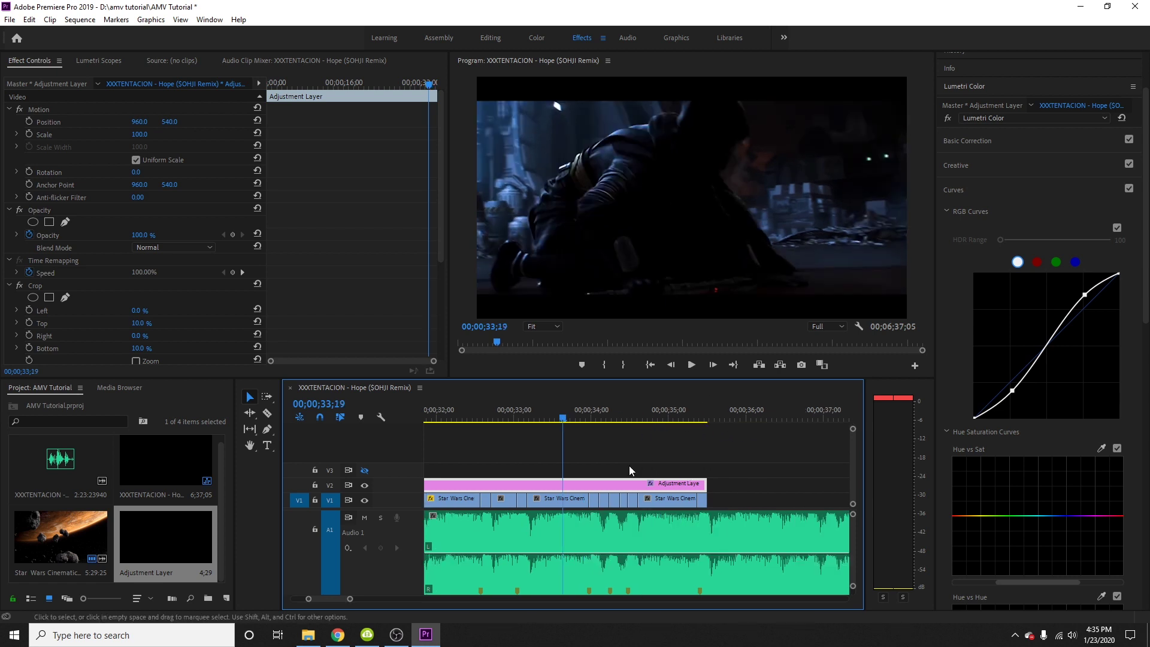
{"action": "key", "text": "space"}
{"action": "key", "text": "space"}
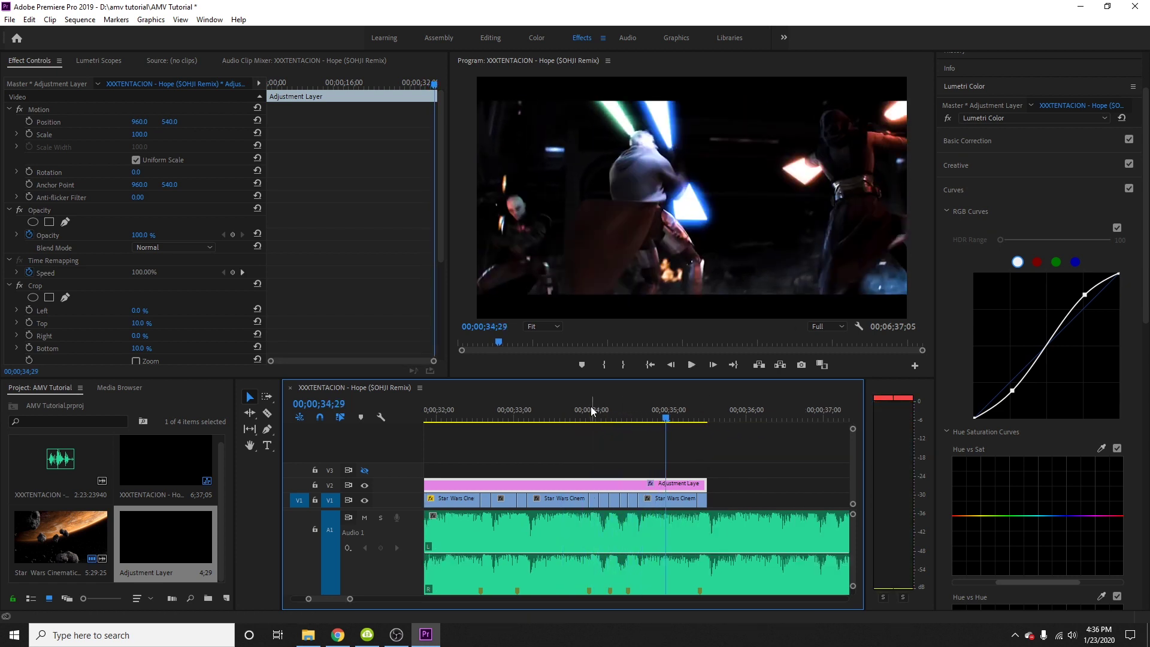
Find the Invert video effect and apply it to the short V1 clip at 00;00;34;06 and to the second clip after it
{"action": "key", "text": "="}
{"action": "left_click", "coordinate": [636, 419]}
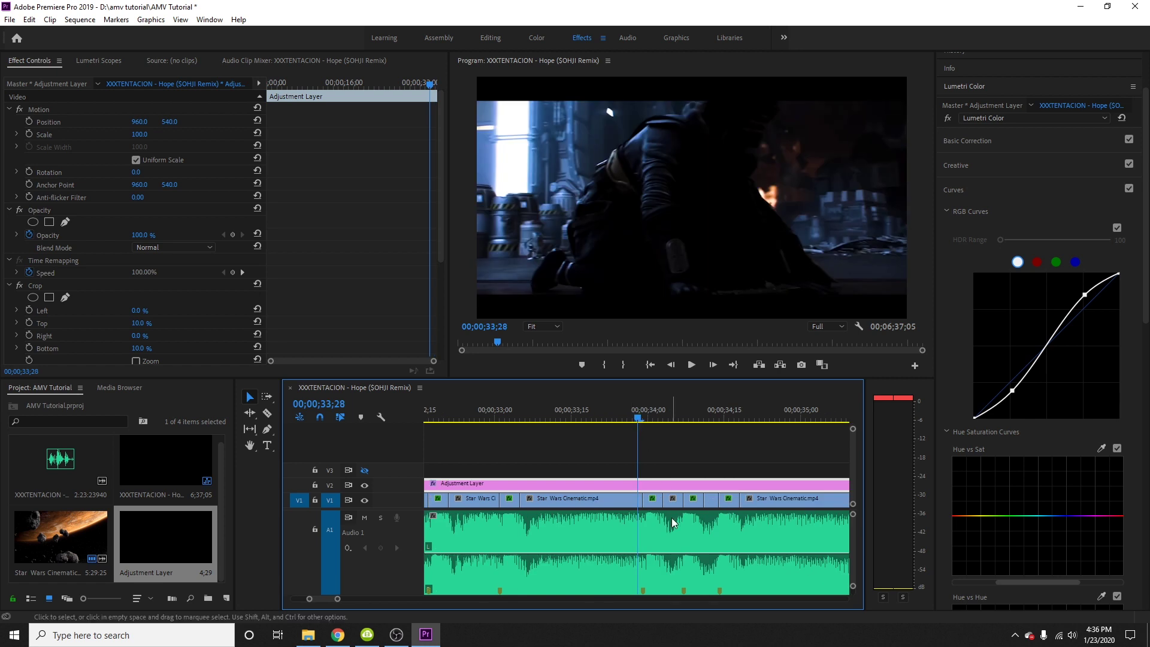
{"action": "left_click", "coordinate": [674, 501]}
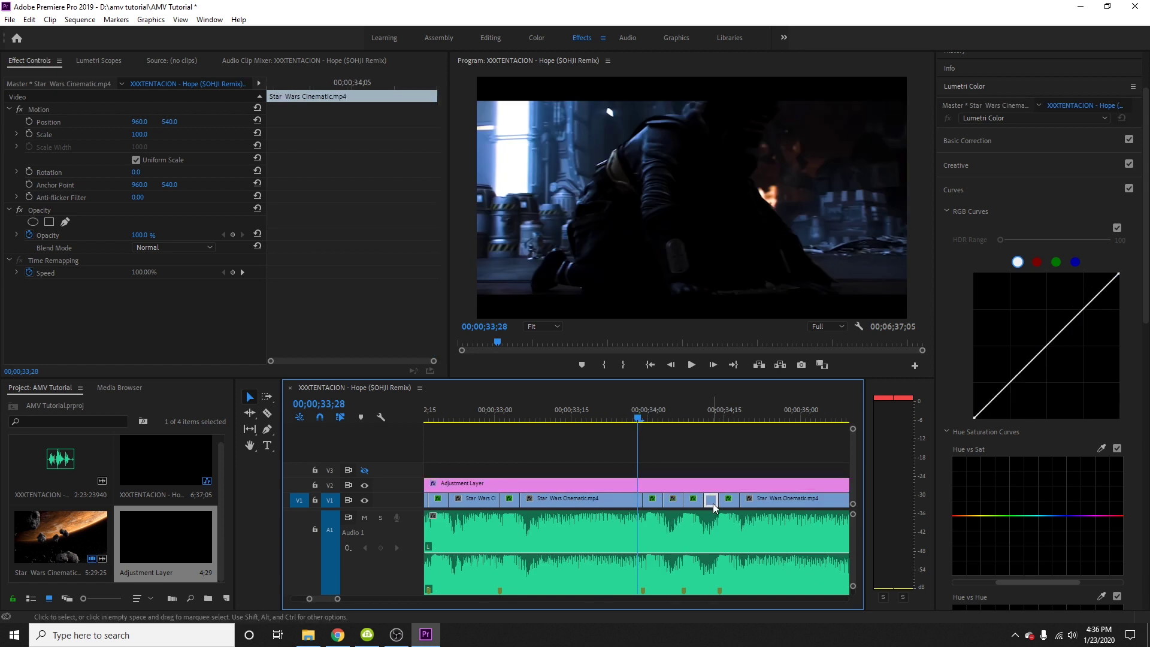
{"action": "left_click", "coordinate": [679, 415]}
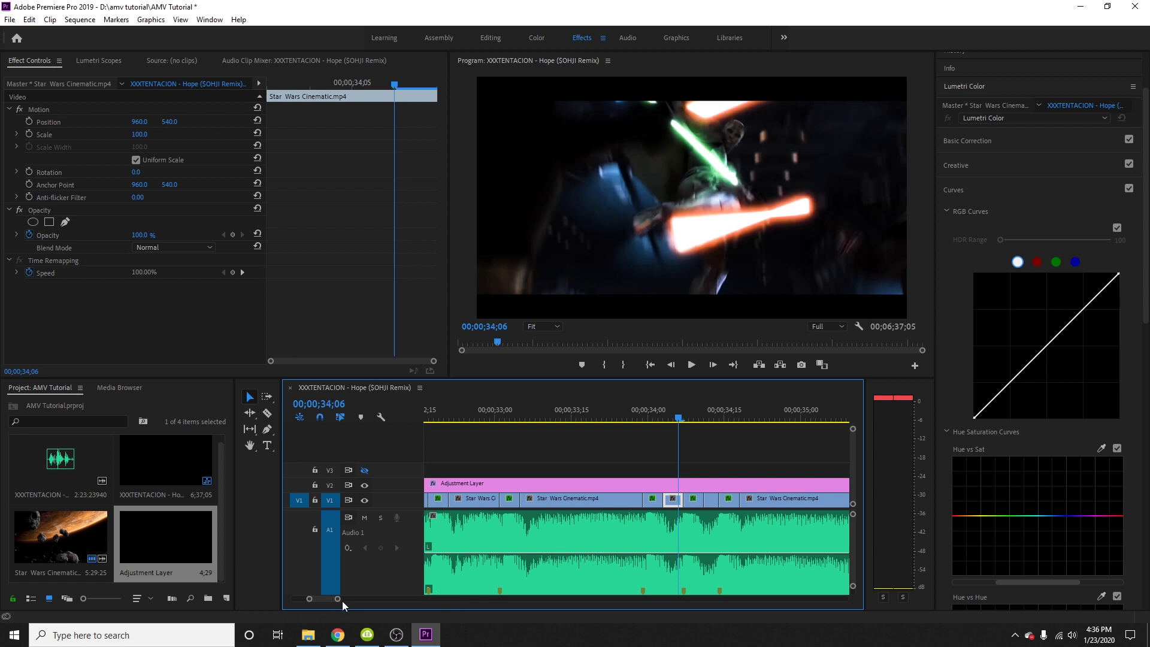
{"action": "key", "text": "="}
{"action": "scroll", "coordinate": [1012, 123], "scroll_direction": "up", "scroll_amount": 3}
{"action": "left_click", "coordinate": [966, 67]}
{"action": "left_click", "coordinate": [990, 76]}
{"action": "type", "text": "invert"}
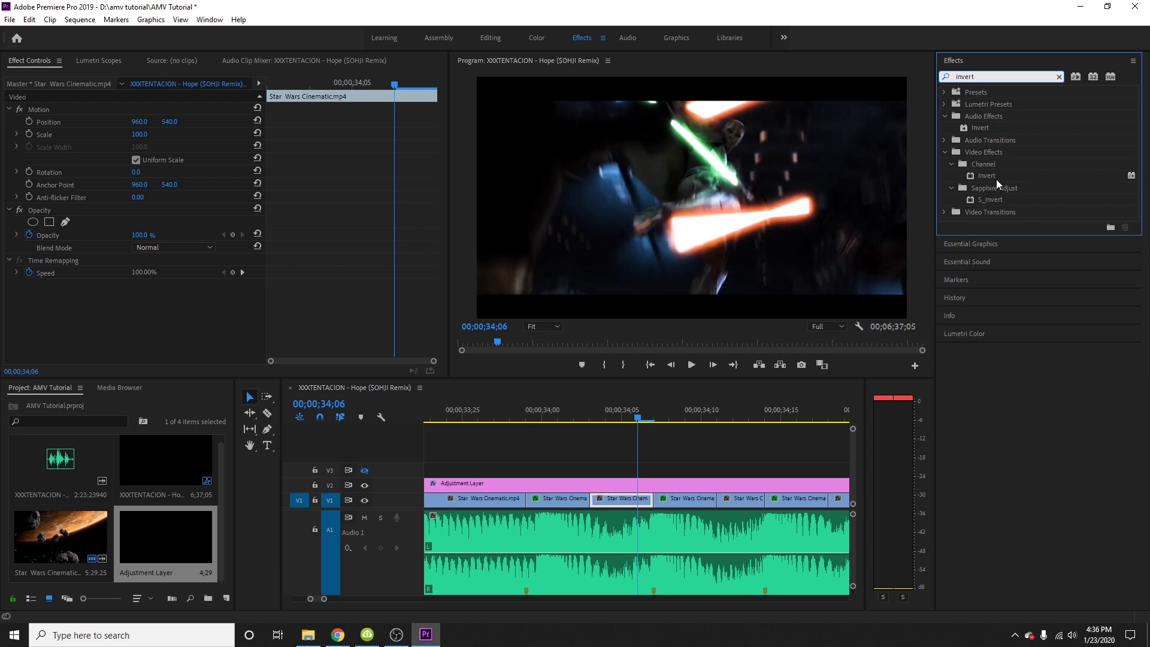
{"action": "left_click_drag", "start_coordinate": [990, 177], "coordinate": [617, 498]}
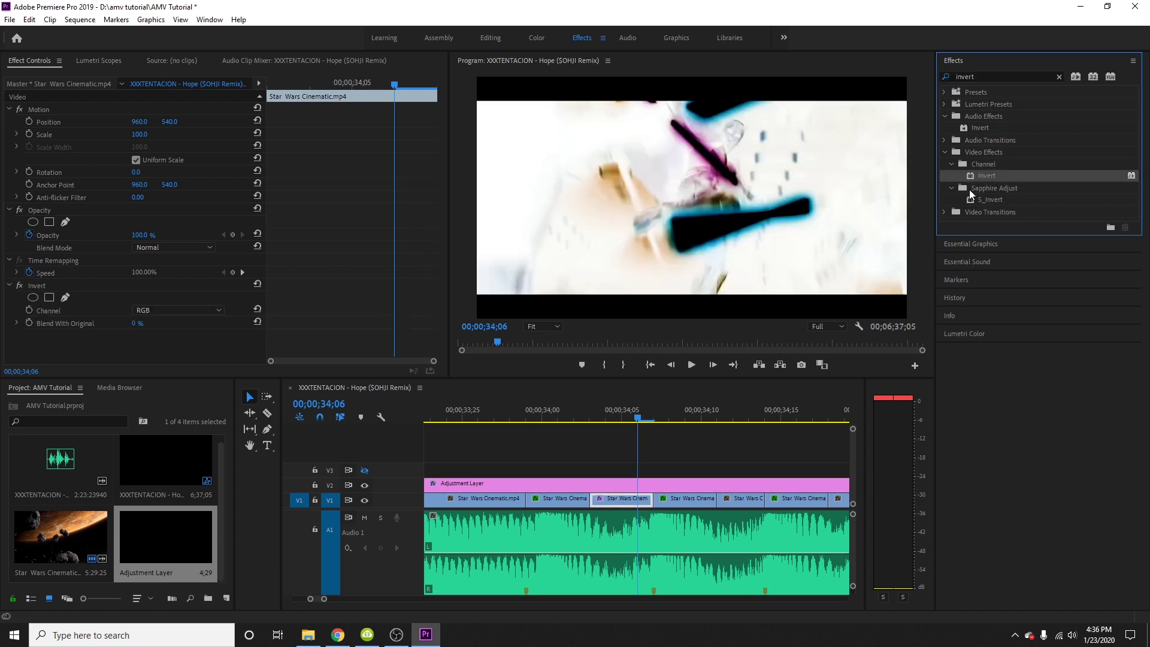
{"action": "left_click_drag", "start_coordinate": [990, 177], "coordinate": [746, 502]}
Play the sequence from 00;00;33;22 to review the inverted clips among the fast cuts
{"action": "left_click_drag", "start_coordinate": [331, 602], "coordinate": [363, 602]}
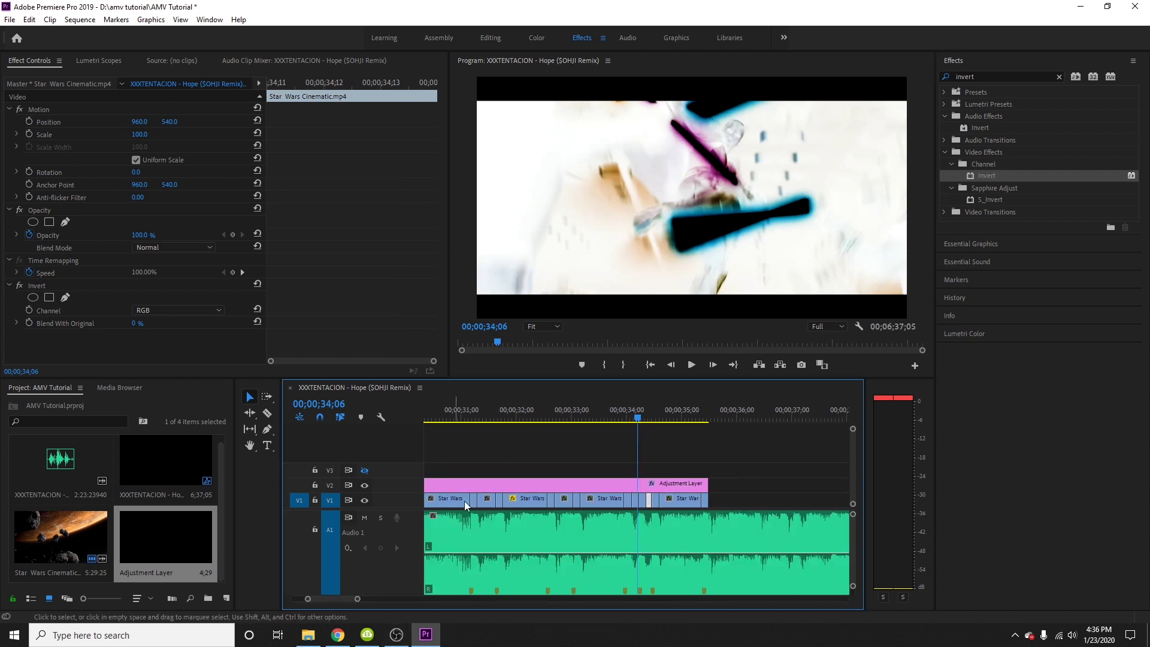
{"action": "left_click", "coordinate": [614, 420]}
{"action": "key", "text": "space"}
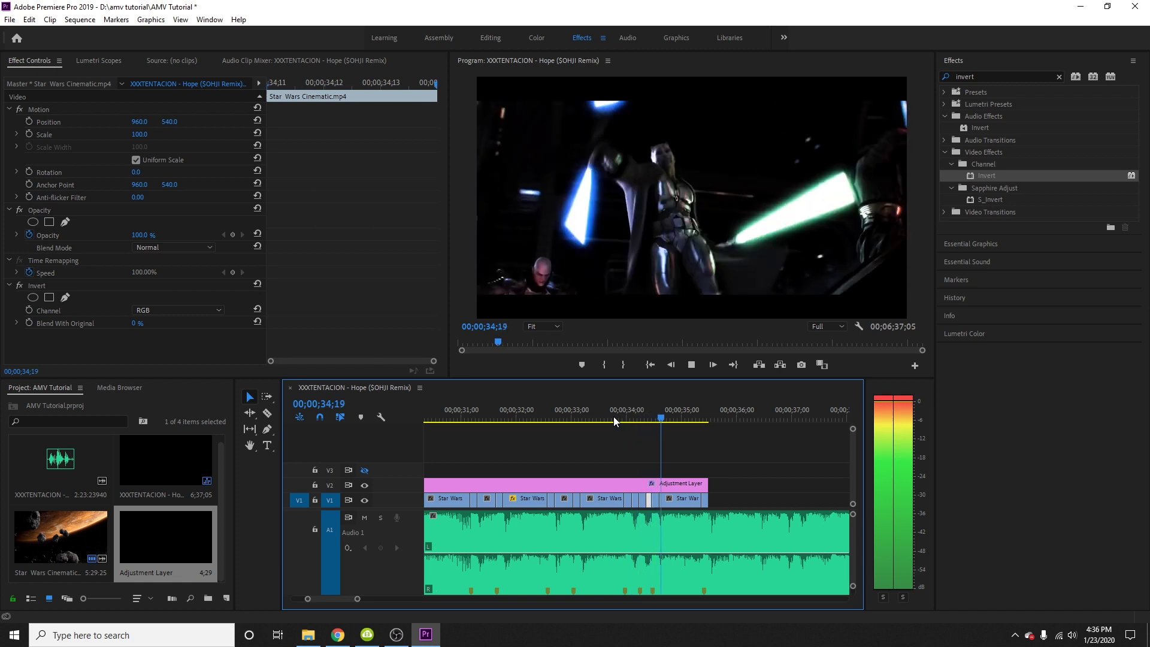
{"action": "key", "text": "space"}
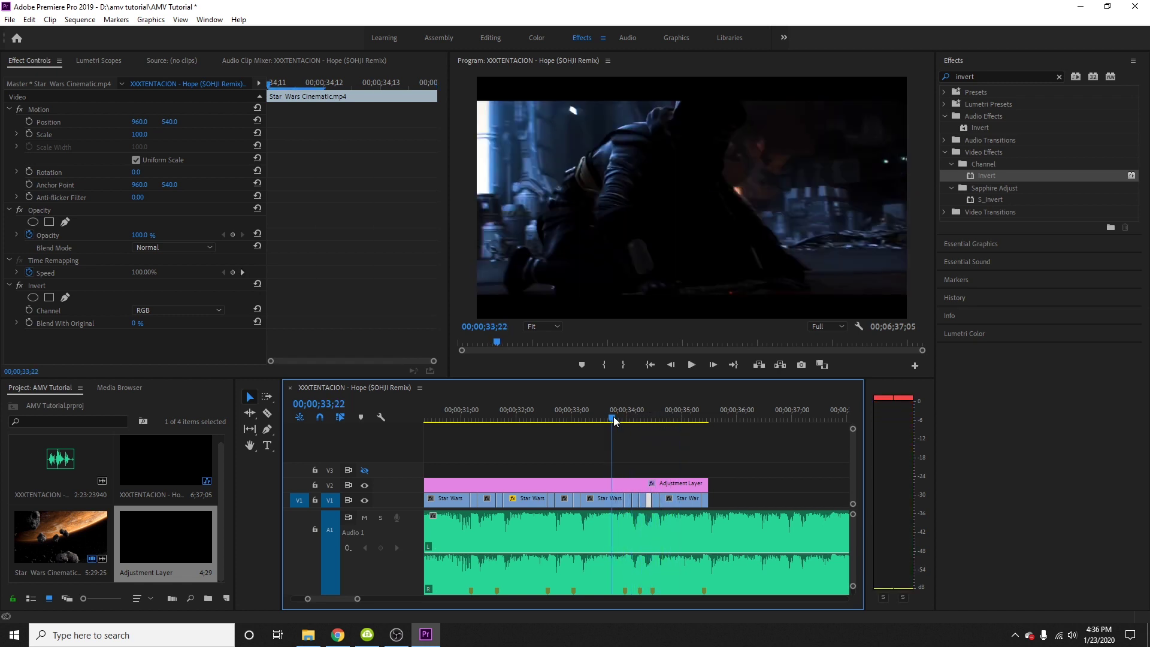
Split the V1 clip that starts at 00;00;32;21 at 00;00;32;23 and delete its first two frames to leave a black gap
{"action": "key", "text": "Up"}
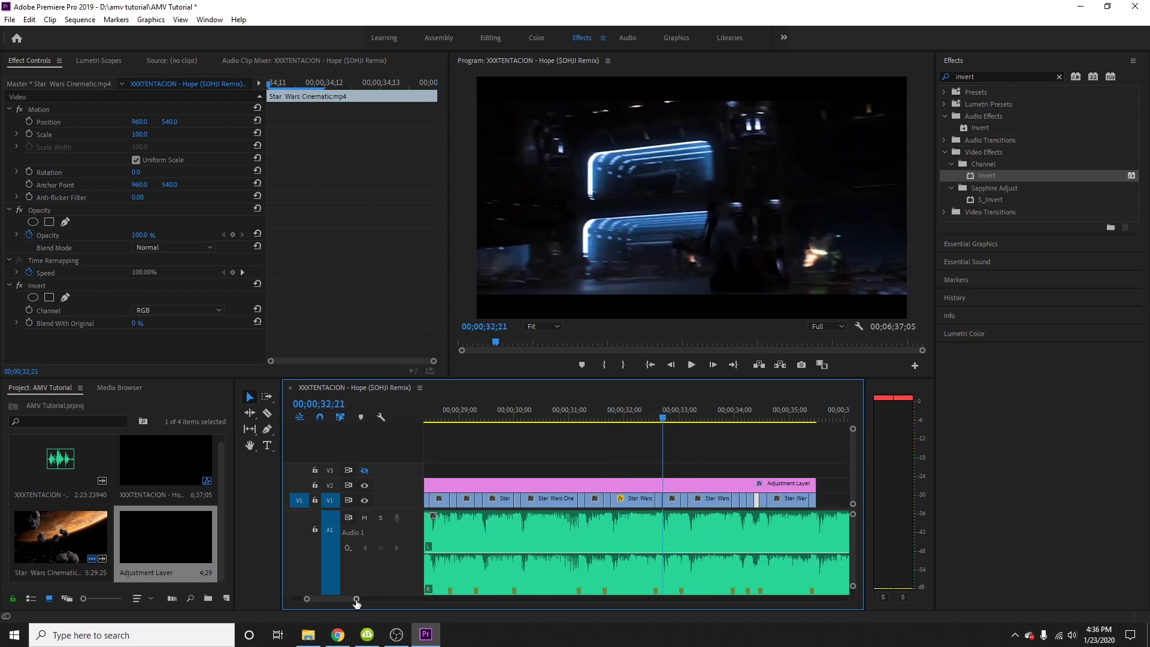
{"action": "left_click_drag", "start_coordinate": [357, 599], "coordinate": [336, 599]}
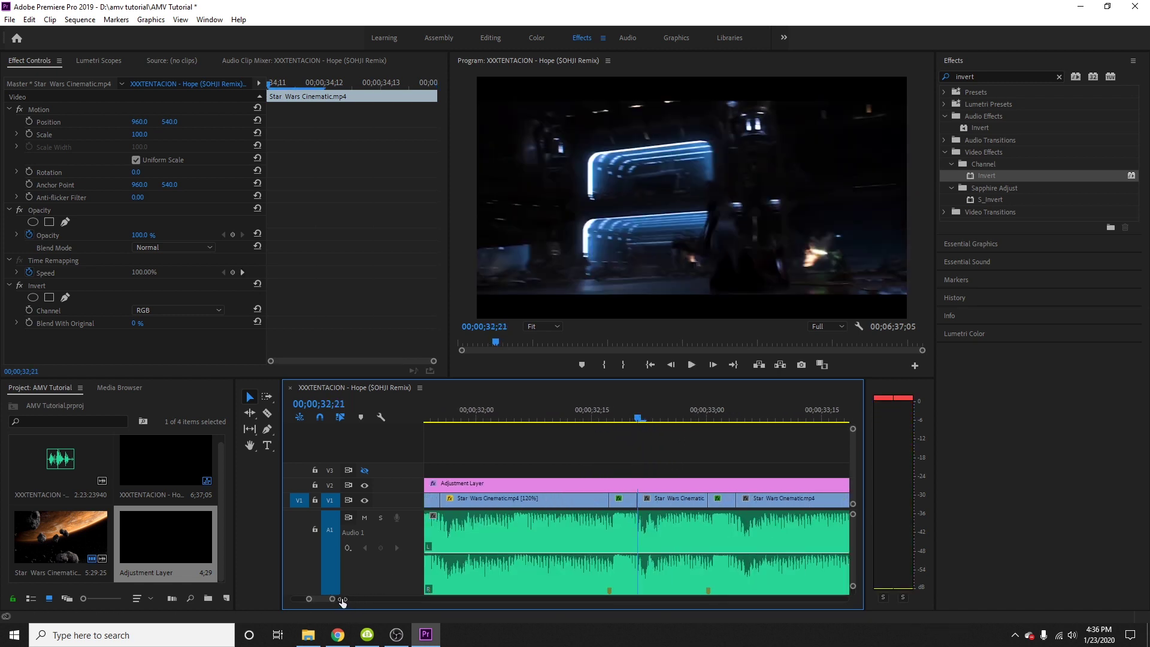
{"action": "key", "text": "space"}
{"action": "left_click", "coordinate": [624, 404]}
{"action": "left_click", "coordinate": [630, 402]}
{"action": "key", "text": "Left"}
{"action": "key", "text": "Left"}
{"action": "key", "text": "="}
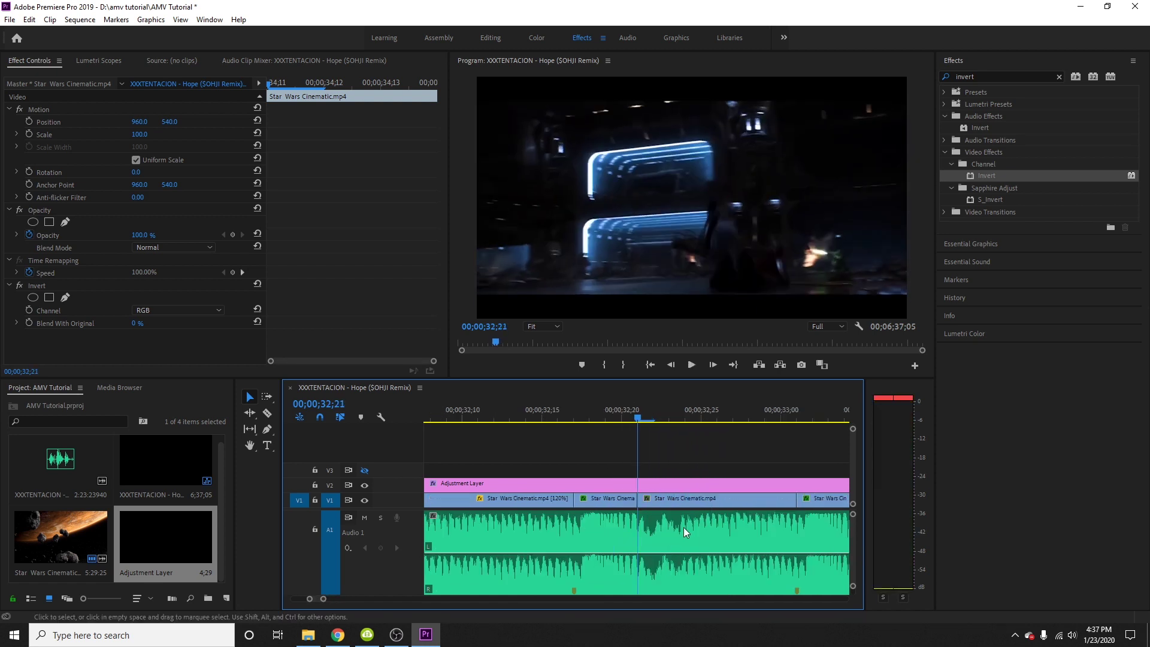
{"action": "left_click", "coordinate": [659, 501]}
{"action": "key", "text": "Right"}
{"action": "key", "text": "Right"}
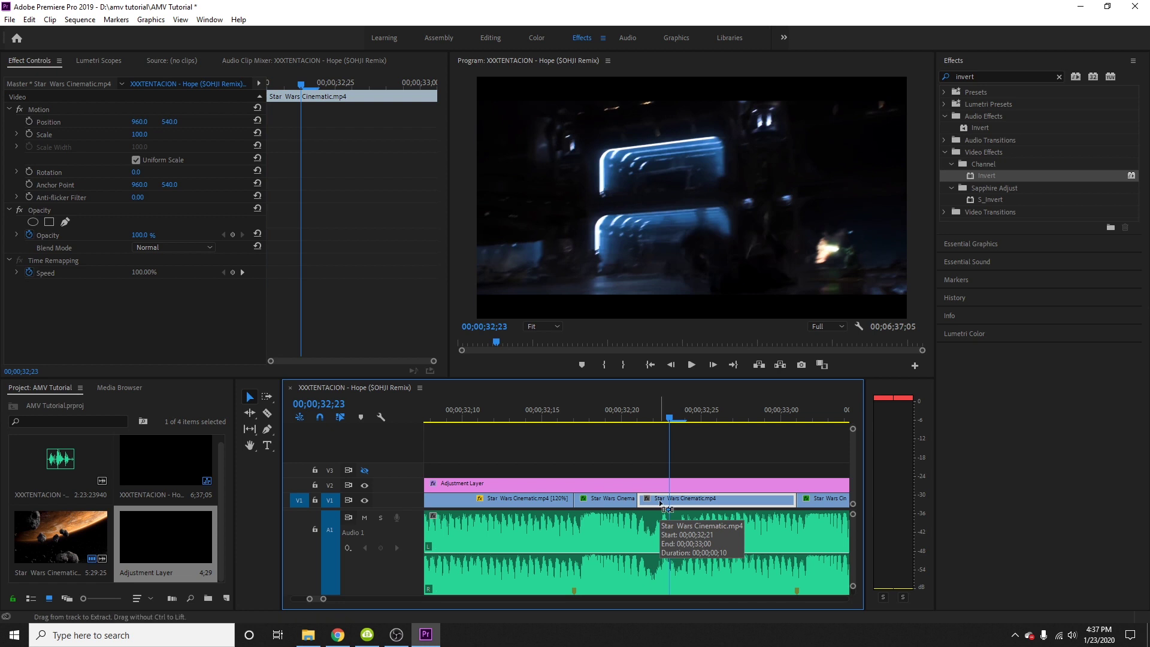
{"action": "key", "text": "ctrl+k"}
{"action": "key", "text": "Delete"}
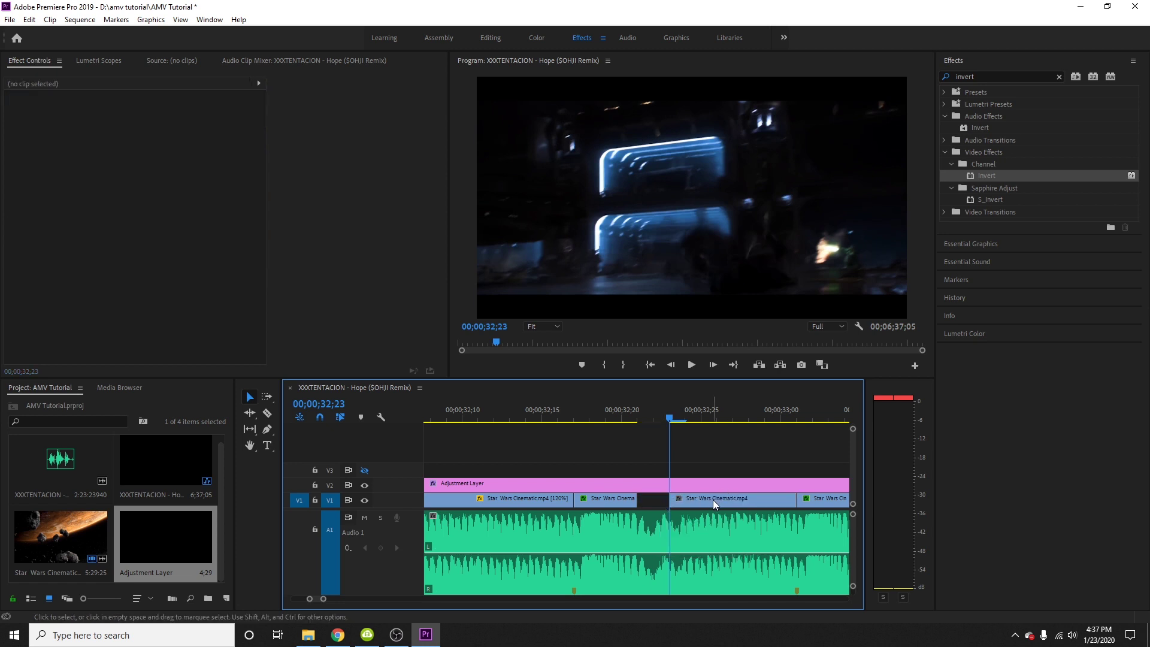
Split the remaining V1 clip at 00;00;32;25 and 00;00;32;27, and delete the piece between those cuts
{"action": "key", "text": "Right"}
{"action": "key", "text": "Right"}
{"action": "left_click", "coordinate": [713, 499]}
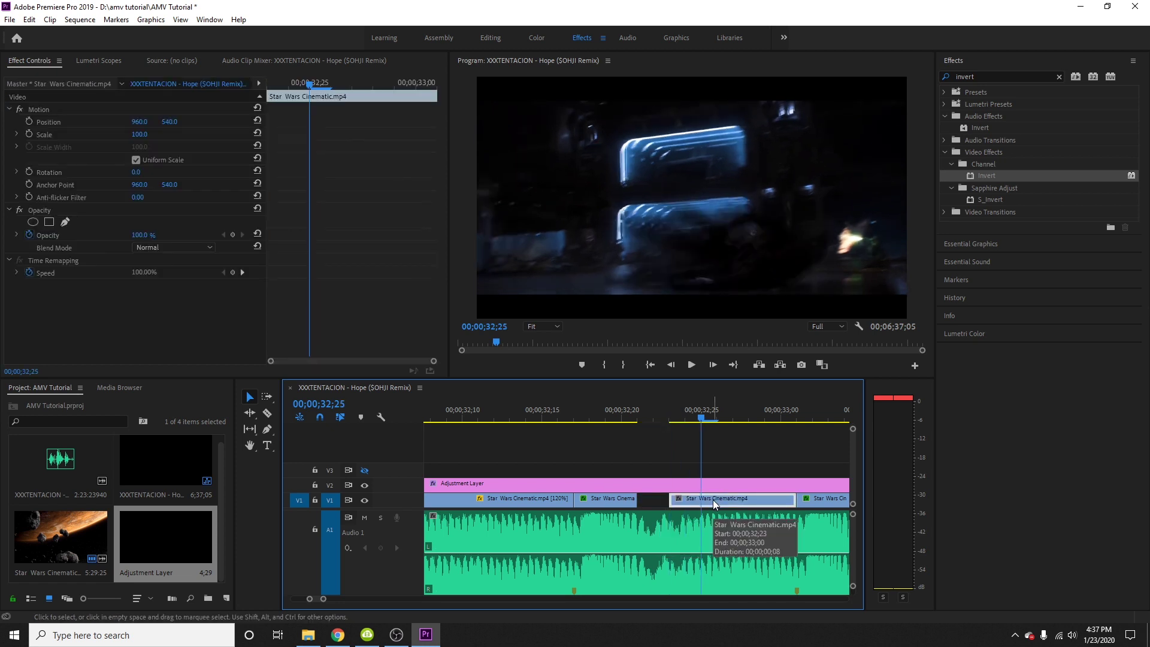
{"action": "key", "text": "ctrl+k"}
{"action": "key", "text": "Right"}
{"action": "key", "text": "Right"}
{"action": "left_click", "coordinate": [724, 501]}
{"action": "key", "text": "ctrl+k"}
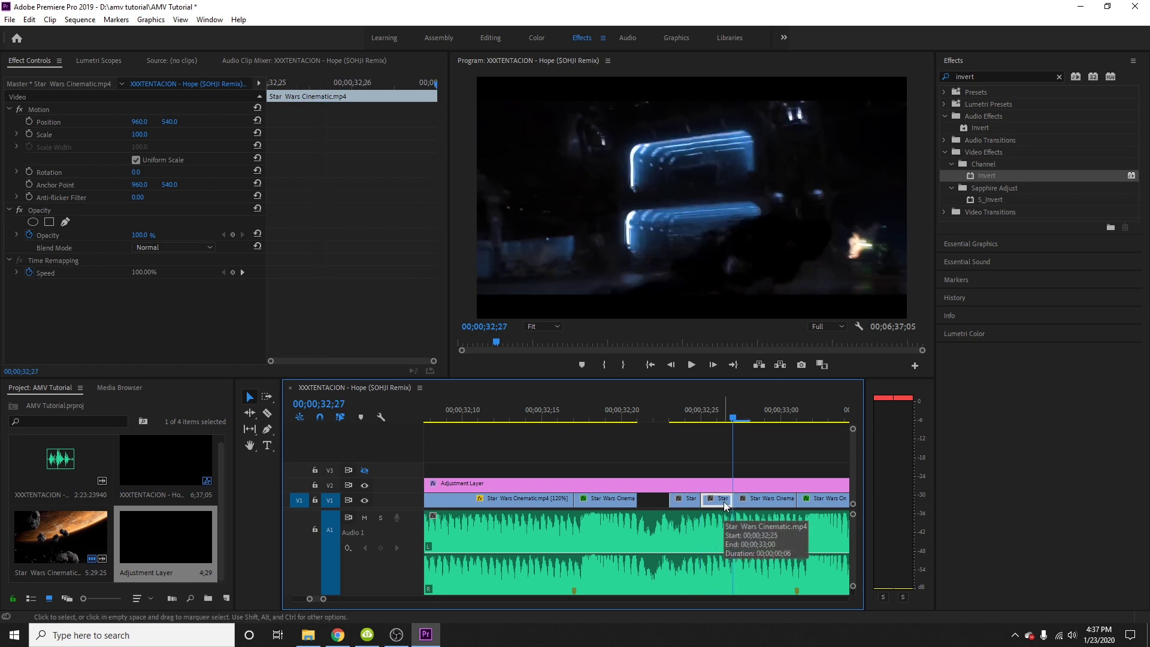
{"action": "key", "text": "Delete"}
Split the last part of the V1 clip at 00;00;32;29 and delete the piece running up to 00;00;33;00
{"action": "scroll", "coordinate": [734, 489], "scroll_direction": "down", "scroll_amount": 1}
{"action": "key", "text": "Right"}
{"action": "key", "text": "Right"}
{"action": "left_click", "coordinate": [720, 502]}
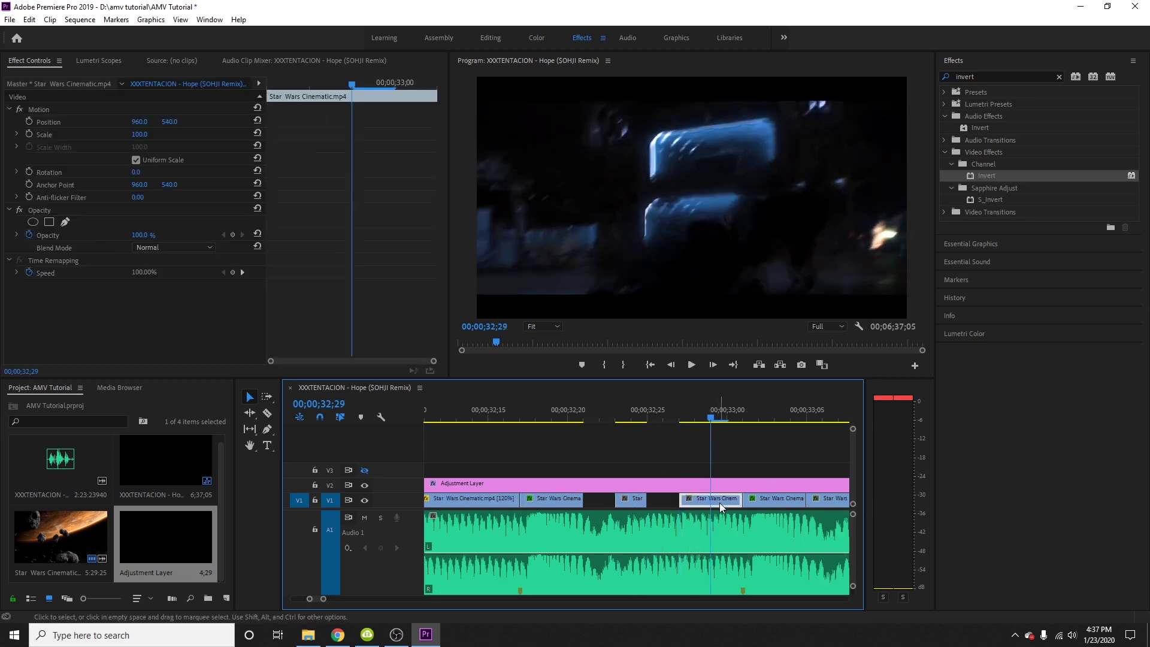
{"action": "key", "text": "ctrl+k"}
{"action": "left_click", "coordinate": [719, 501]}
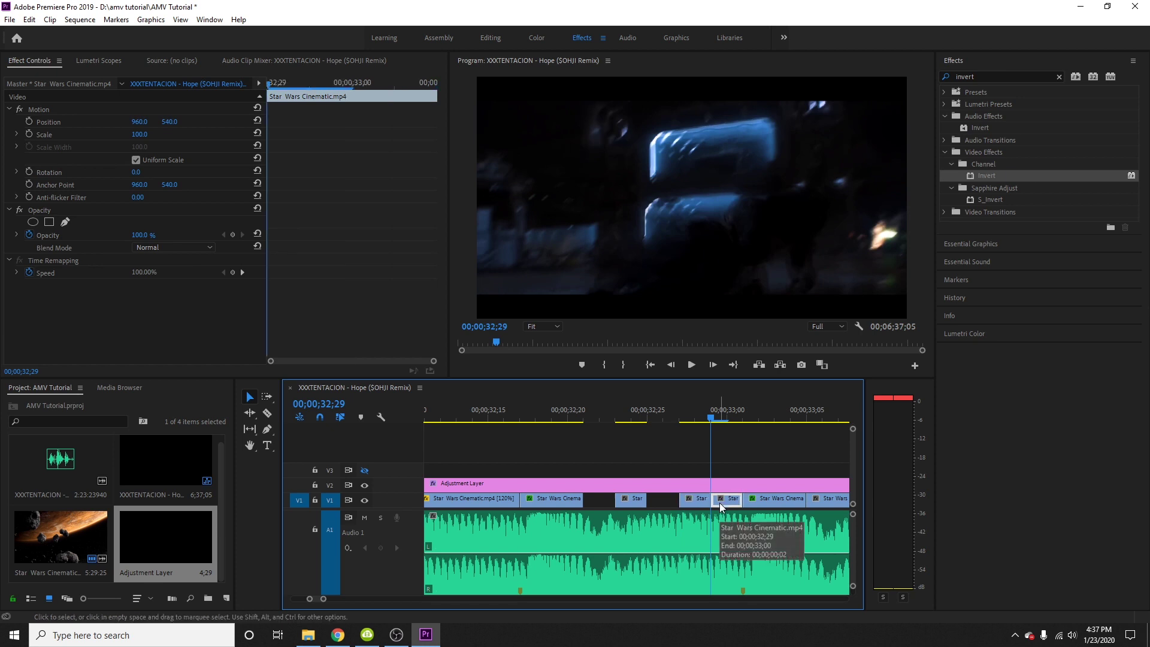
{"action": "key", "text": "Delete"}
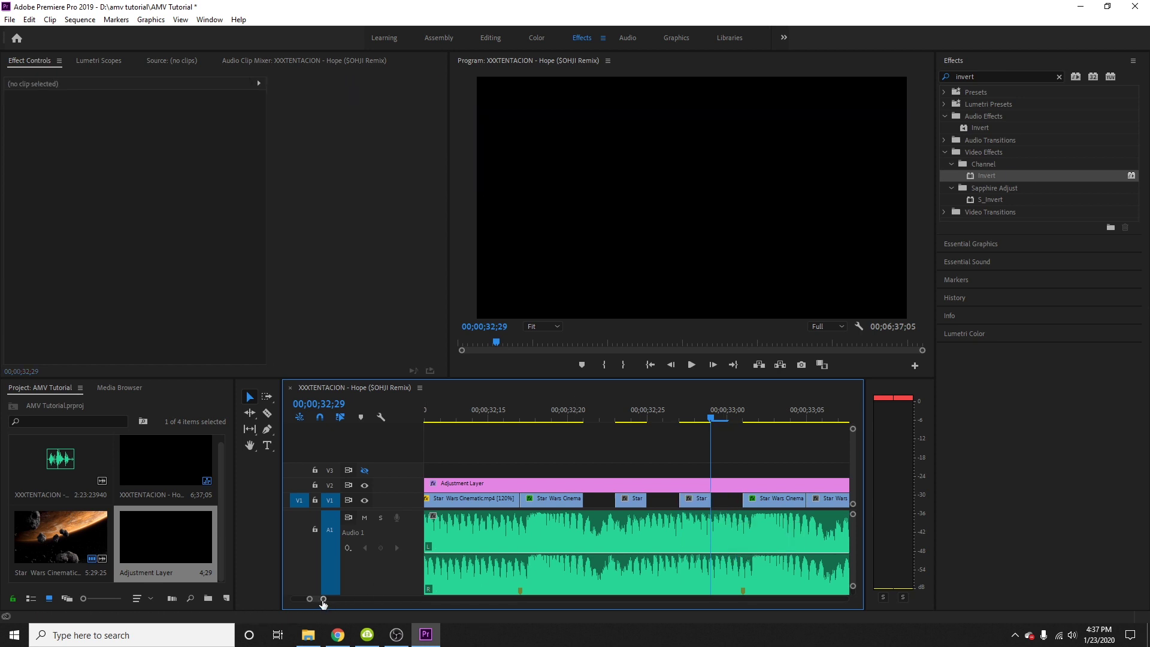
Play the sequence from just after 00;00;32;00 to review the black flicker gaps before 00;00;33;00
{"action": "left_click_drag", "start_coordinate": [324, 599], "coordinate": [338, 598]}
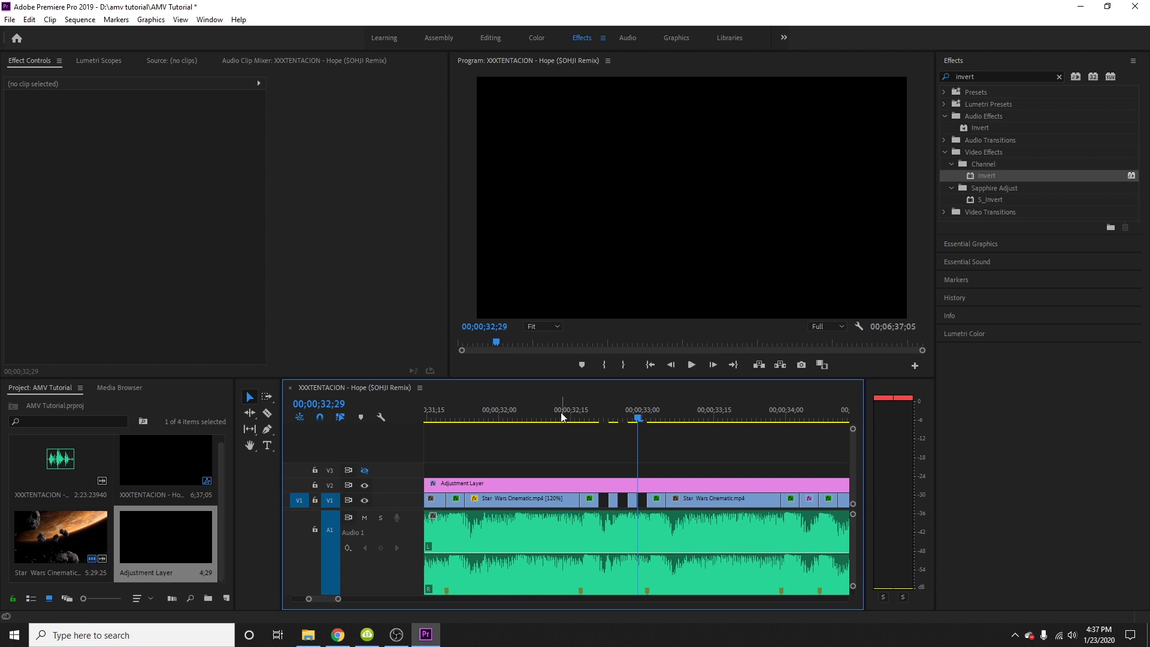
{"action": "left_click", "coordinate": [528, 417]}
{"action": "key", "text": "space"}
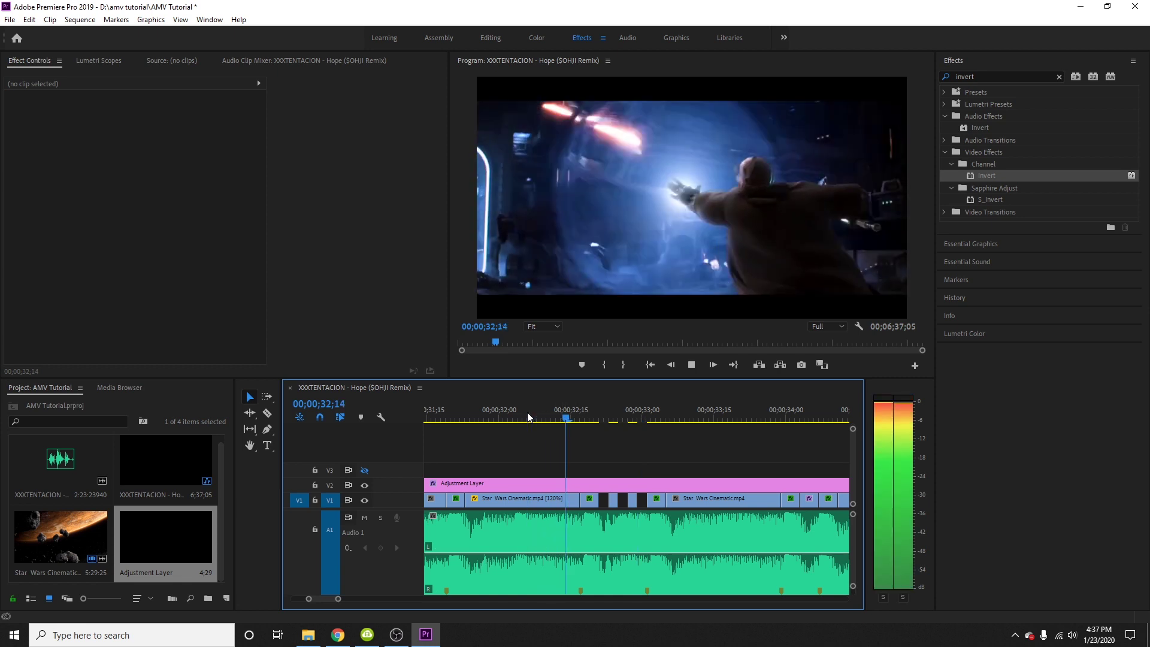
{"action": "left_click", "coordinate": [543, 414]}
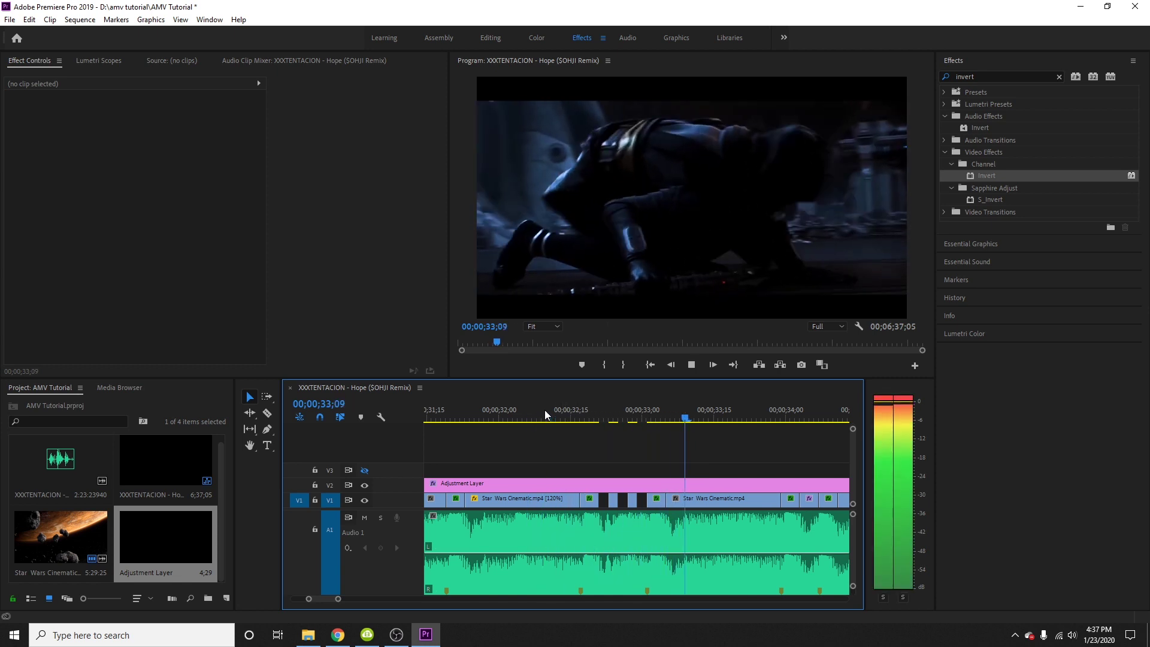
{"action": "key", "text": "space"}
Mark the sequence's in point at 00;00;00;00 and its out point at 00;00;35;18, where the edited footage ends
{"action": "key", "text": "minus"}
{"action": "key", "text": "minus"}
{"action": "key", "text": "minus"}
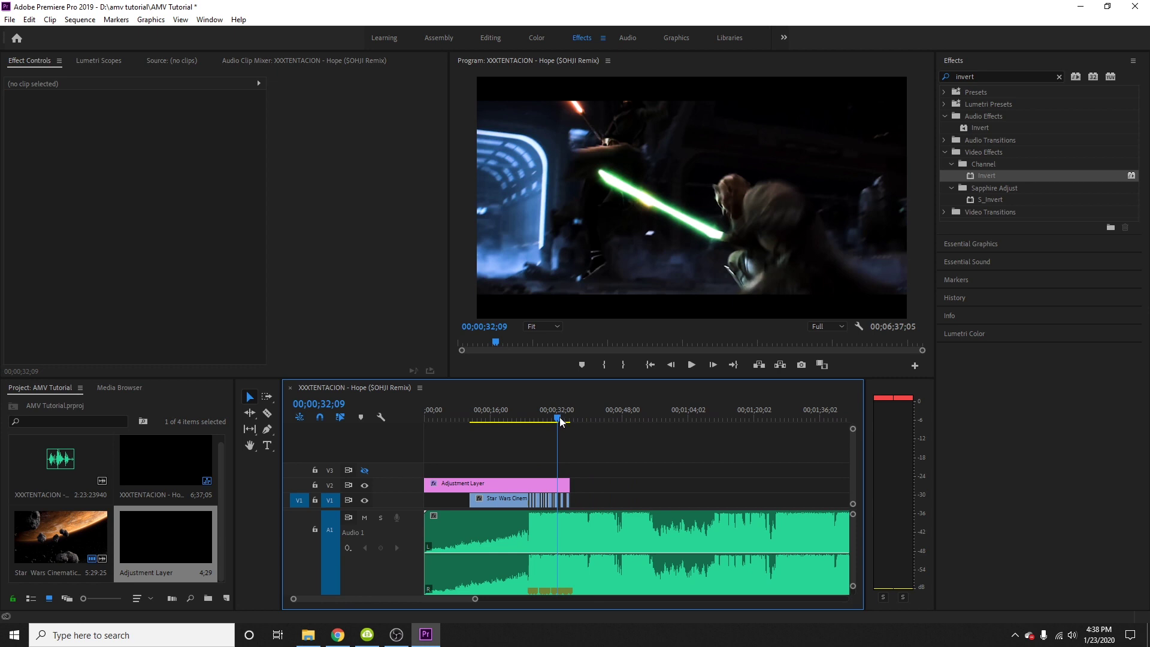
{"action": "left_click_drag", "start_coordinate": [562, 422], "coordinate": [353, 414]}
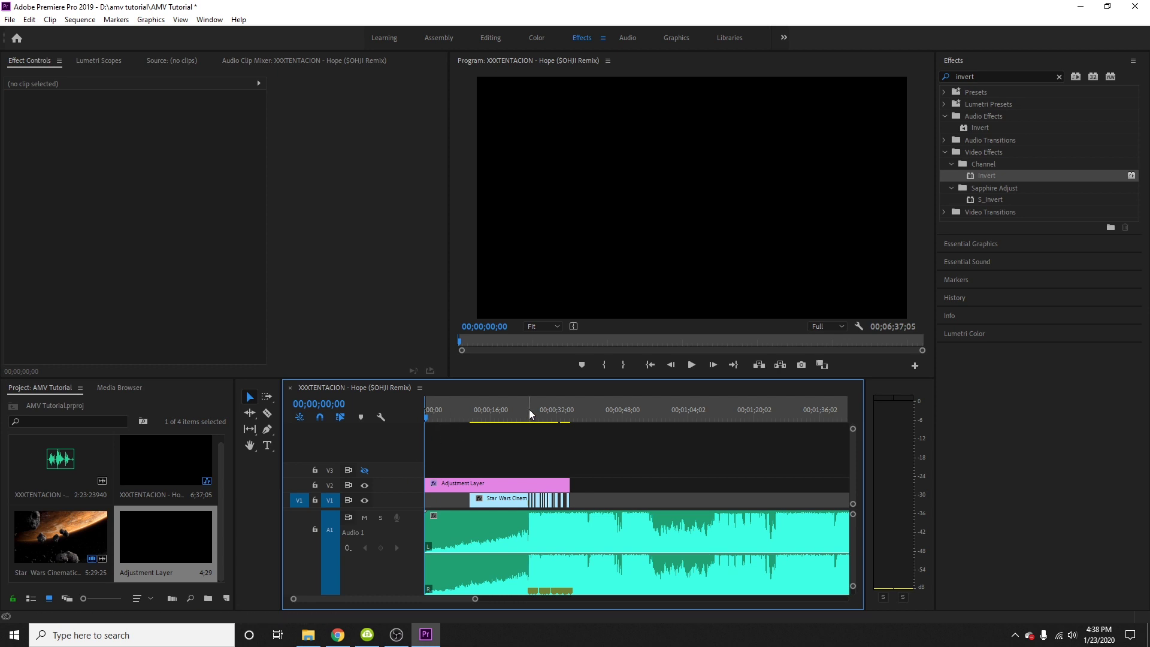
{"action": "left_click_drag", "start_coordinate": [558, 409], "coordinate": [573, 418]}
{"action": "left_click_drag", "start_coordinate": [477, 599], "coordinate": [459, 599]}
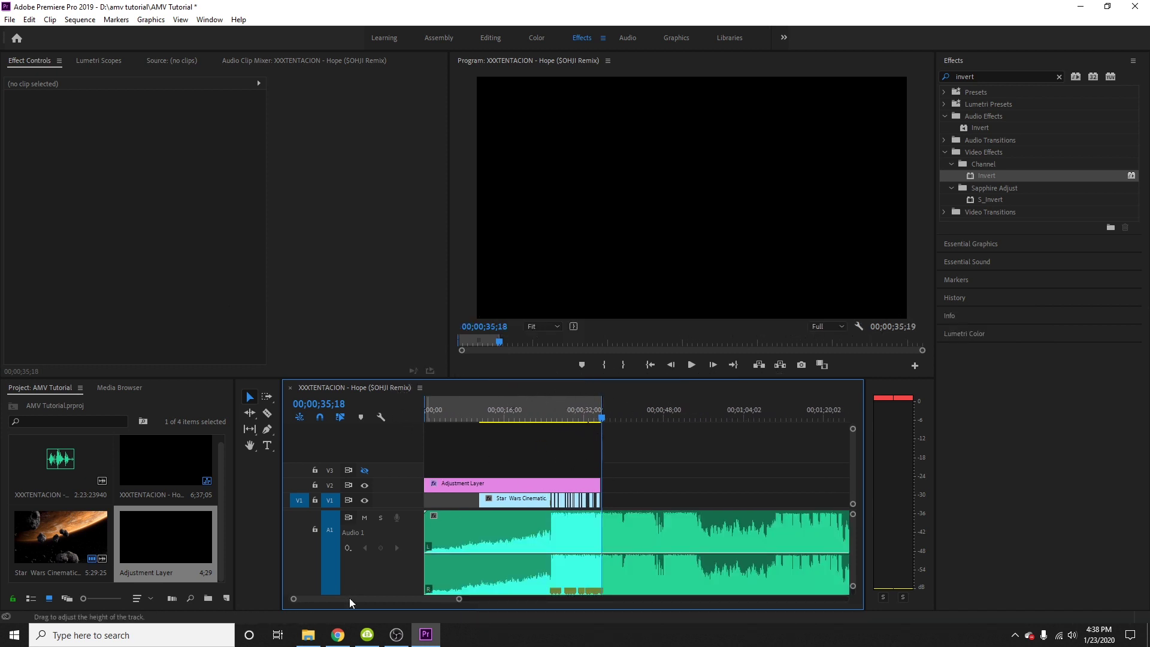
{"action": "left_click_drag", "start_coordinate": [458, 599], "coordinate": [680, 569]}
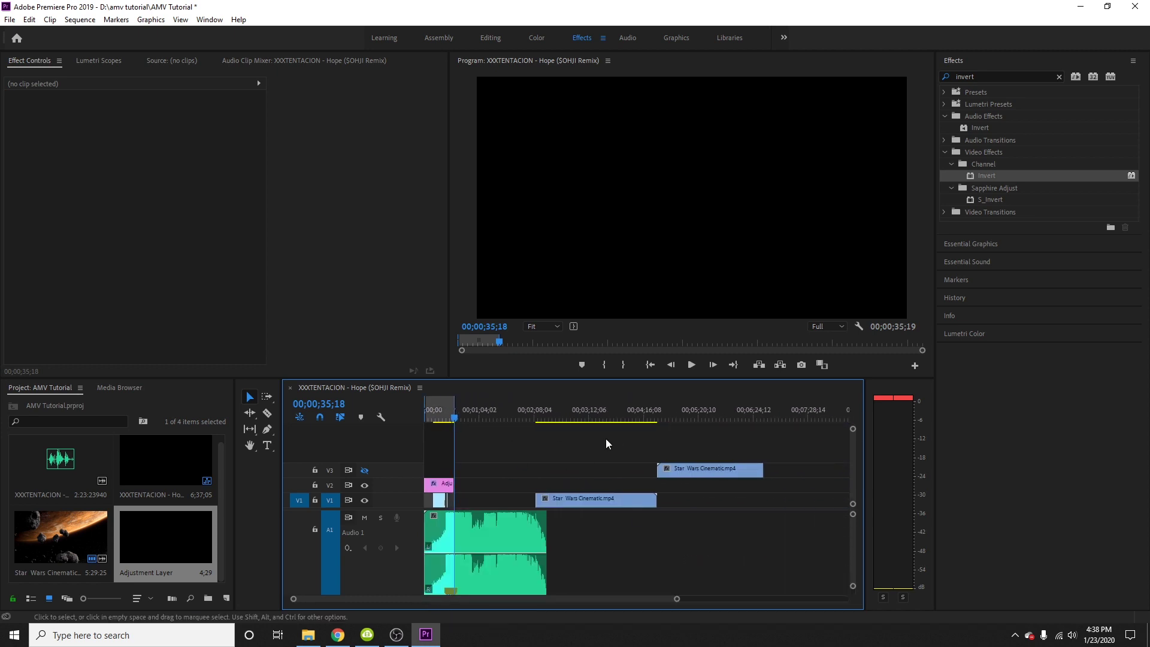
{"action": "left_click_drag", "start_coordinate": [677, 599], "coordinate": [460, 599]}
Open the media export settings for the marked range and turn on Render at Maximum Depth
{"action": "left_click", "coordinate": [3, 21]}
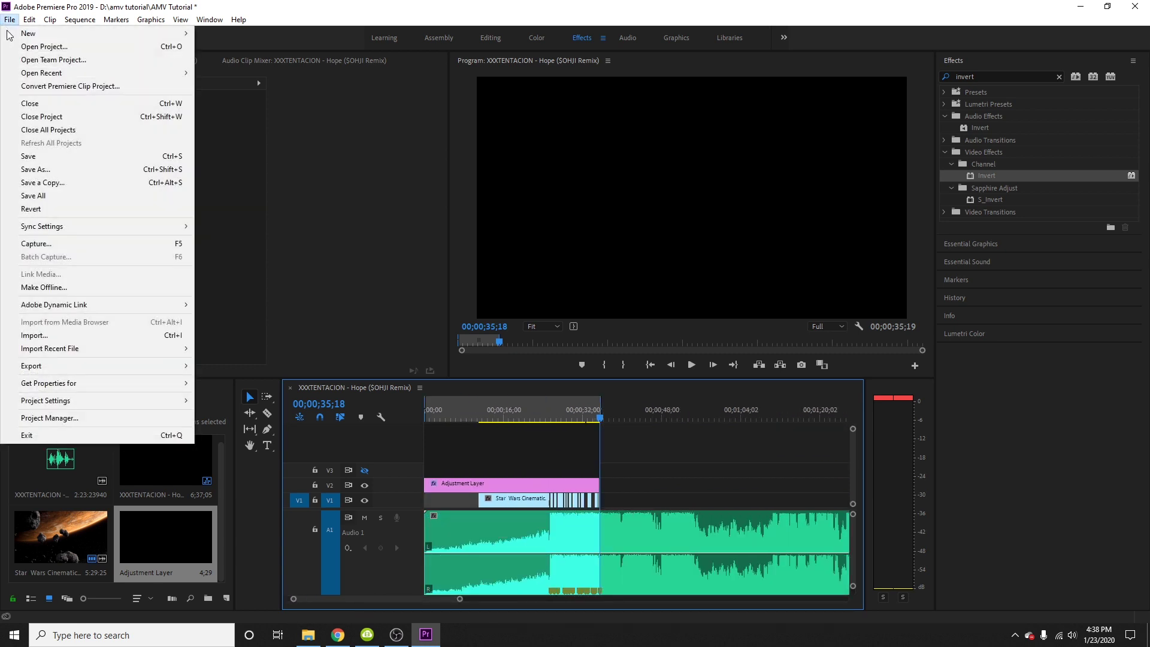
{"action": "mouse_move", "coordinate": [61, 366]}
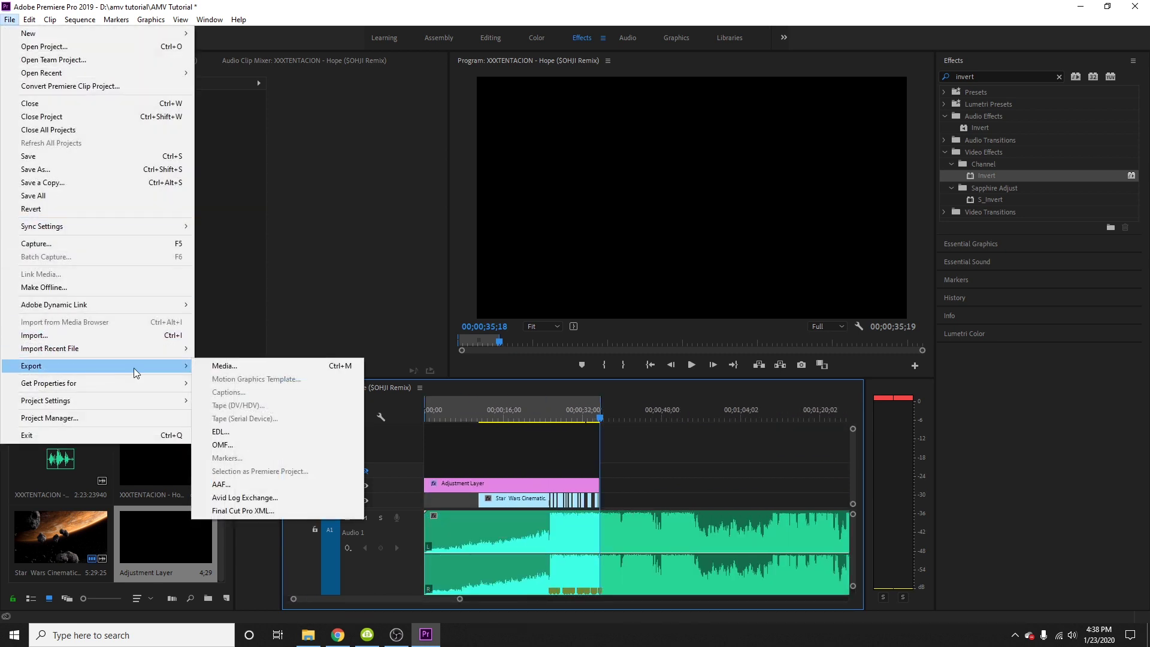
{"action": "left_click", "coordinate": [224, 367]}
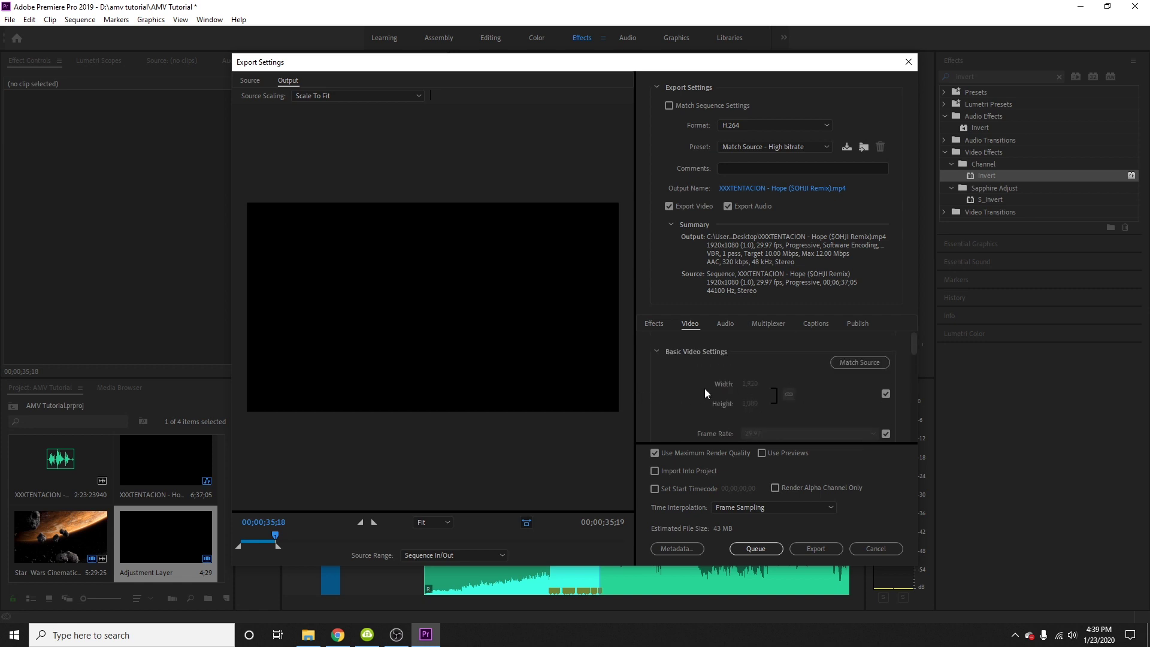
{"action": "scroll", "coordinate": [664, 390], "scroll_direction": "down", "scroll_amount": 3}
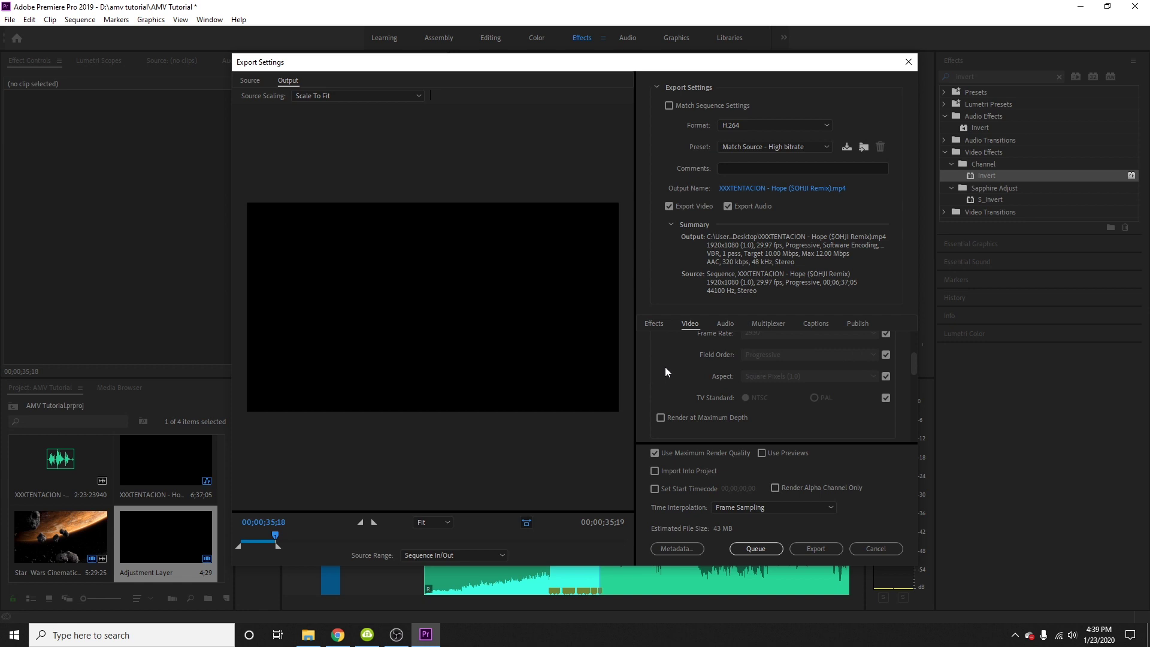
{"action": "left_click", "coordinate": [661, 418]}
Unlock the encoding profile from the source settings and set it to High
{"action": "scroll", "coordinate": [652, 363], "scroll_direction": "down", "scroll_amount": 2}
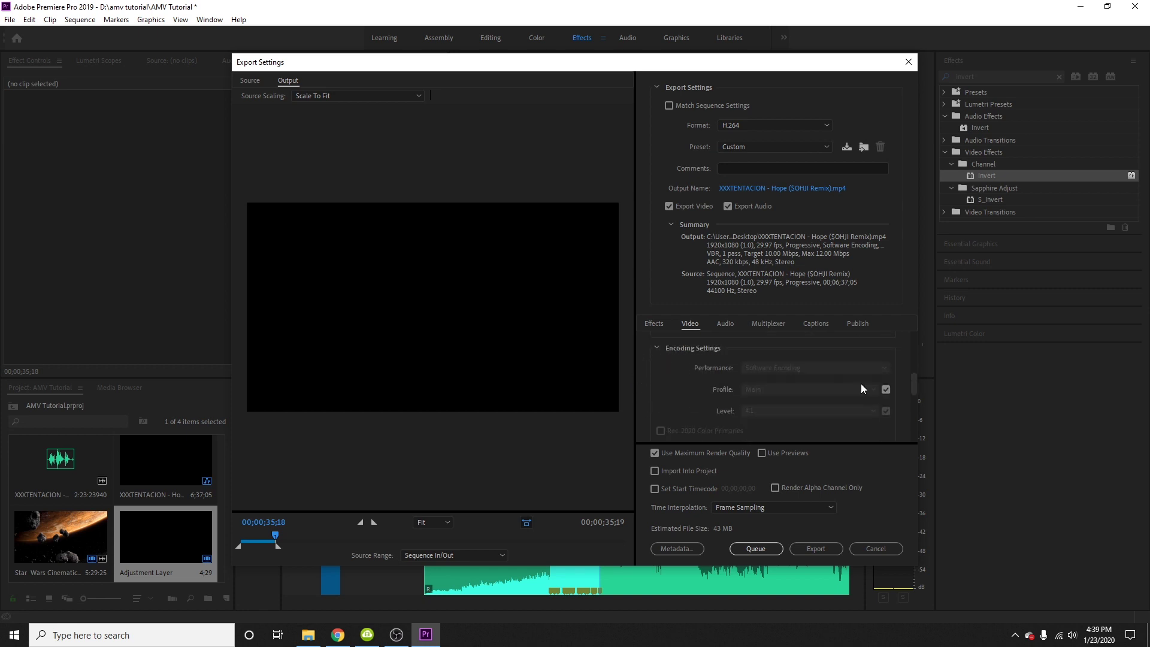
{"action": "left_click", "coordinate": [886, 391]}
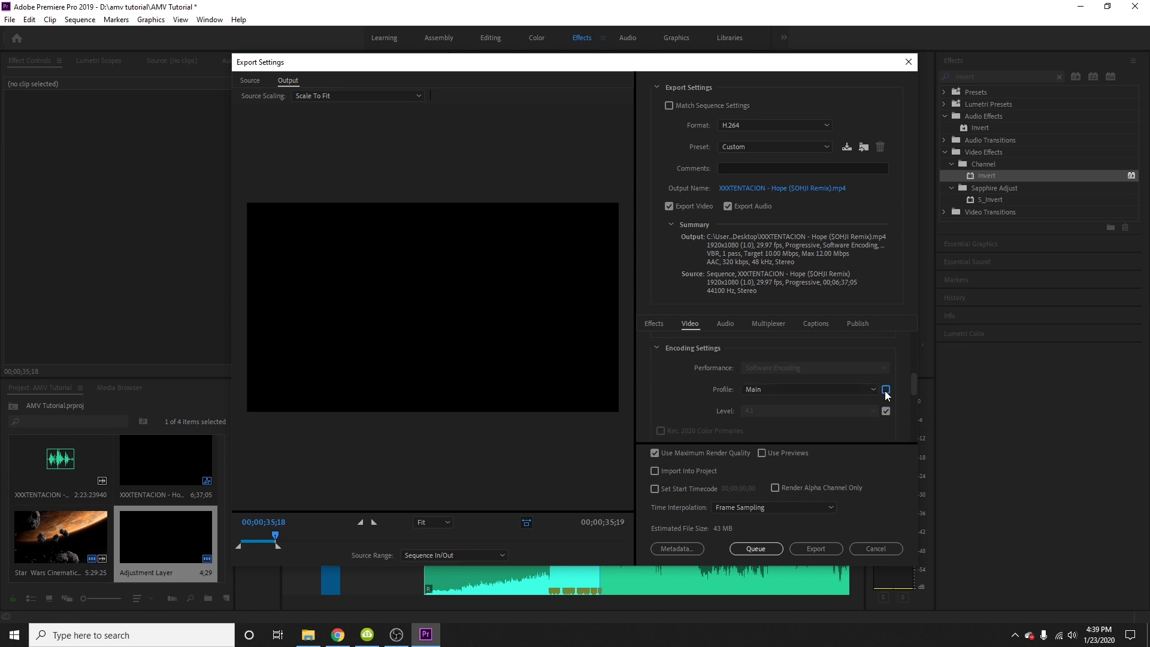
{"action": "left_click", "coordinate": [835, 390]}
{"action": "left_click", "coordinate": [775, 429]}
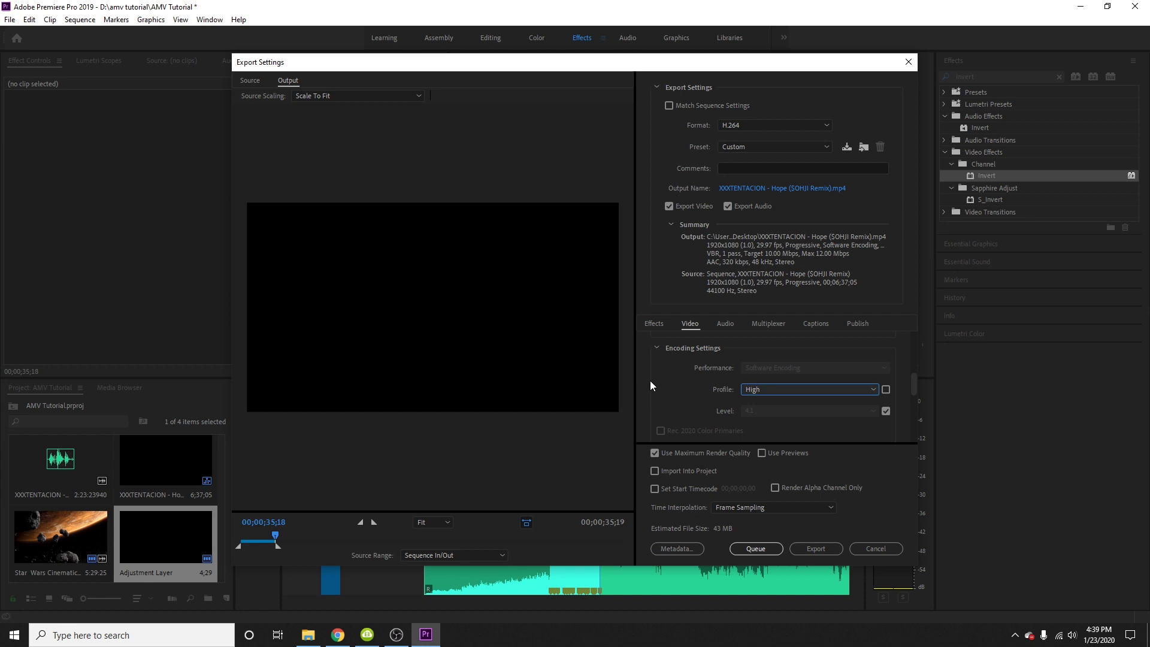
Set the bitrate encoding to VBR, 2 pass with a target bitrate of 30 Mbps and a maximum of 50 Mbps
{"action": "scroll", "coordinate": [648, 378], "scroll_direction": "down", "scroll_amount": 3}
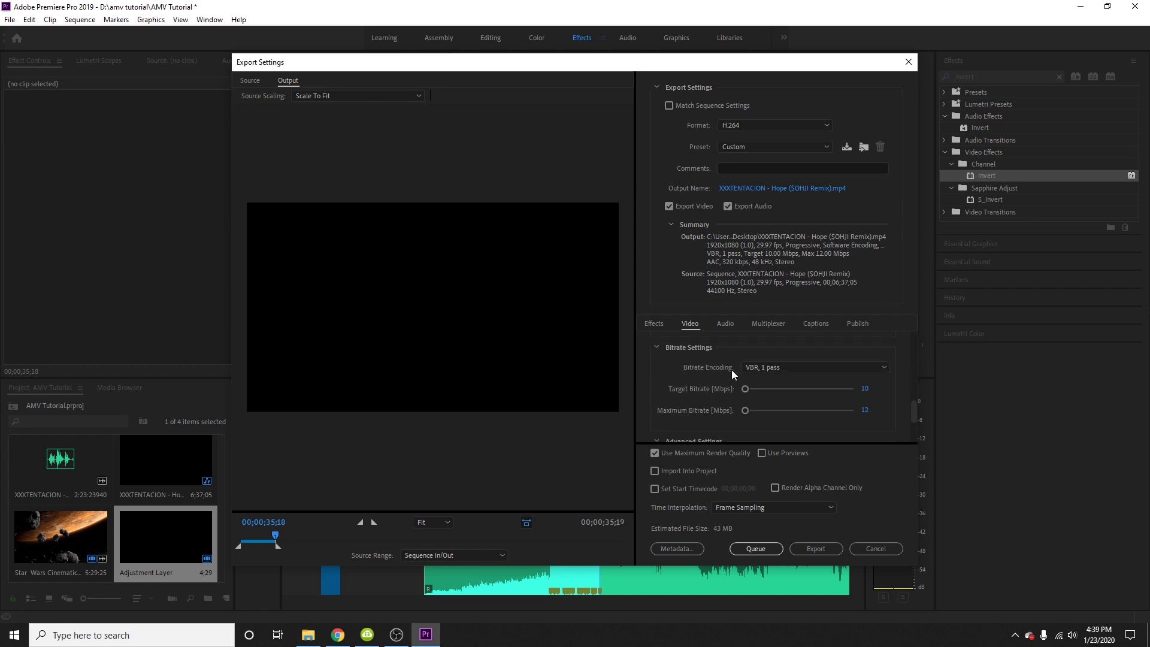
{"action": "left_click", "coordinate": [782, 369]}
{"action": "left_click", "coordinate": [778, 401]}
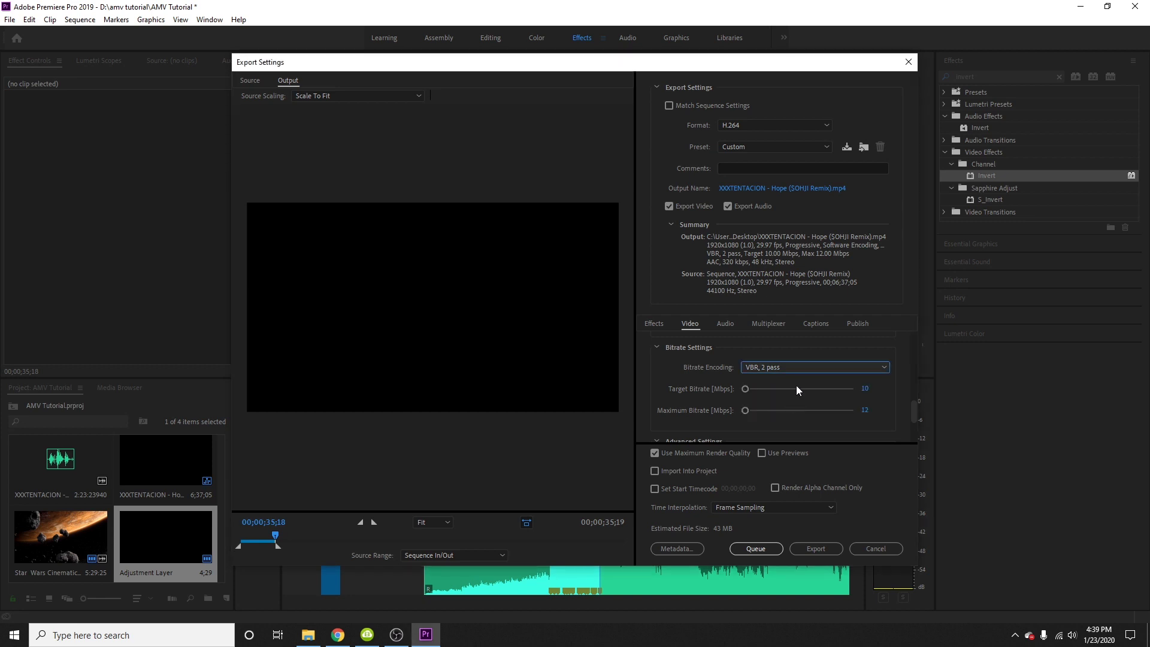
{"action": "left_click", "coordinate": [865, 388]}
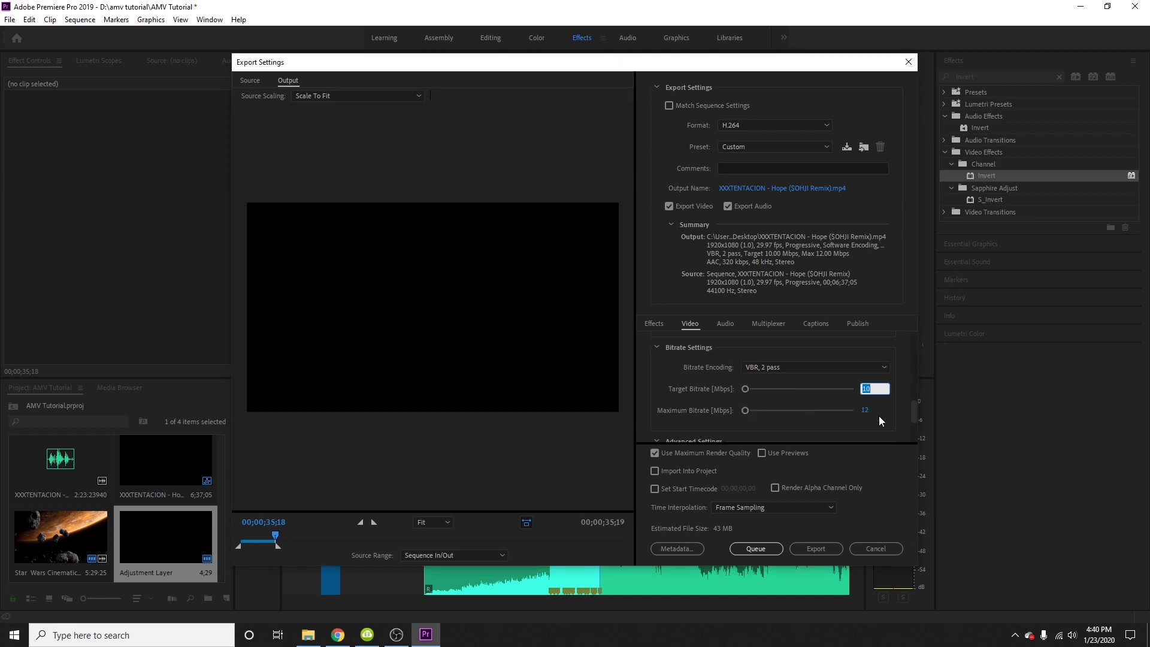
{"action": "type", "text": "30"}
{"action": "key", "text": "Return"}
{"action": "left_click", "coordinate": [866, 410]}
{"action": "type", "text": "50"}
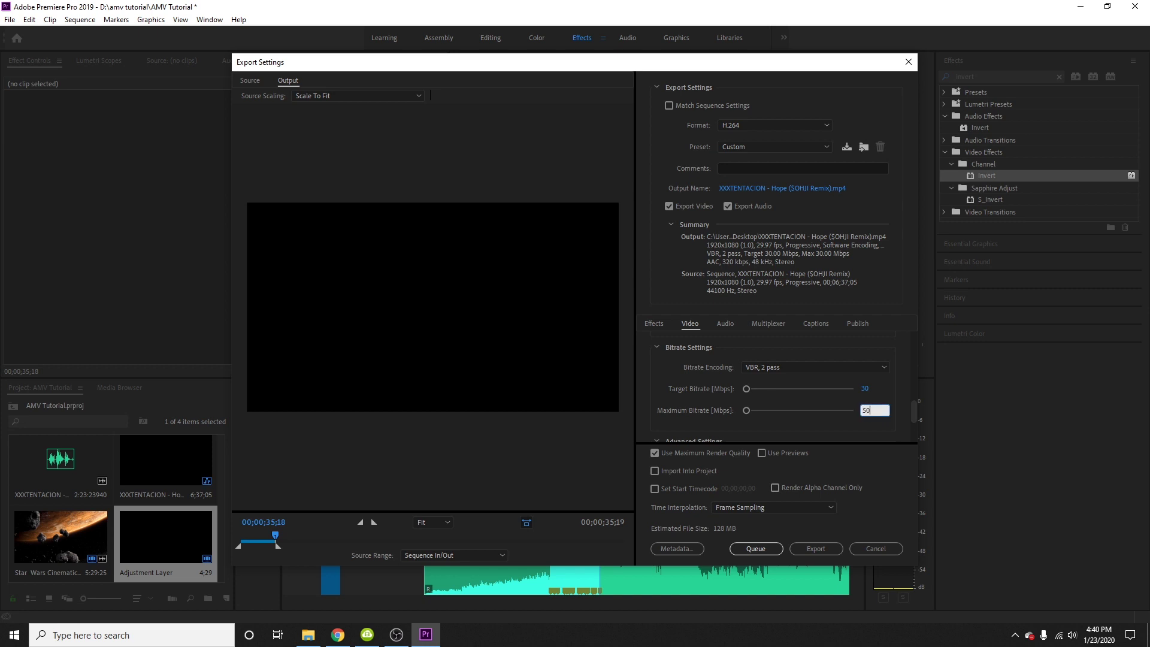
{"action": "key", "text": "Return"}
Start exporting the sequence, cancel the encoding, and return the playhead to 00;00;24;21
{"action": "scroll", "coordinate": [896, 399], "scroll_direction": "down", "scroll_amount": 4}
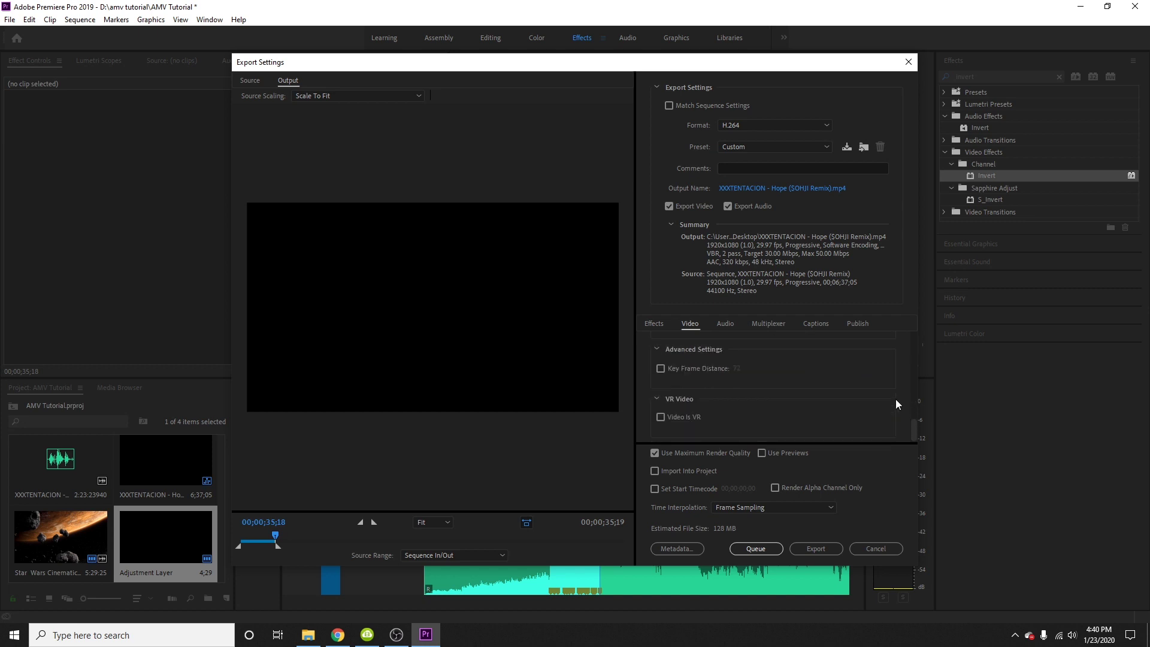
{"action": "left_click", "coordinate": [655, 452]}
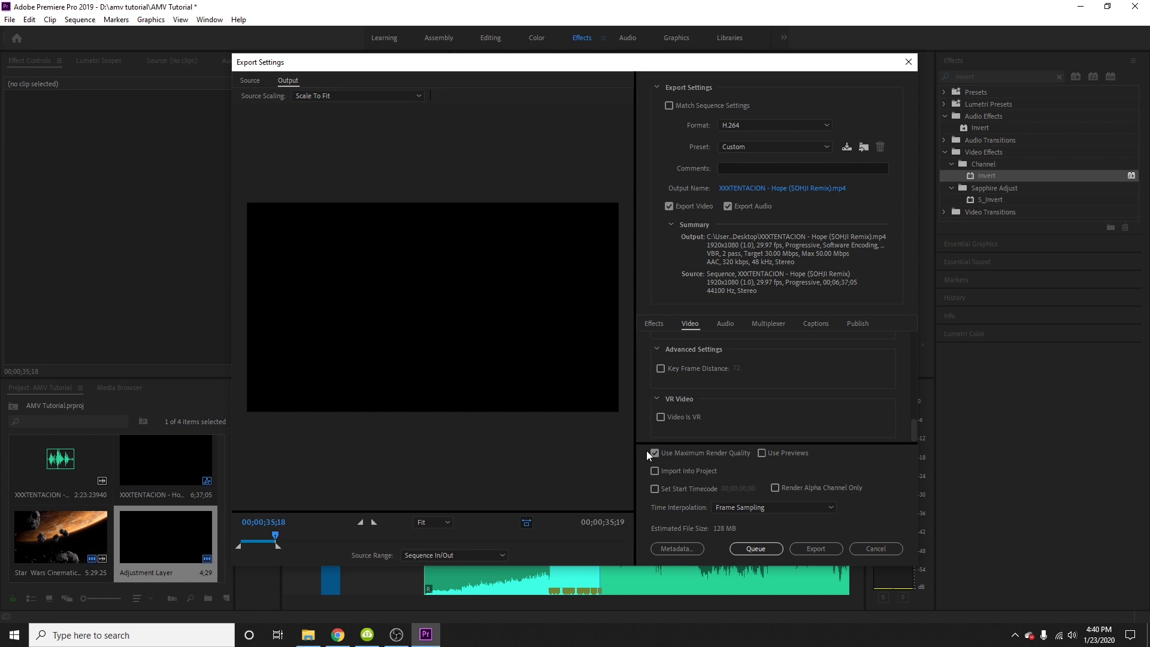
{"action": "left_click", "coordinate": [815, 548]}
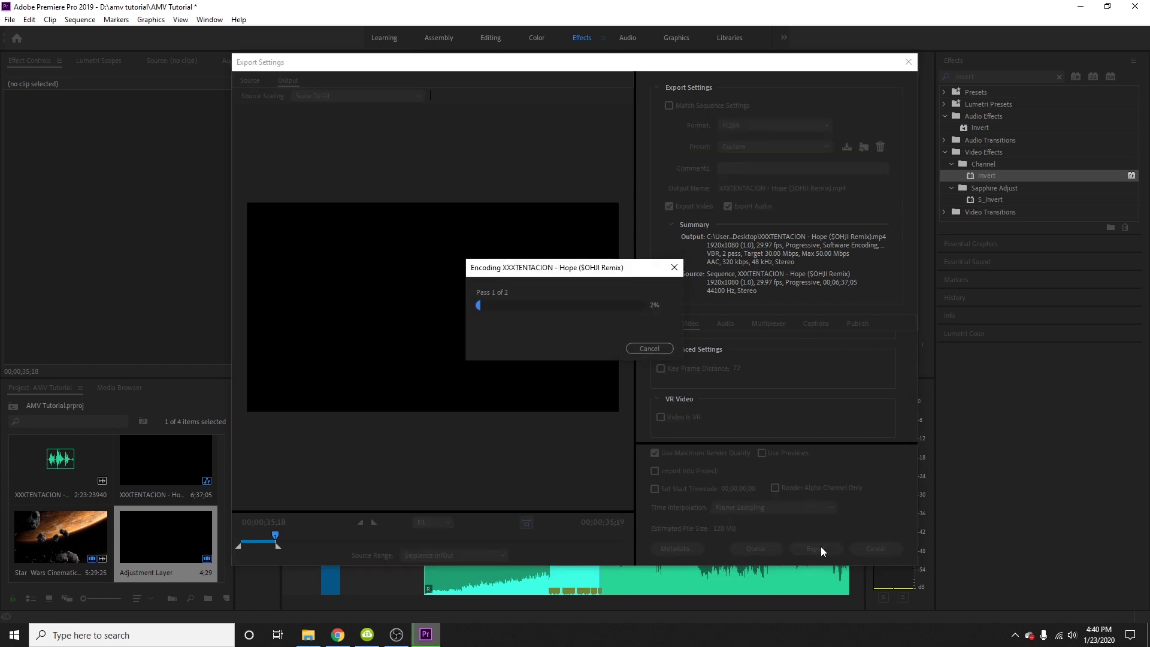
{"action": "left_click", "coordinate": [650, 348]}
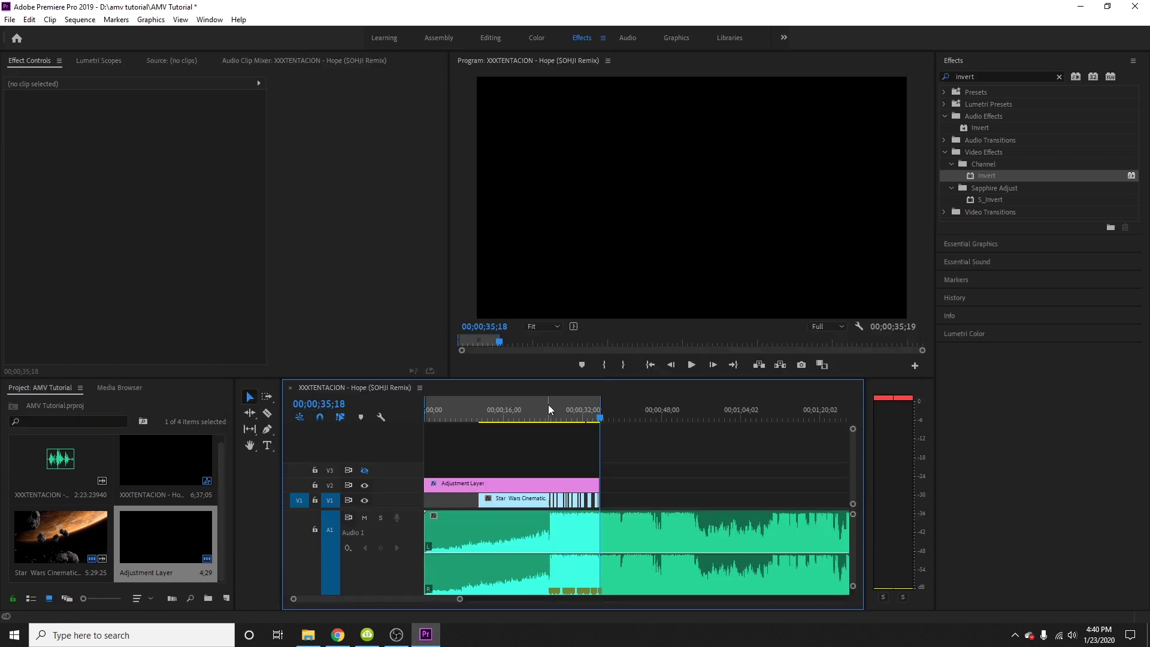
{"action": "left_click", "coordinate": [548, 405]}
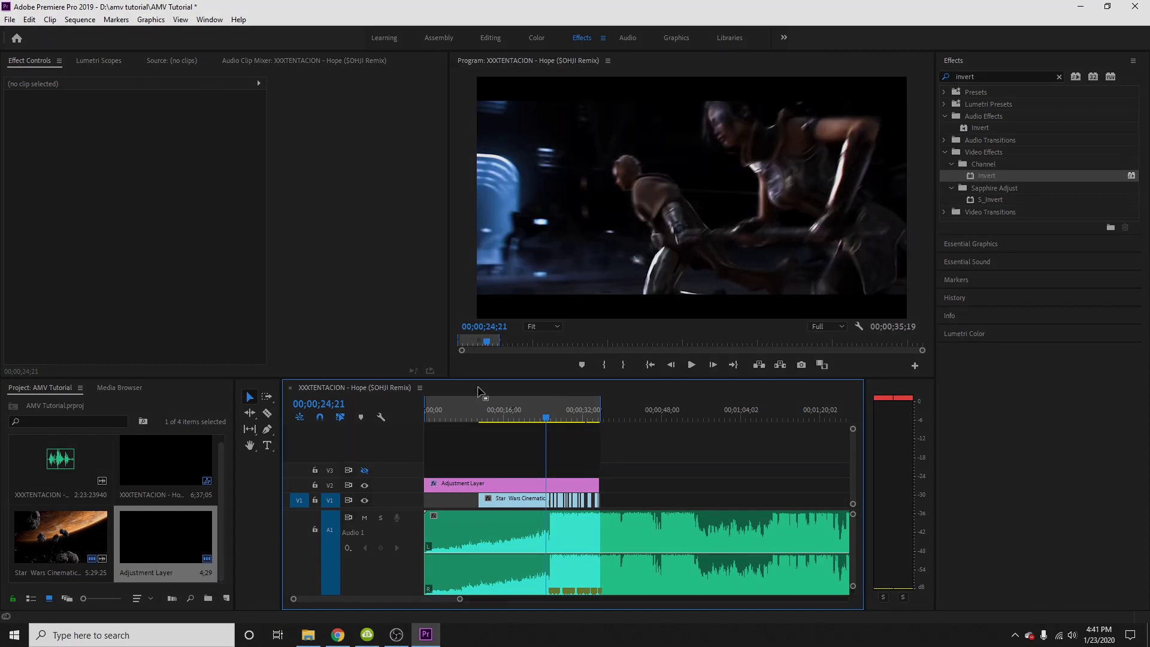